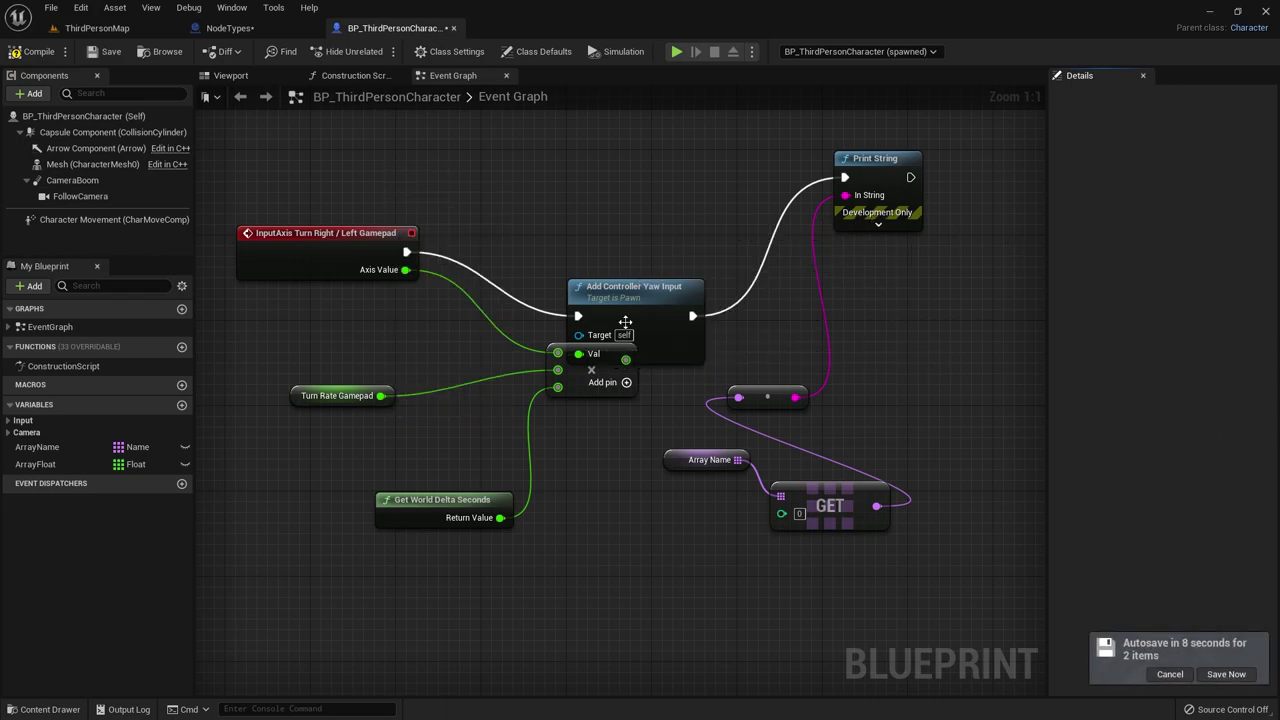
Nudge the Add Controller Yaw Input, multiply and InputAxis nodes by hand, then undo the moves.
mouse_move(603, 305)
mouse_down()
mouse_move(591, 153)
mouse_move(601, 302)
mouse_up()
click(662, 226)
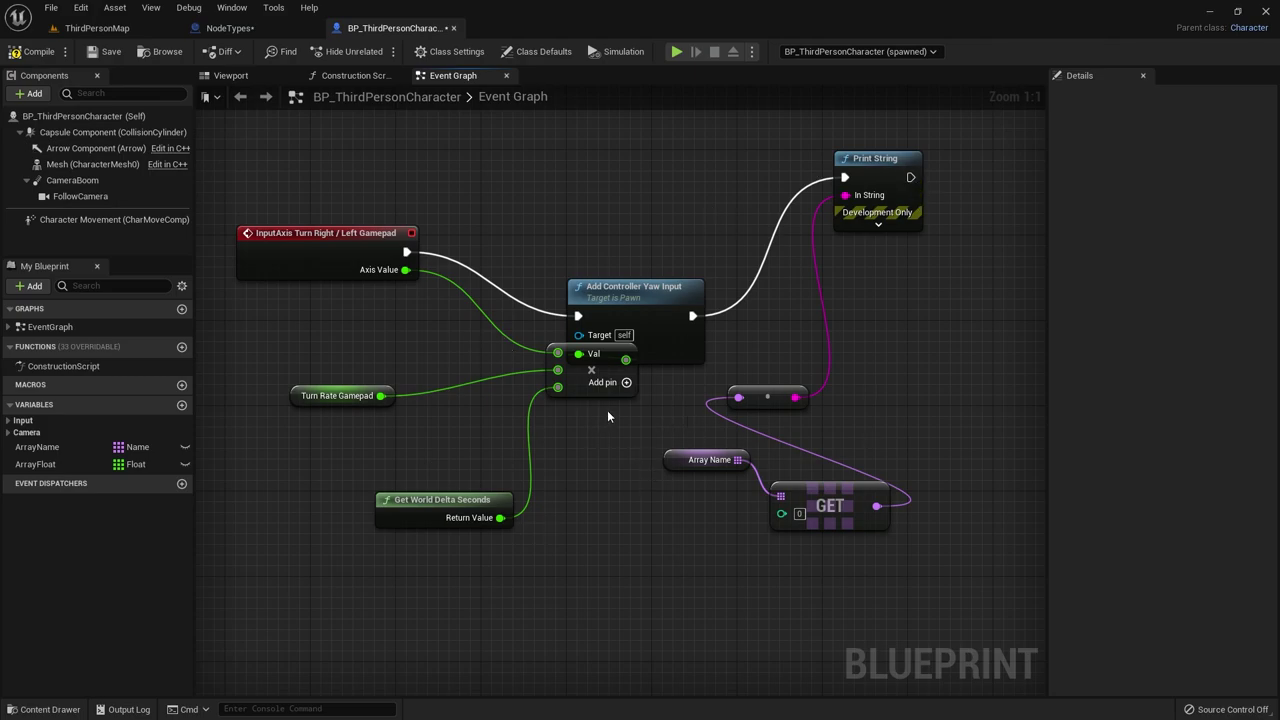
drag(335, 148, 867, 286)
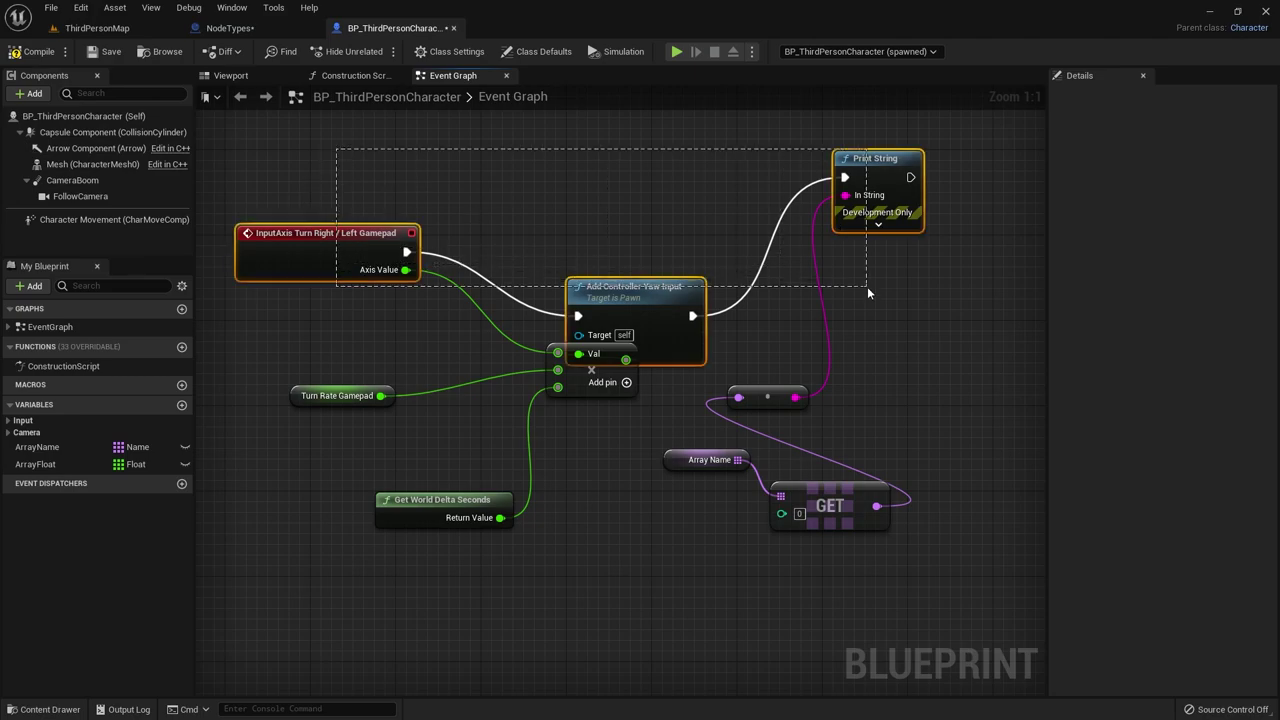
click(580, 395)
drag(580, 395, 580, 384)
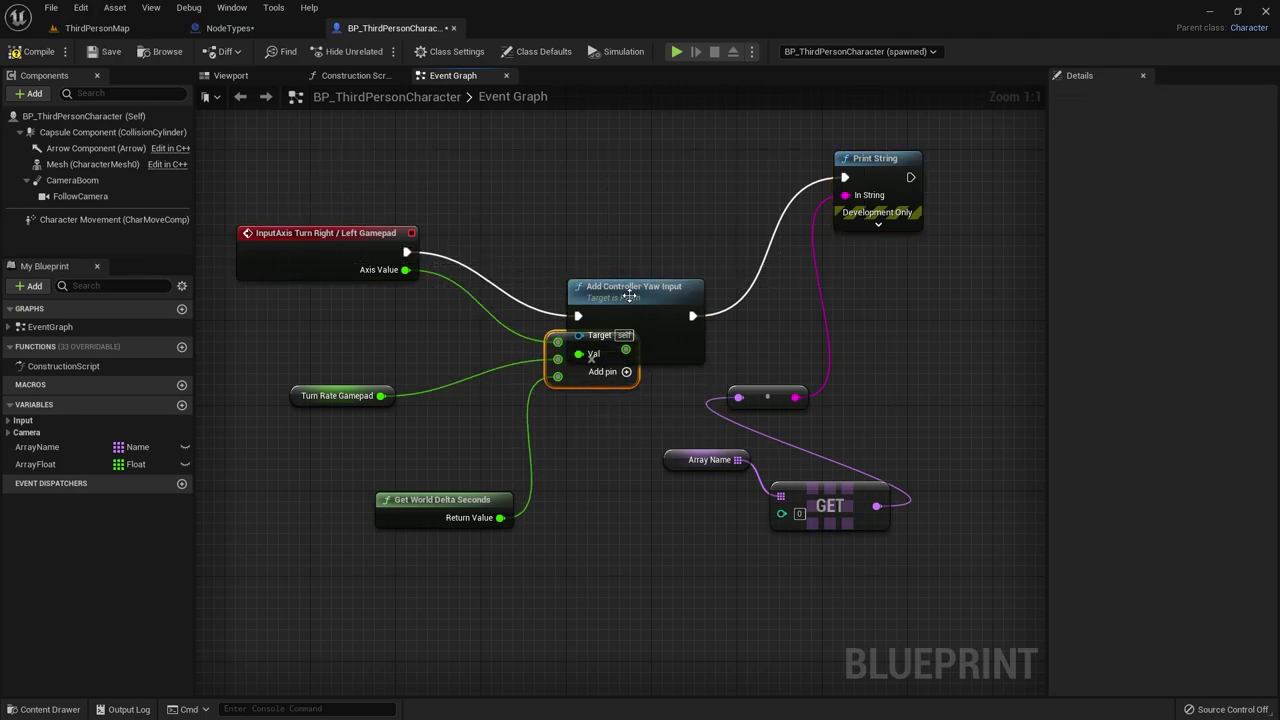
drag(632, 291, 620, 168)
drag(325, 255, 321, 181)
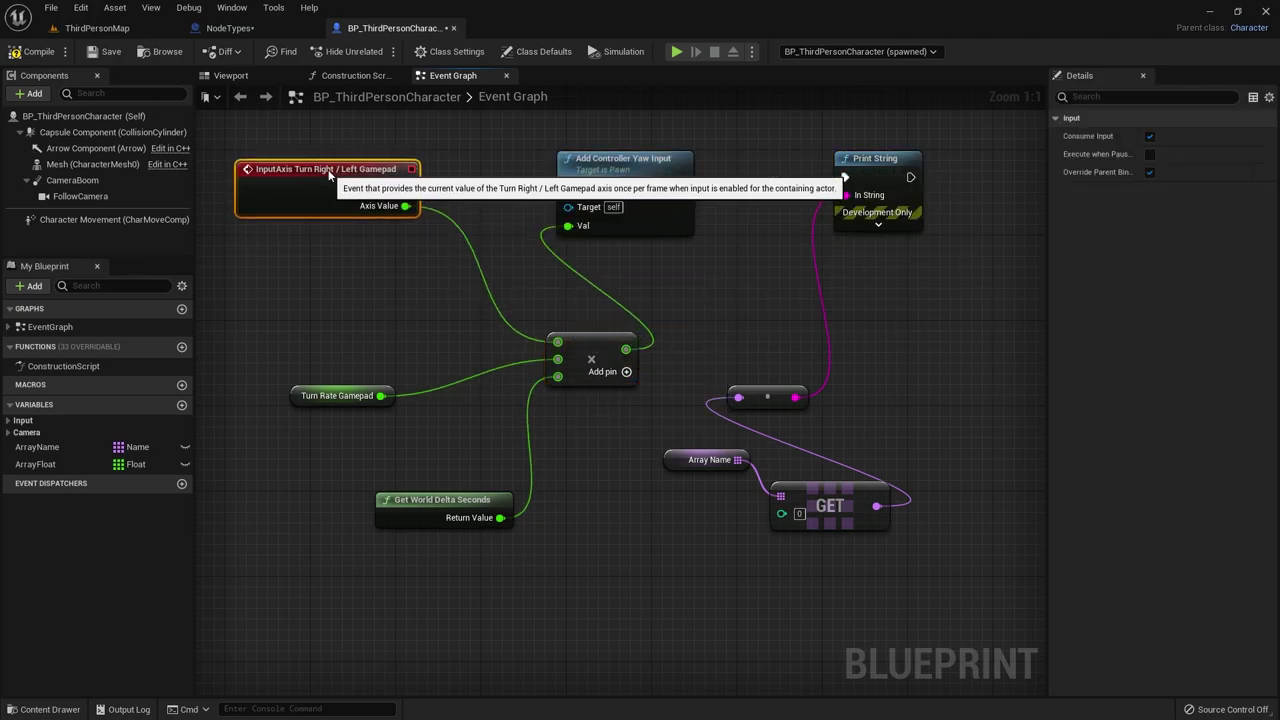
key(ctrl+z)
key(ctrl+z)
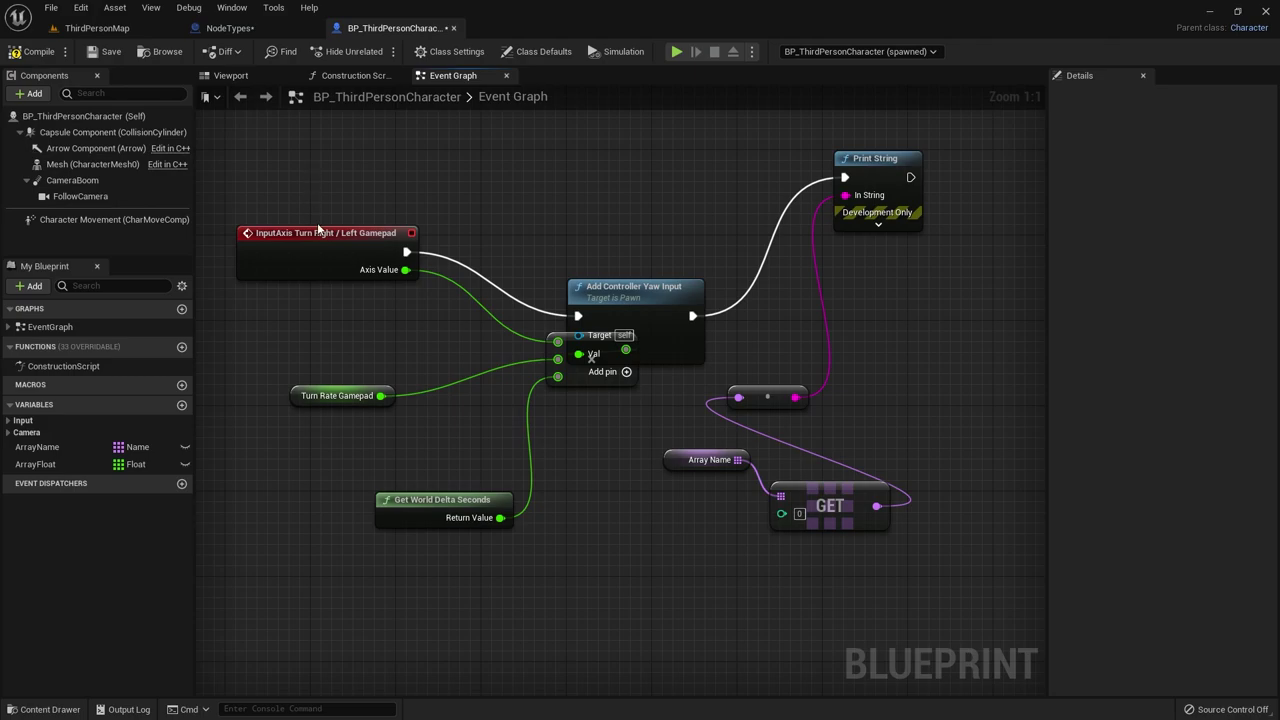
Select InputAxis Turn Right, Add Controller Yaw Input and Print String and Align Top them.
mouse_move(300, 127)
mouse_down()
mouse_move(602, 287)
mouse_move(850, 301)
mouse_up()
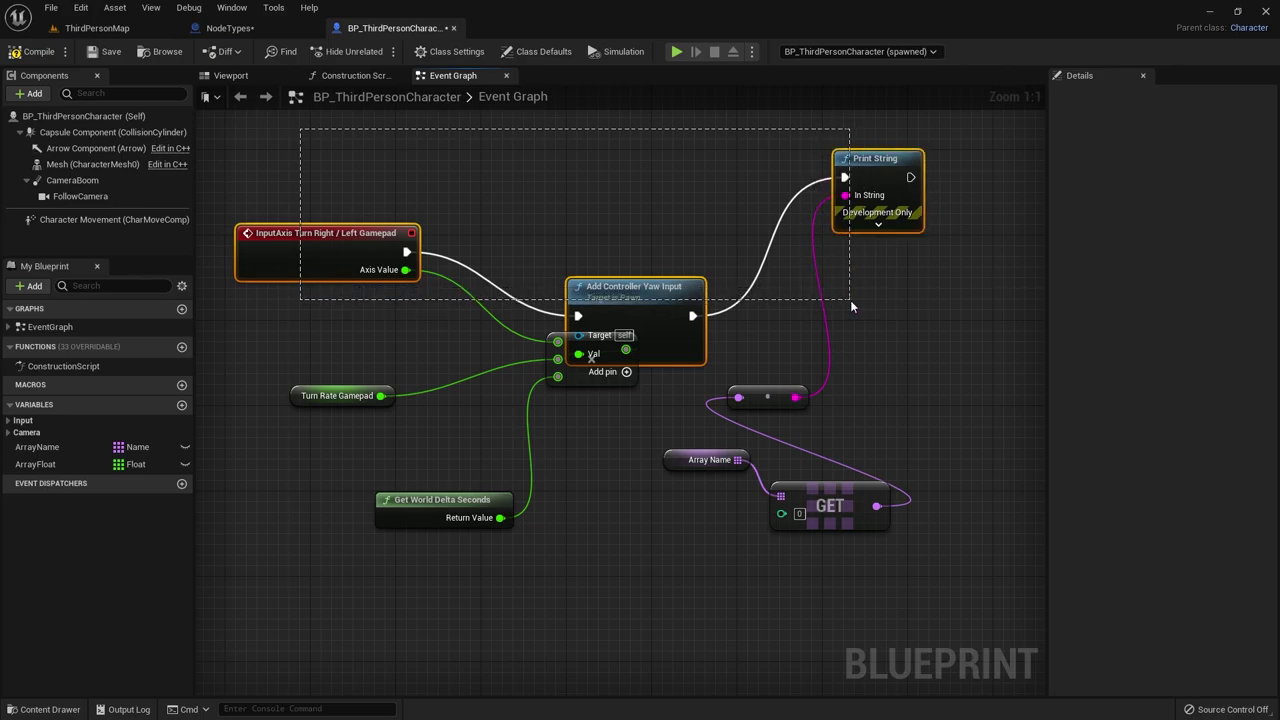
click(325, 248)
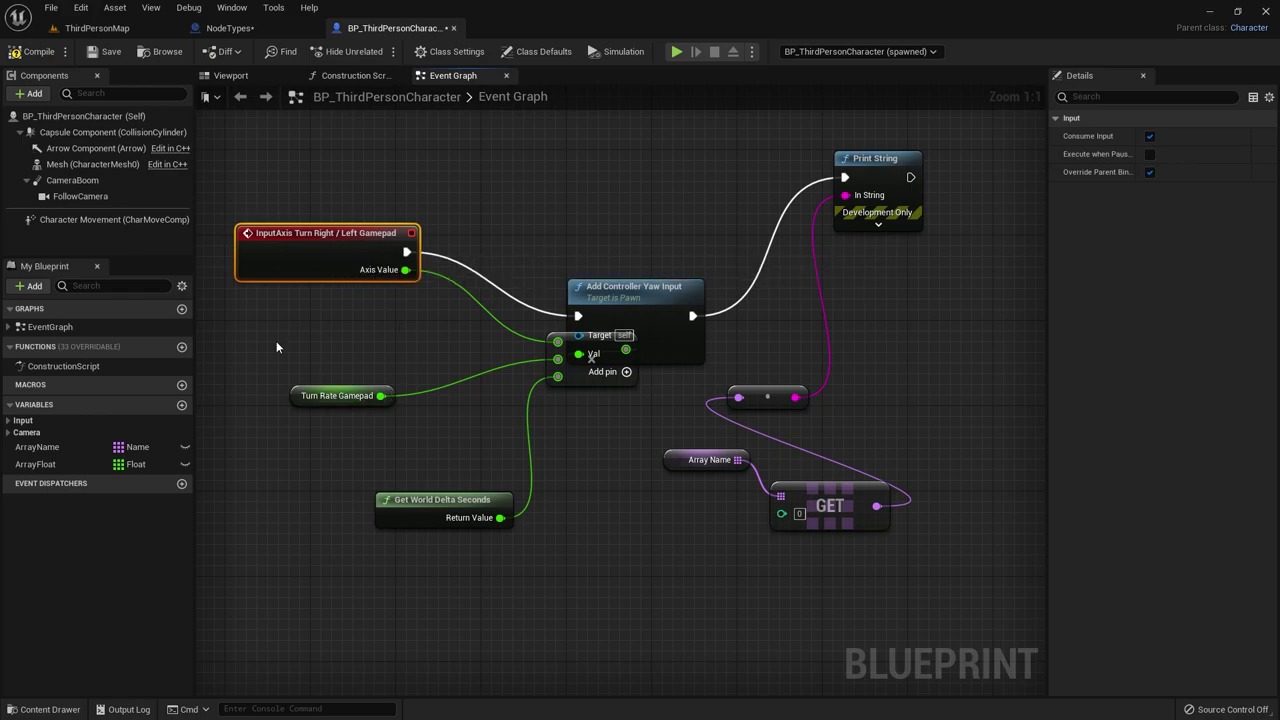
shift+click(653, 295)
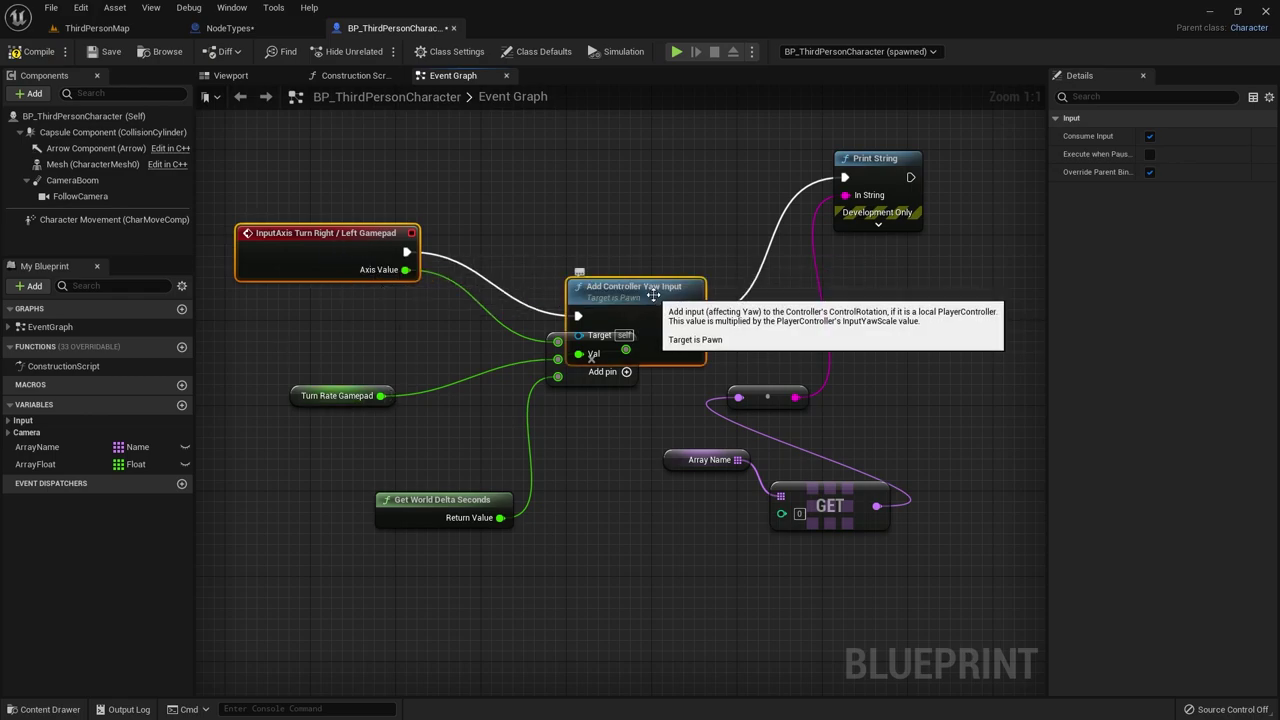
shift+click(877, 179)
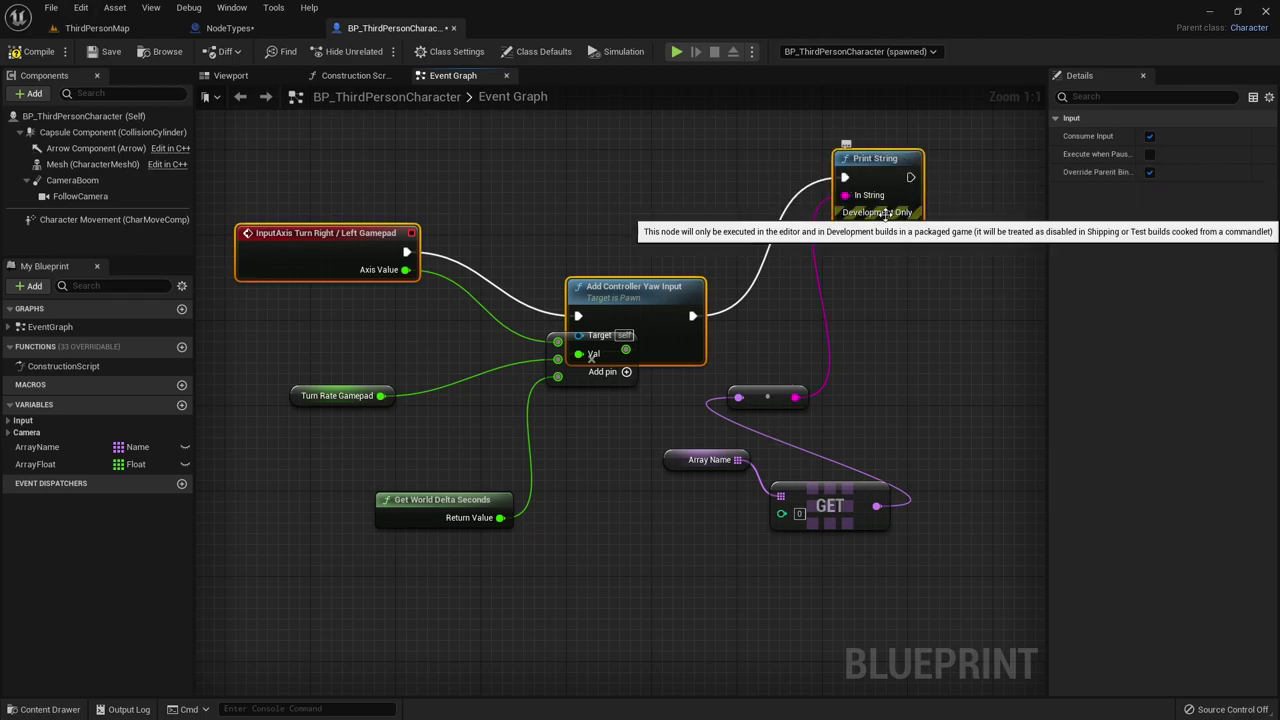
right_click(875, 175)
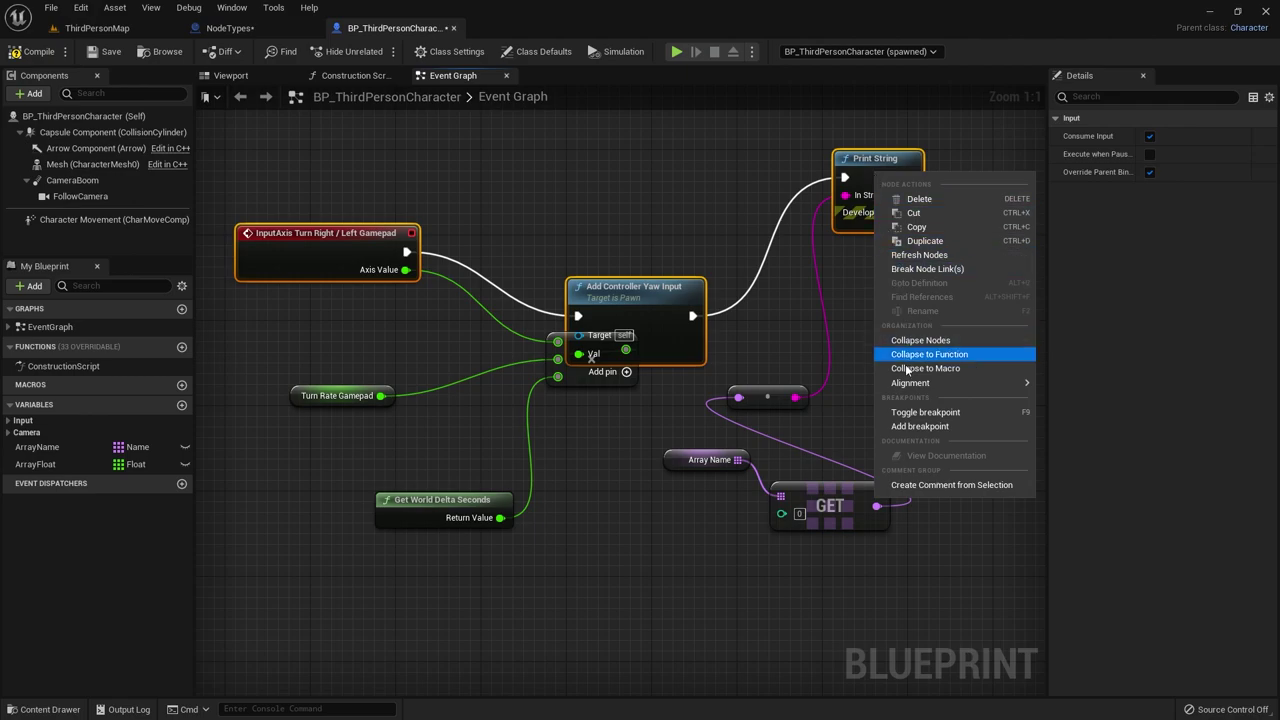
mouse_move(903, 381)
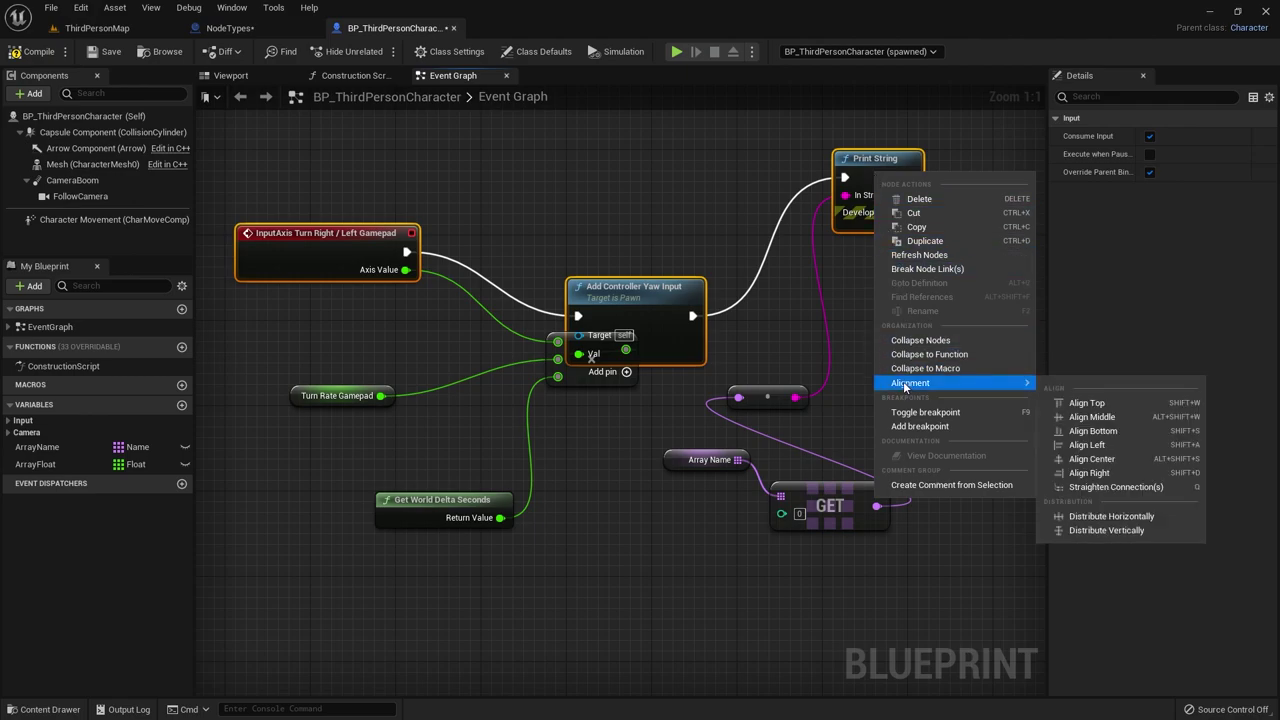
click(1081, 404)
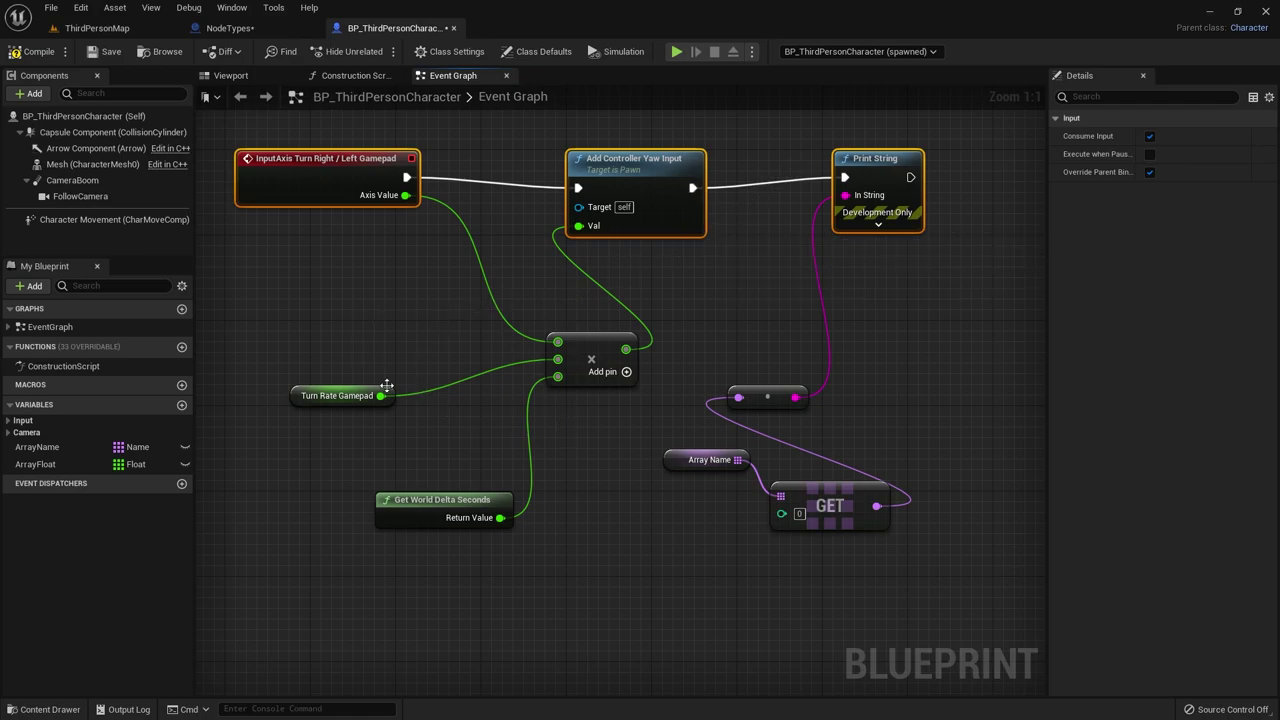
Select Turn Rate Gamepad and Get World Delta Seconds and align their left edges.
click(337, 396)
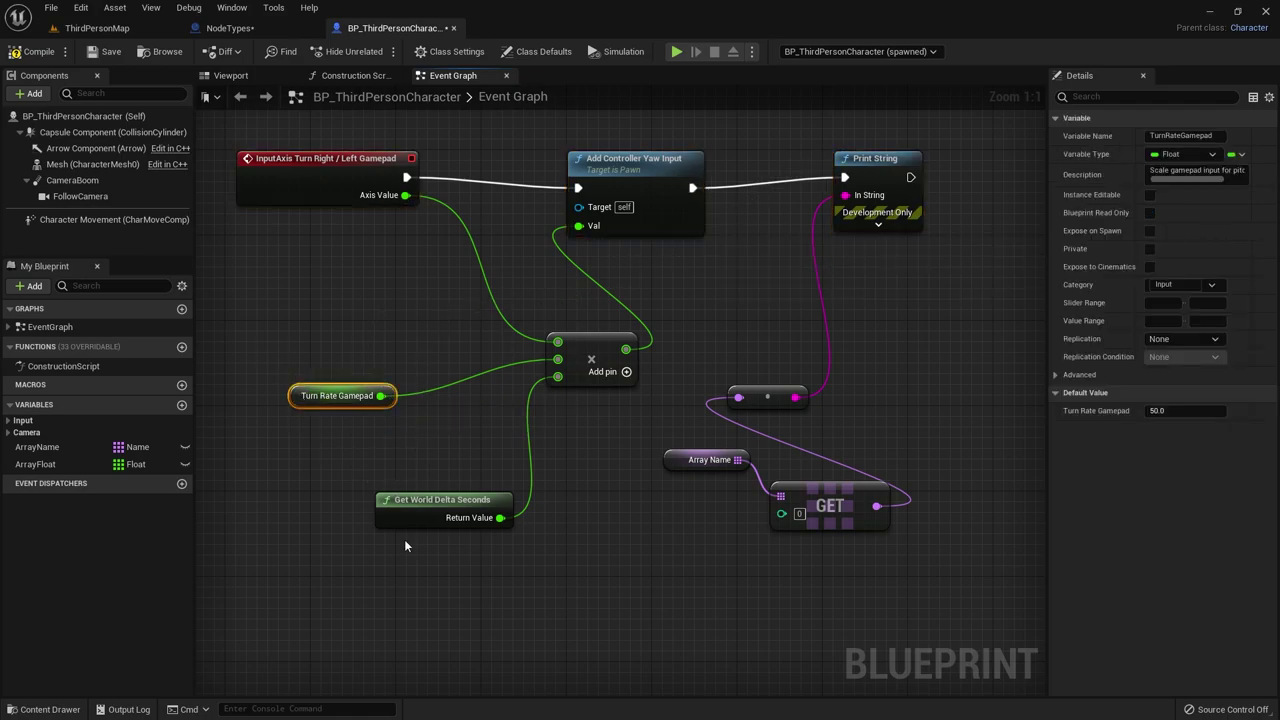
click(420, 512)
click(294, 476)
drag(257, 351, 444, 619)
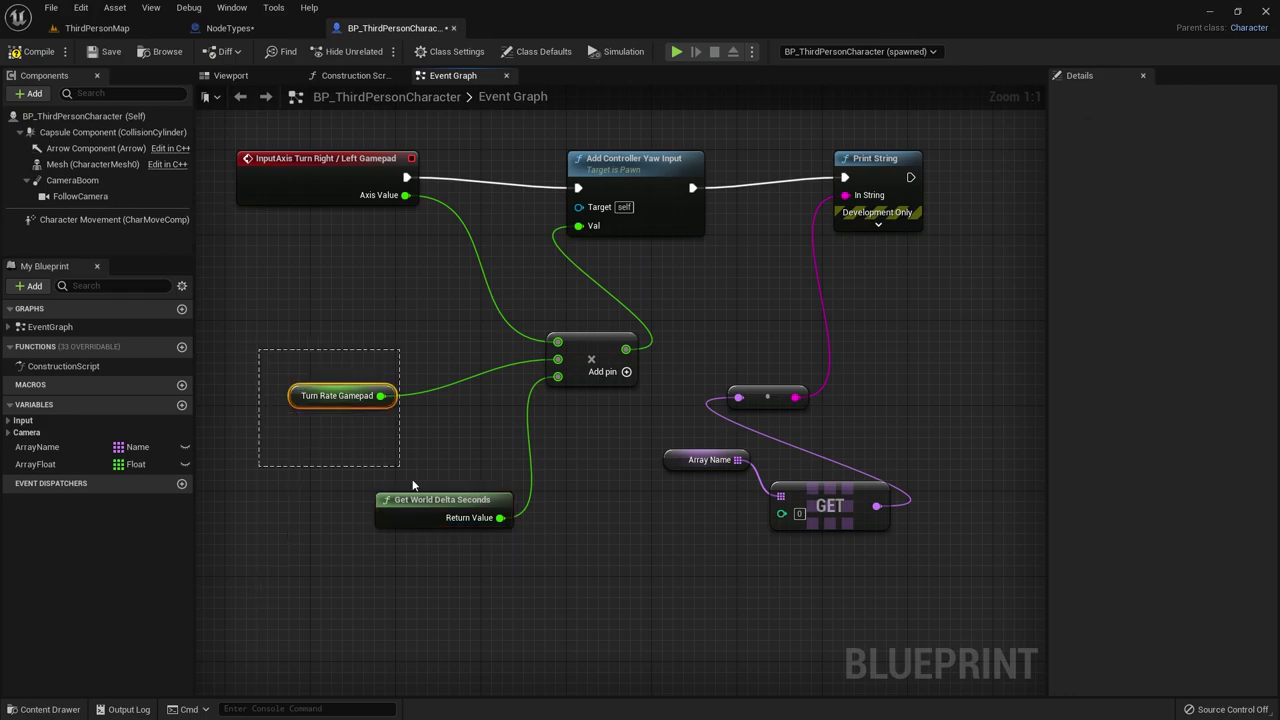
click(394, 595)
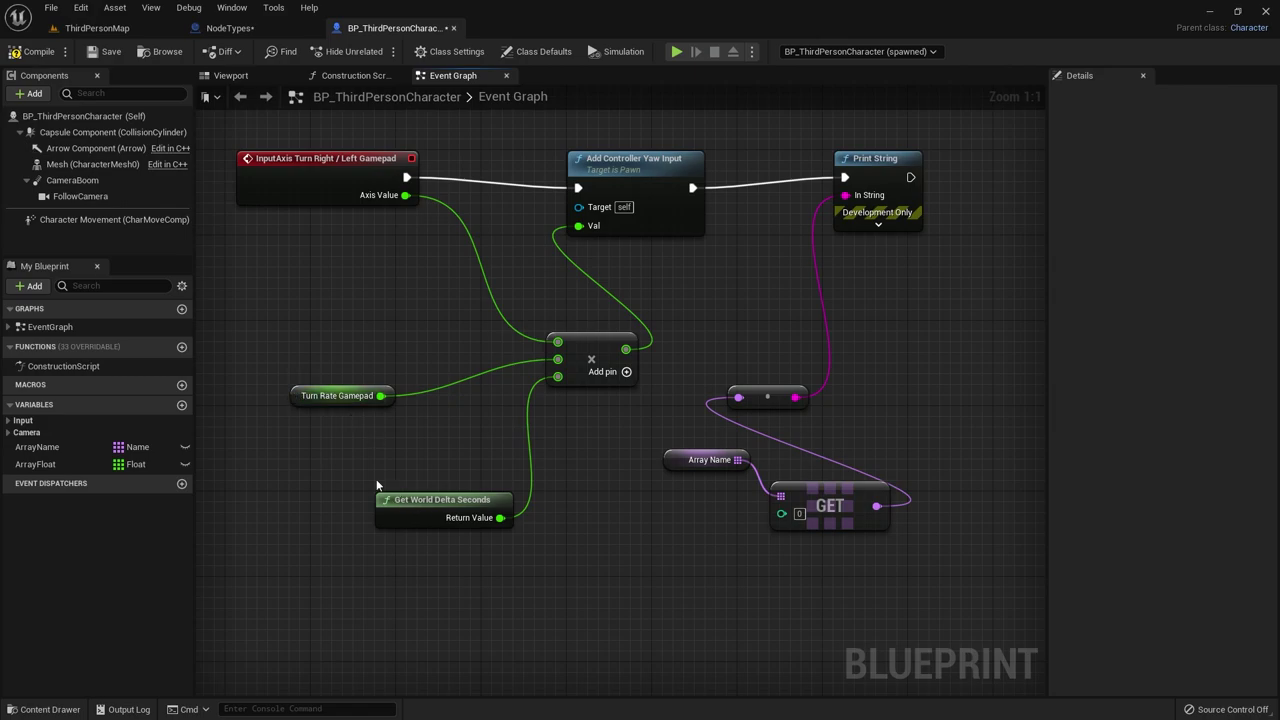
click(410, 508)
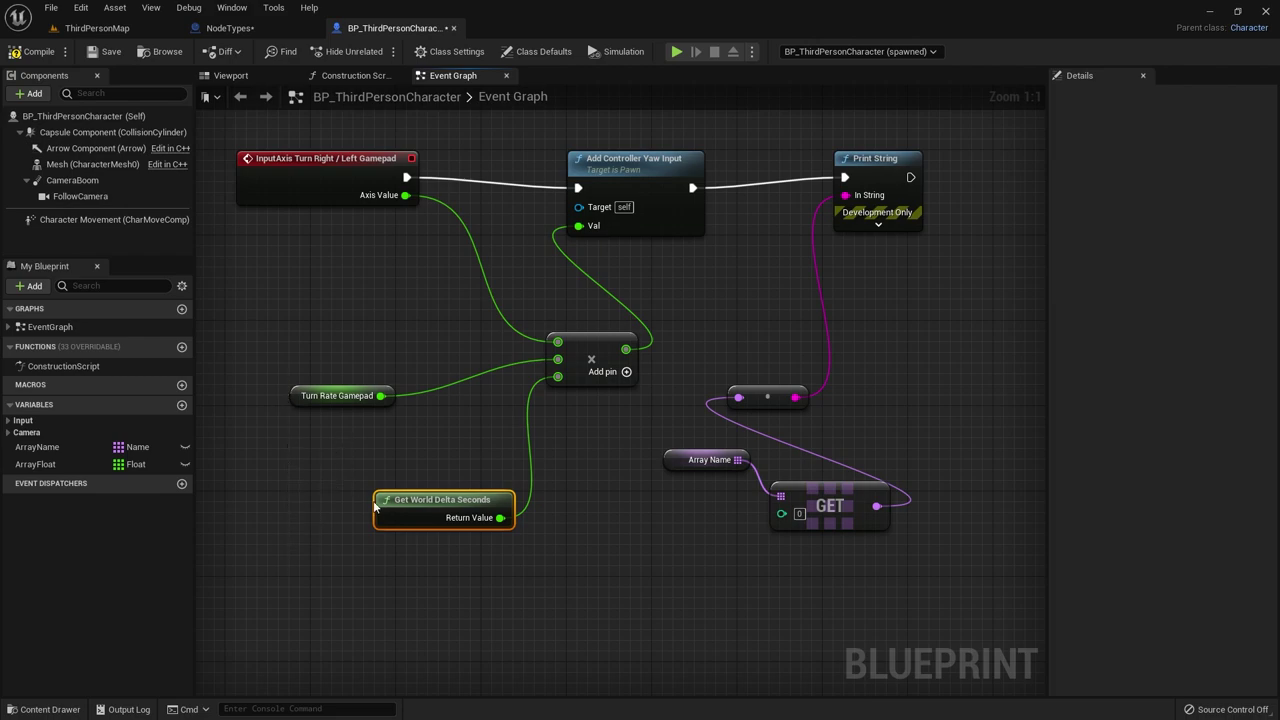
shift+click(298, 400)
click(365, 560)
mouse_move(431, 572)
mouse_down()
mouse_move(366, 402)
mouse_move(322, 339)
mouse_up()
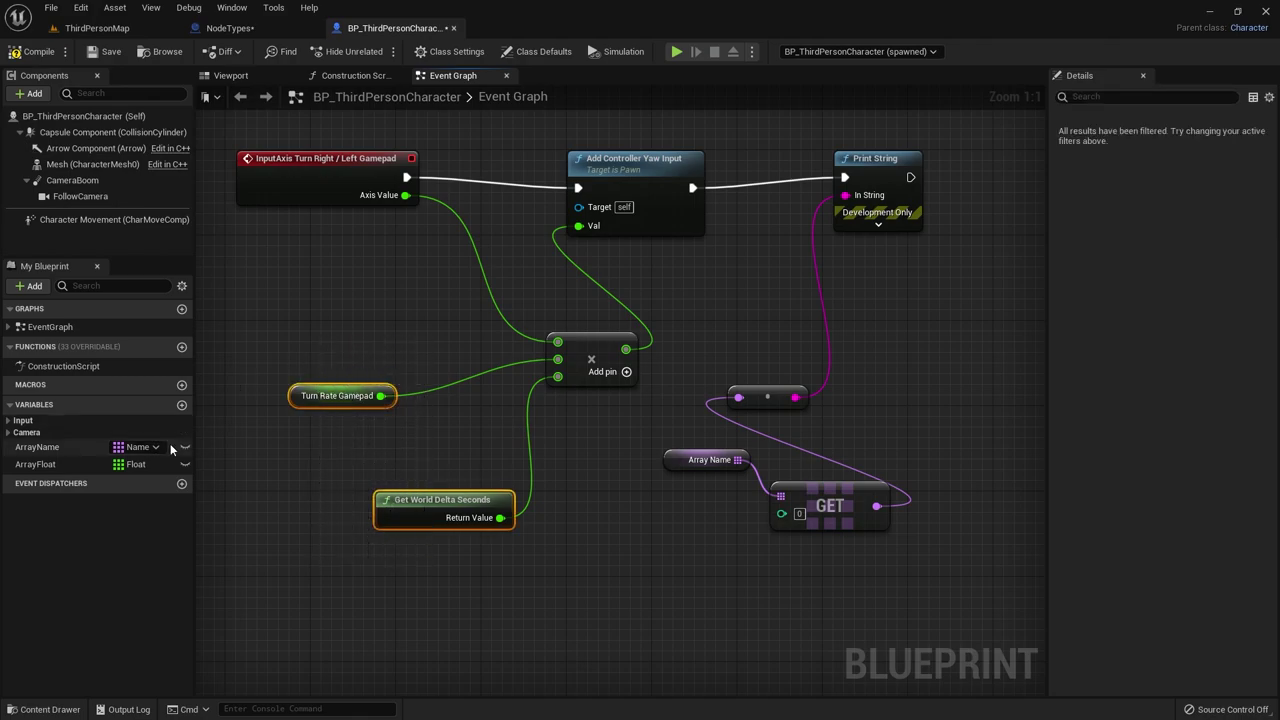
right_click(297, 399)
mouse_move(398, 591)
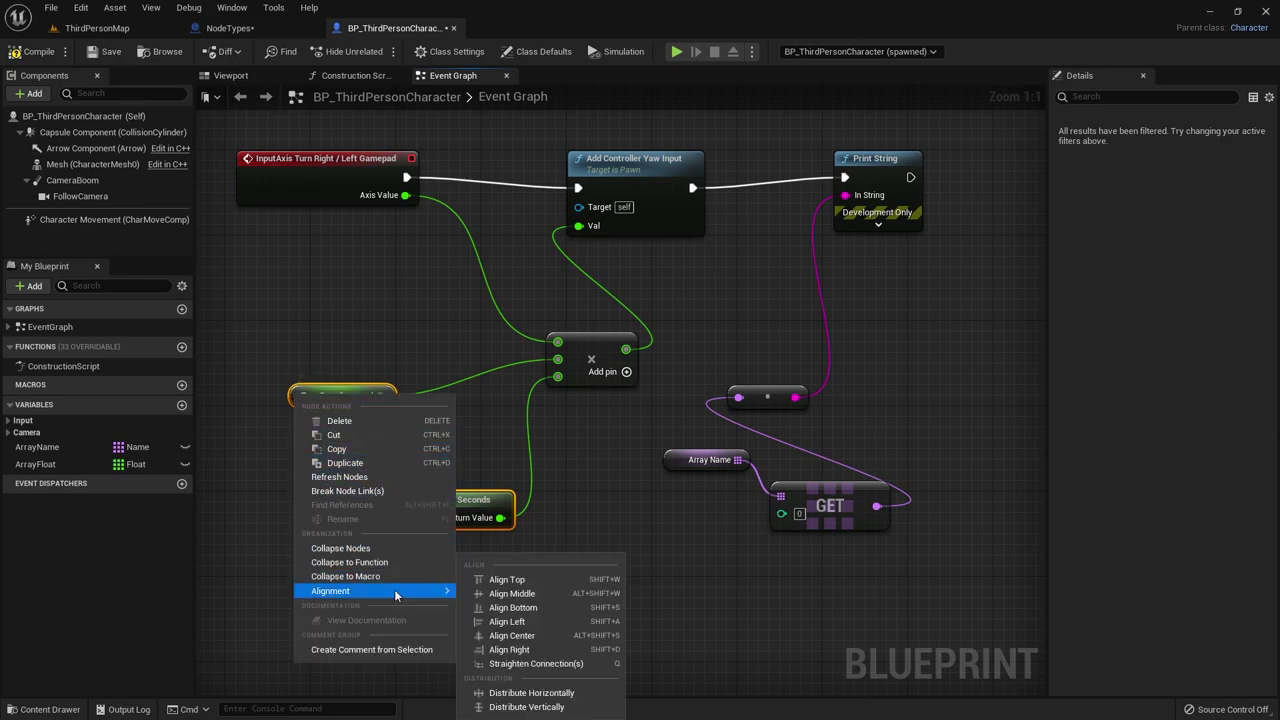
click(537, 622)
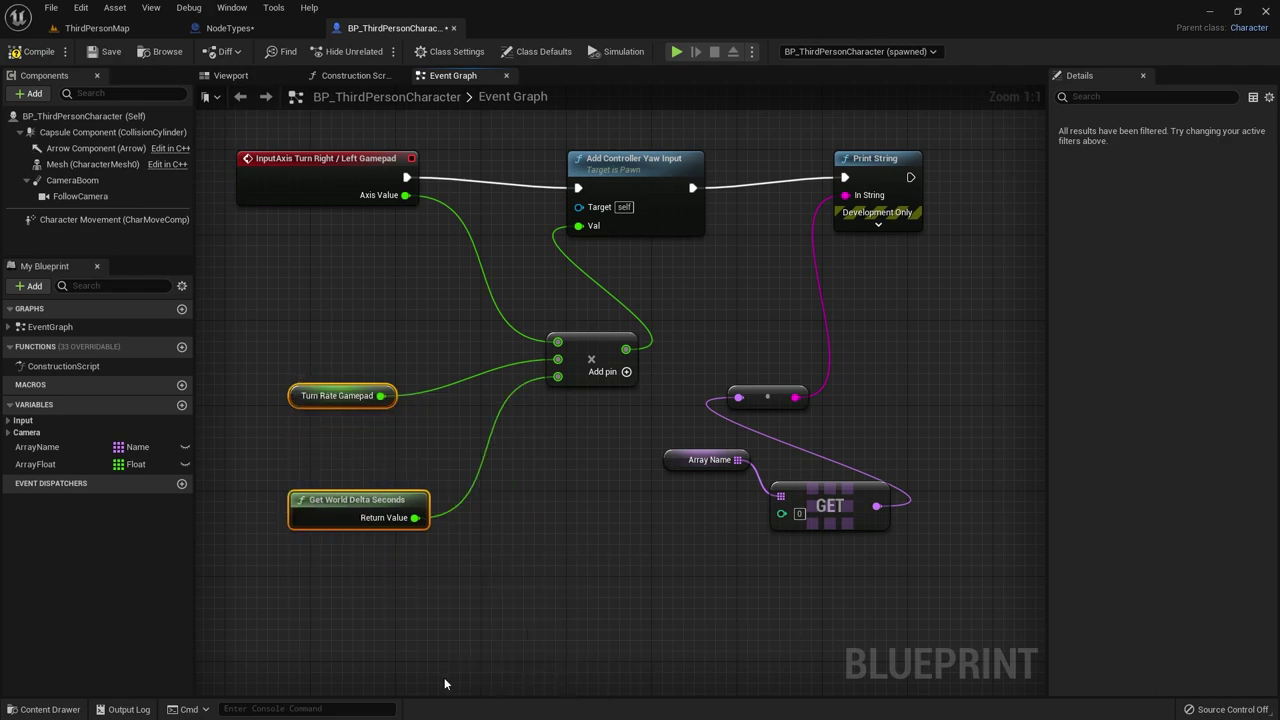
Move Get World Delta Seconds just under Turn Rate Gamepad and the multiply node closer.
click(420, 589)
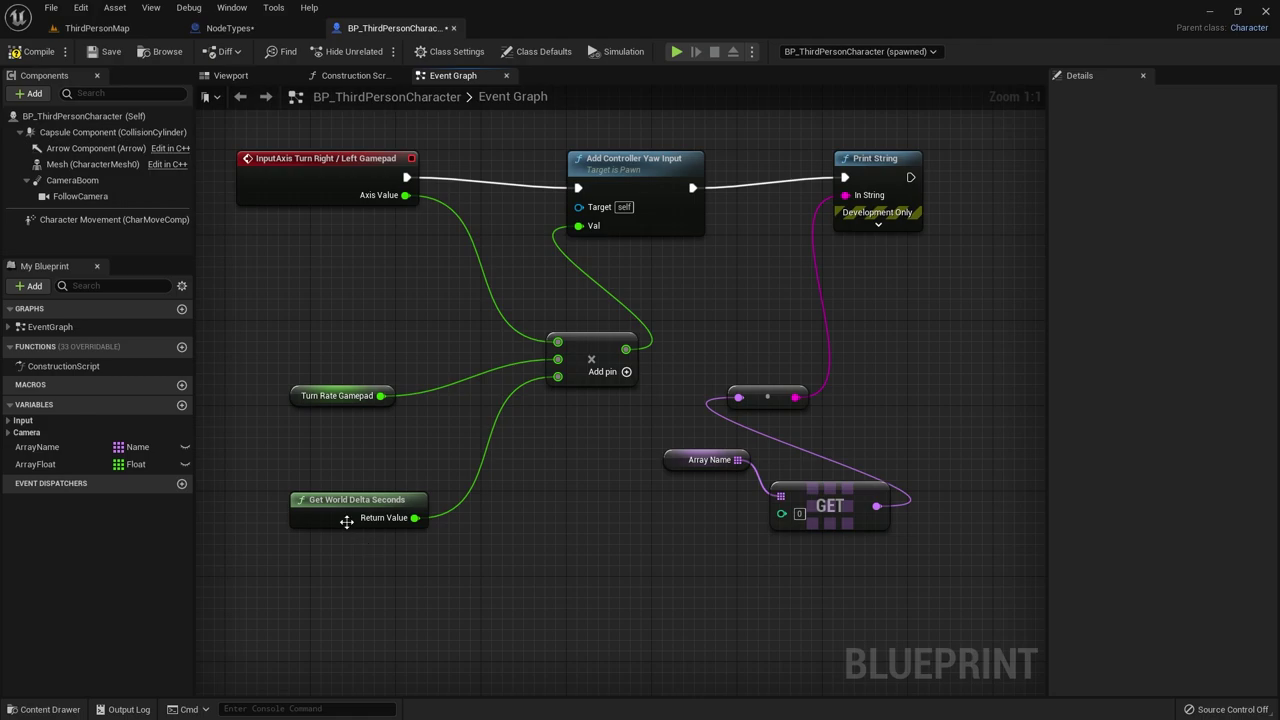
drag(342, 515, 342, 451)
click(270, 397)
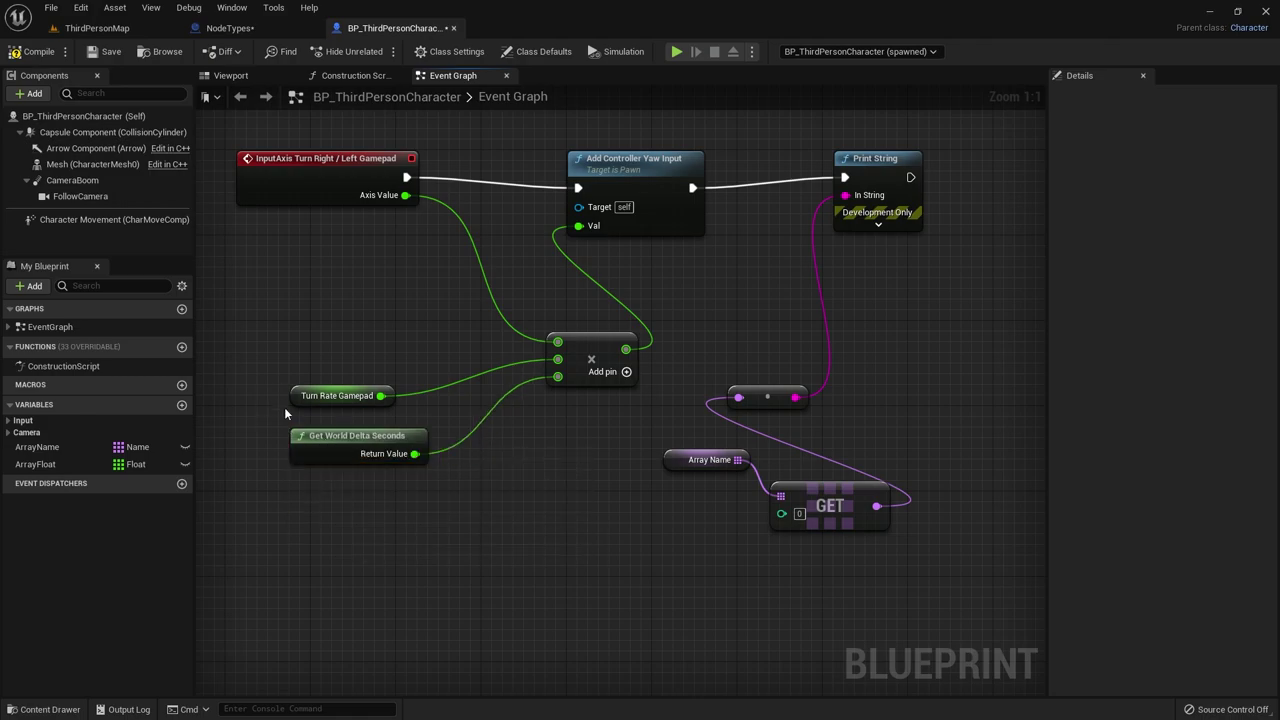
drag(578, 342, 513, 382)
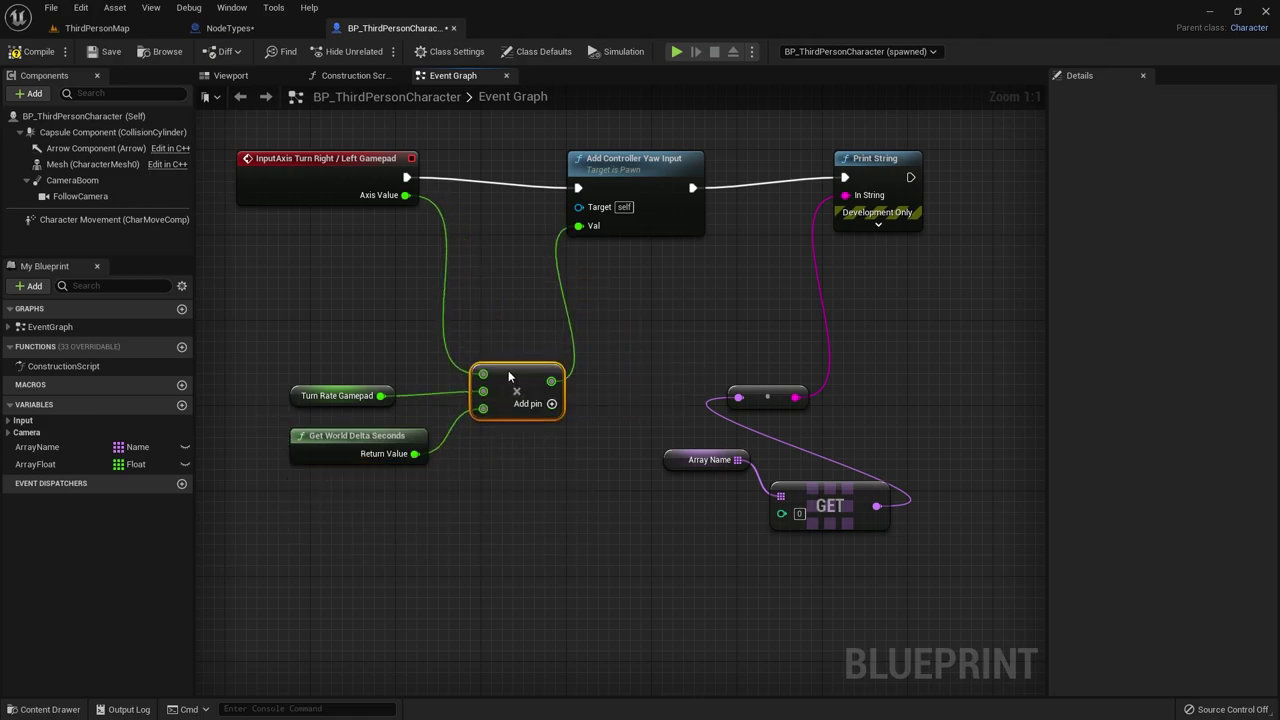
Apply Straighten Connection(s) to the InputAxis Turn Right, Add Controller Yaw Input and Print String row.
click(499, 511)
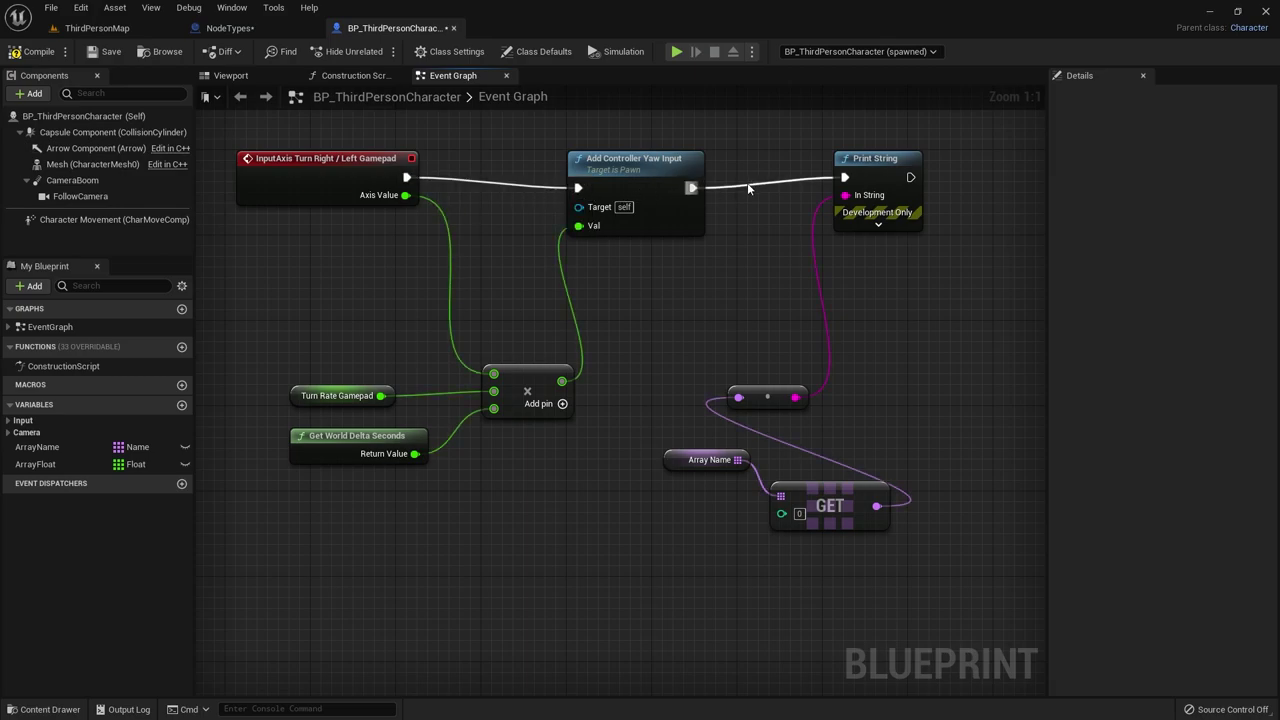
drag(308, 133, 845, 160)
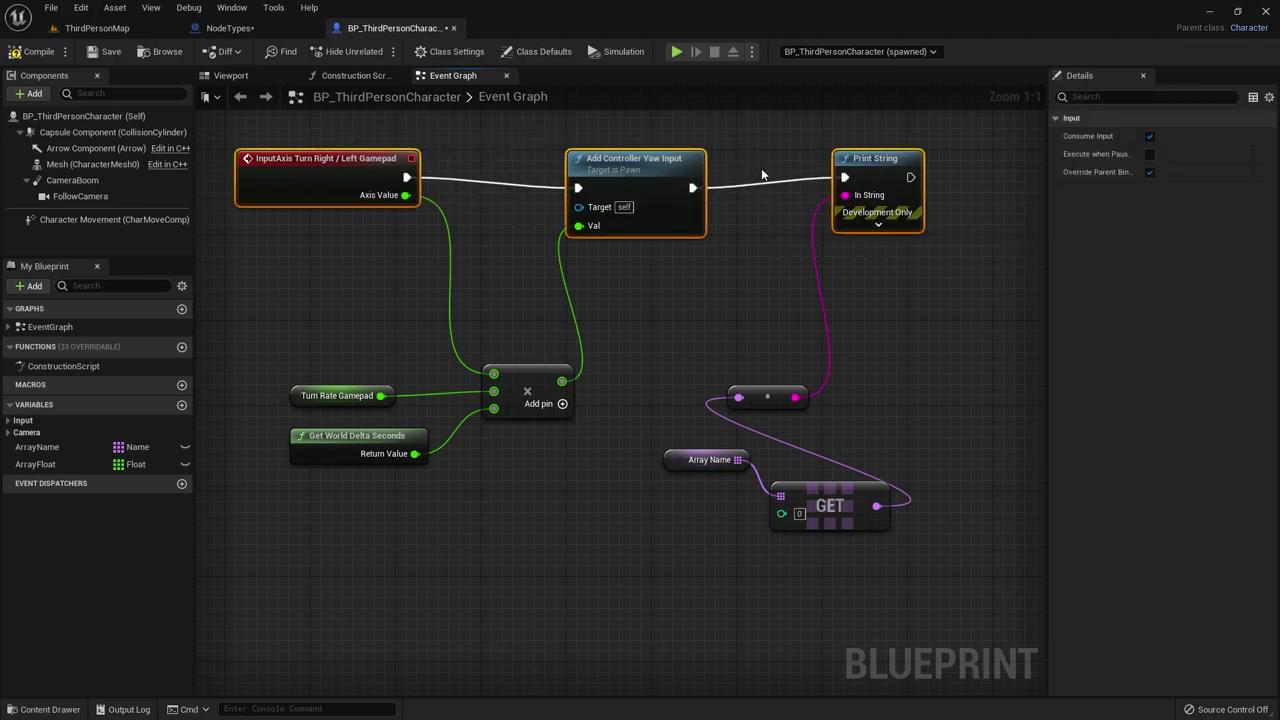
right_click(681, 167)
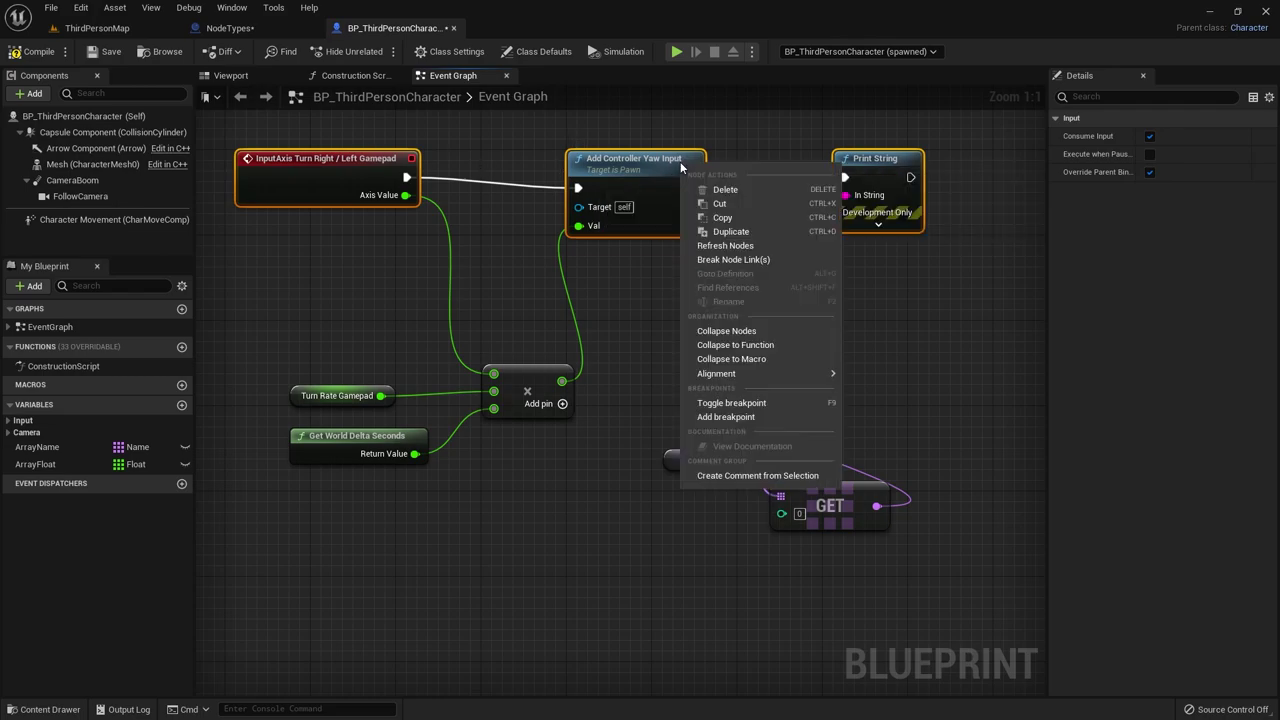
mouse_move(757, 373)
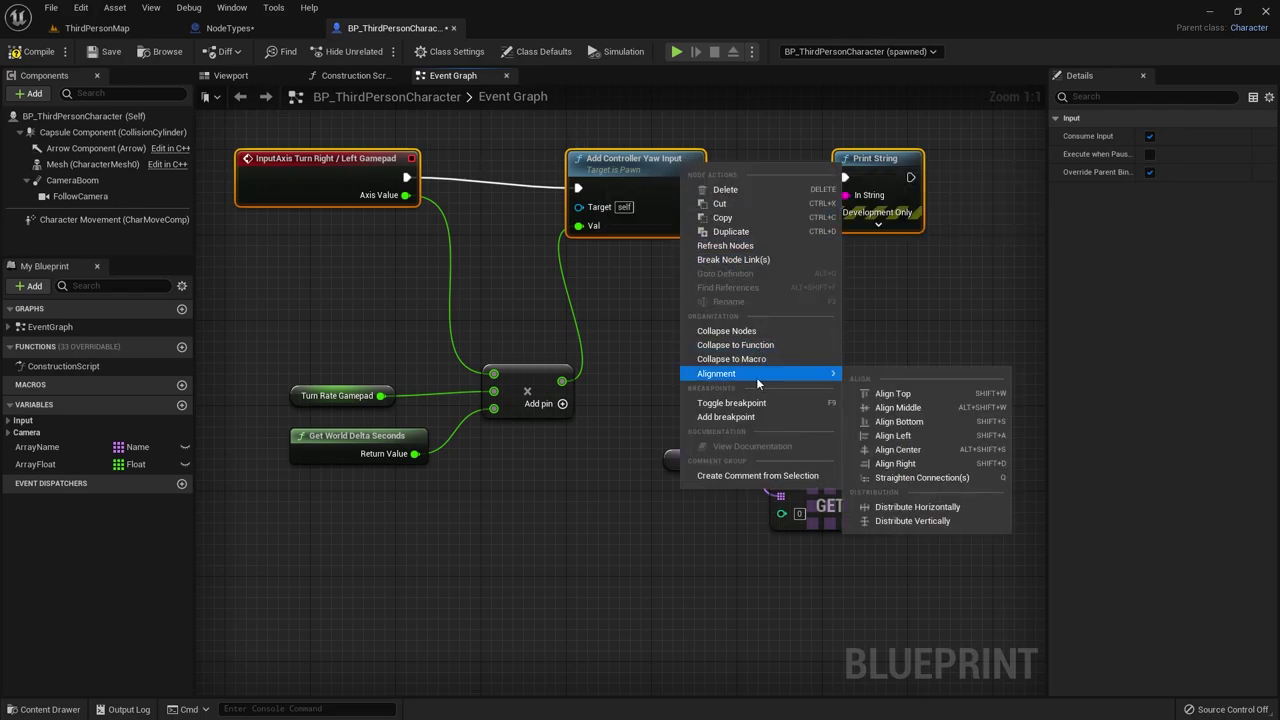
click(928, 480)
click(534, 236)
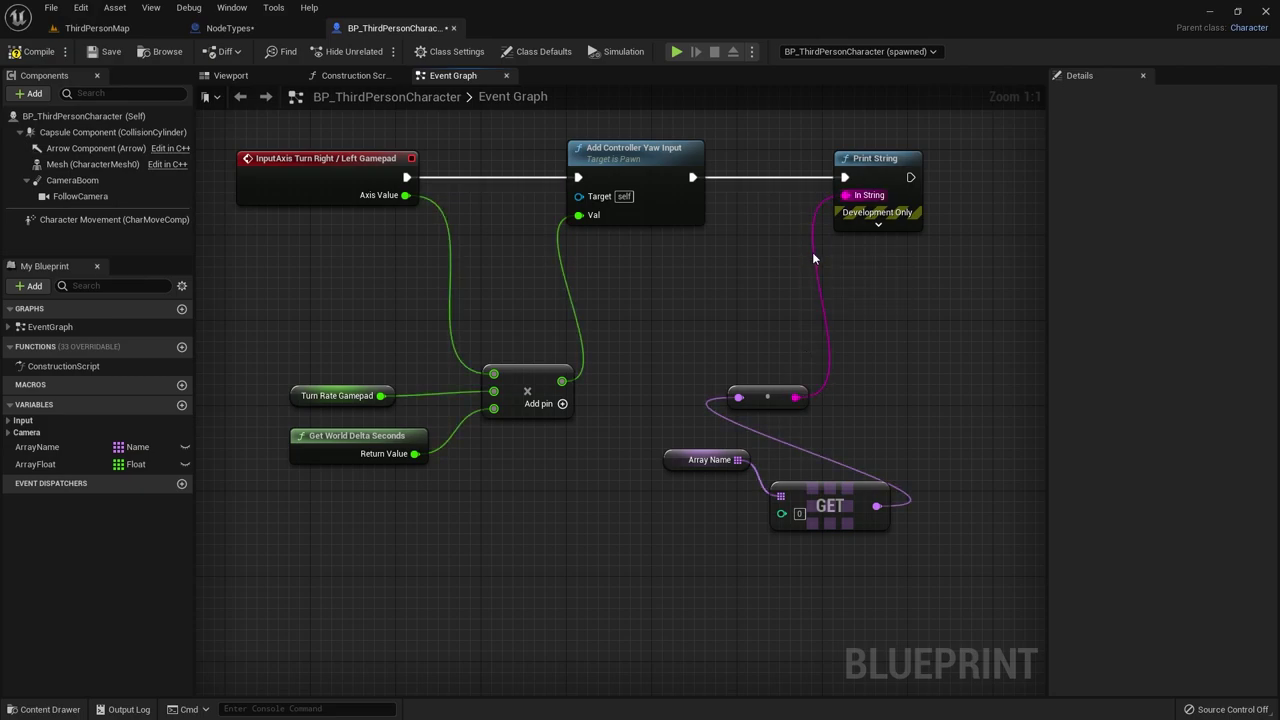
Straighten the reroute-to-Print String wire so Print String drops level with its In String source.
drag(786, 147, 916, 405)
right_click(780, 398)
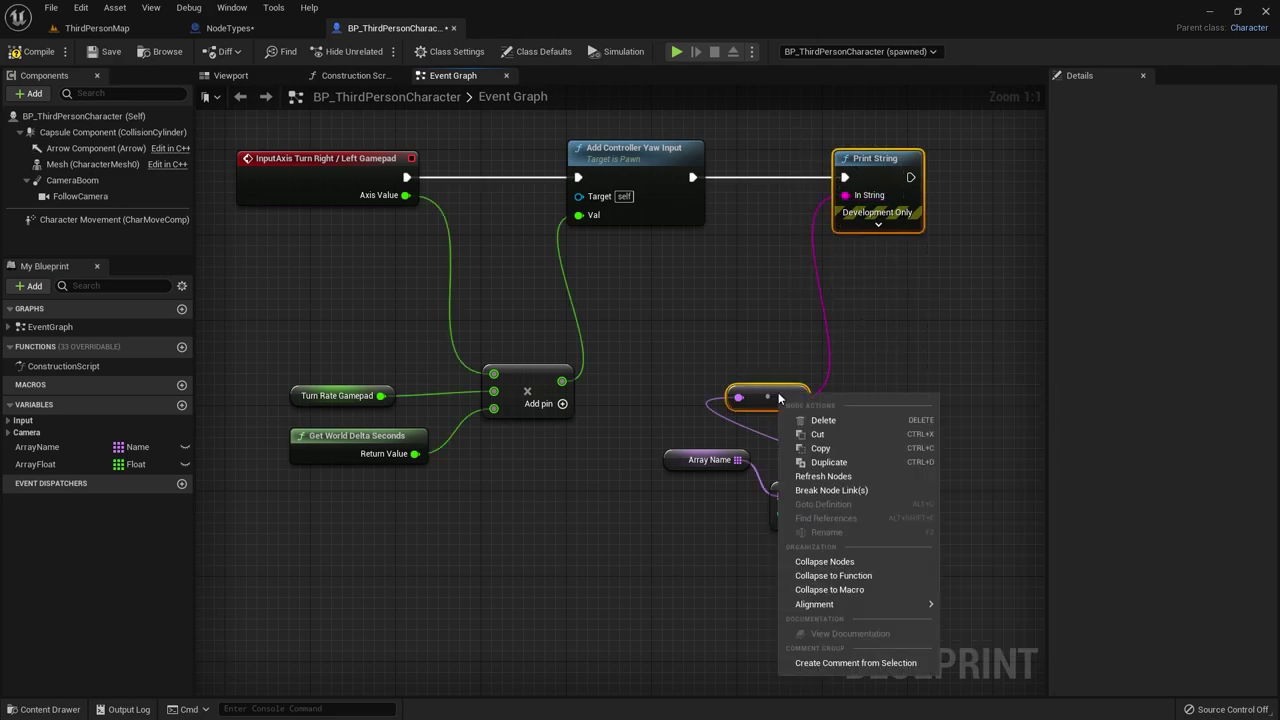
mouse_move(786, 605)
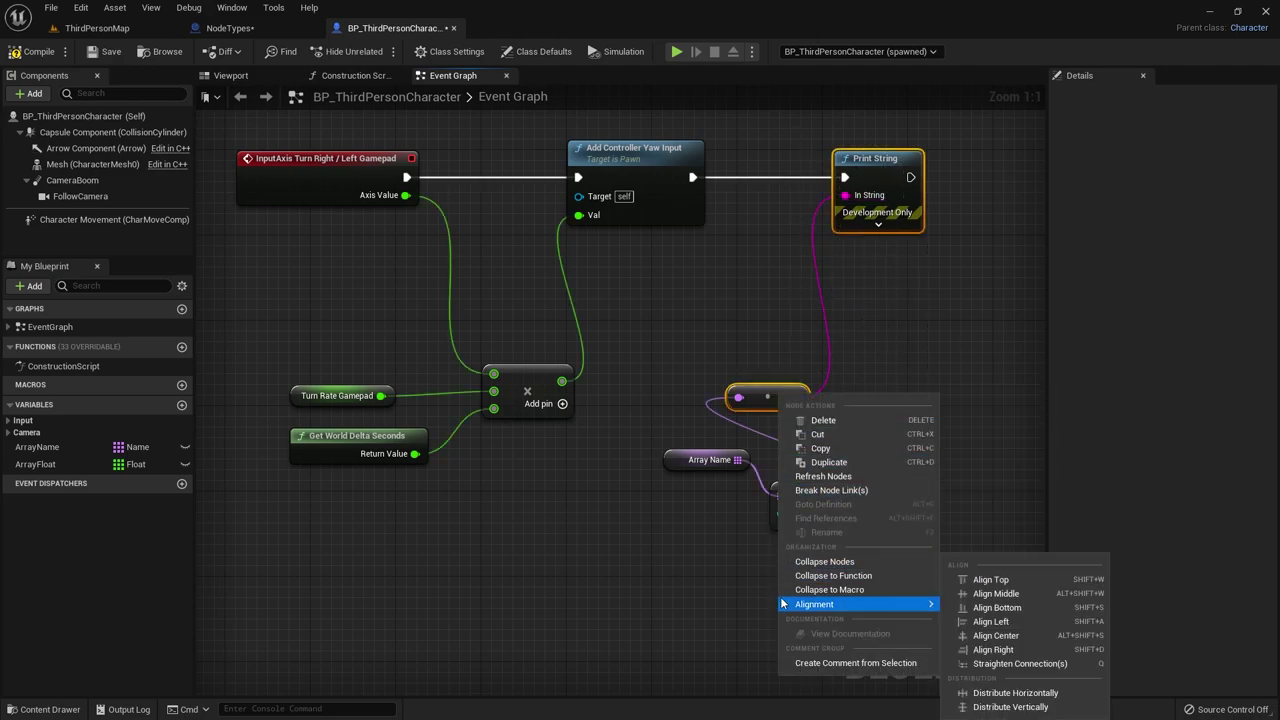
click(1056, 664)
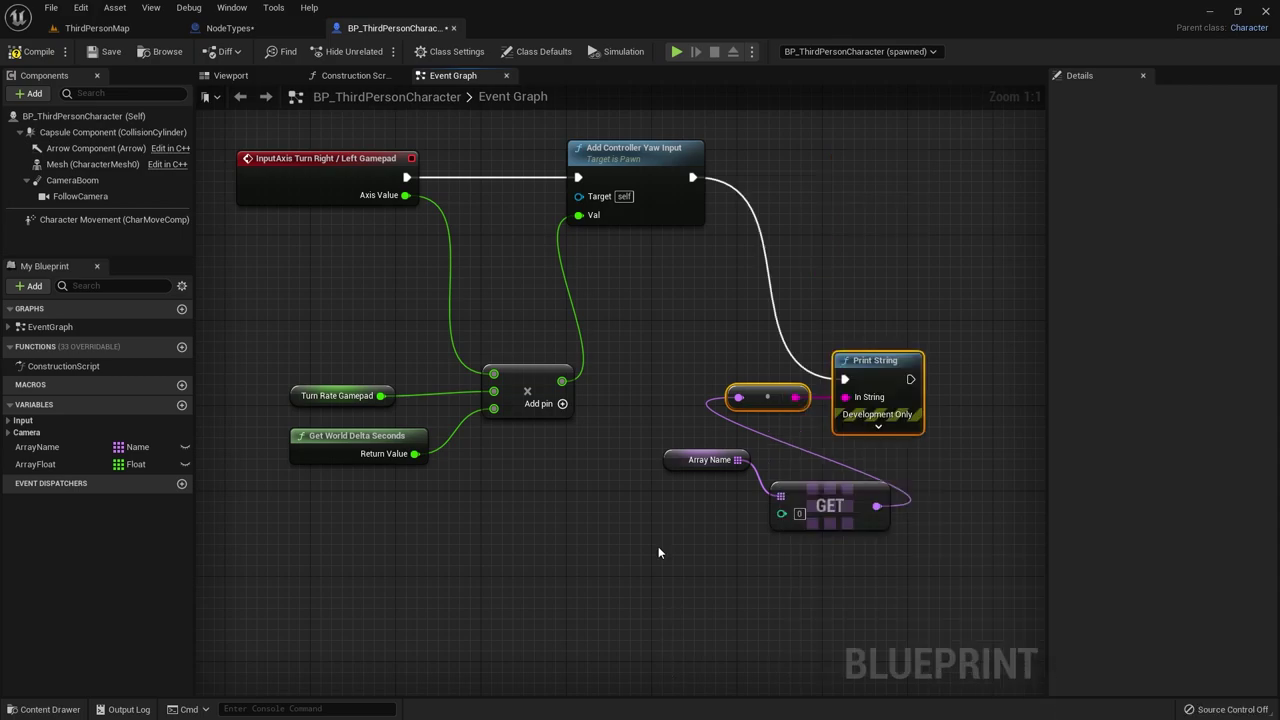
click(818, 413)
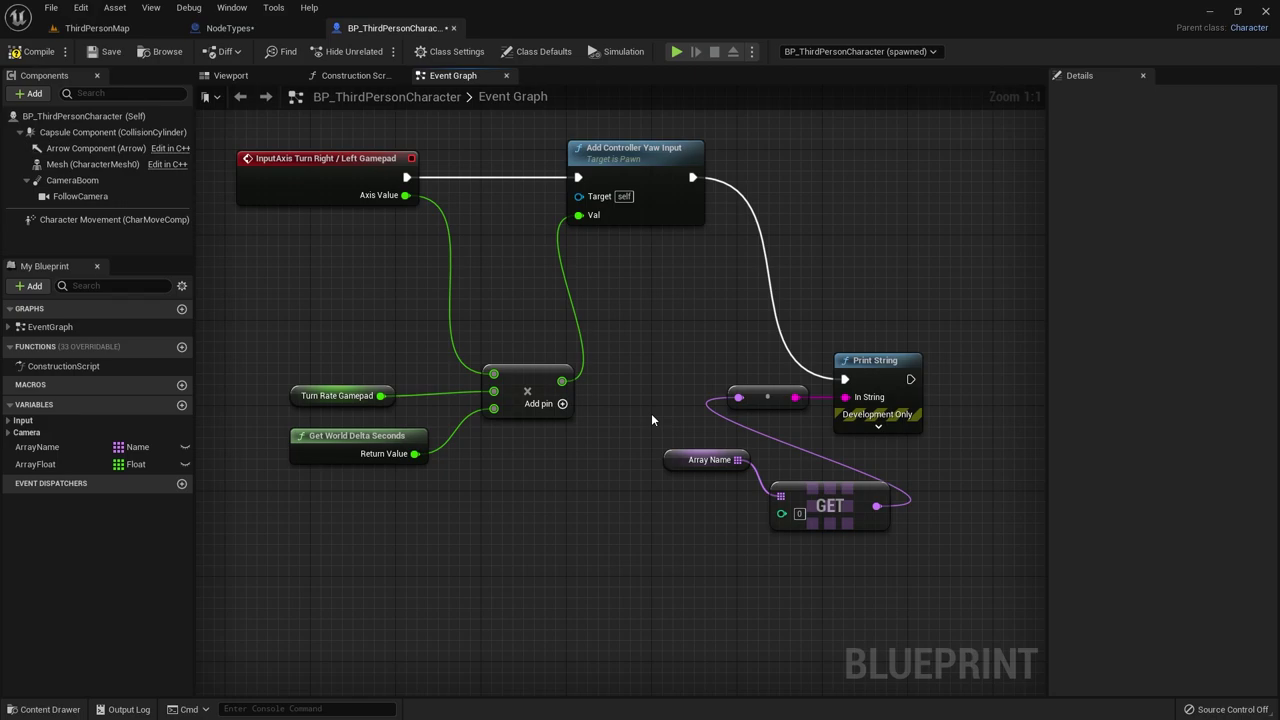
Switch to the NodeTypes Blueprint and frame the Variables comment box and scattered variable nodes.
click(230, 28)
scroll(376, 434, up, 5)
right_drag(388, 366, 1010, 400)
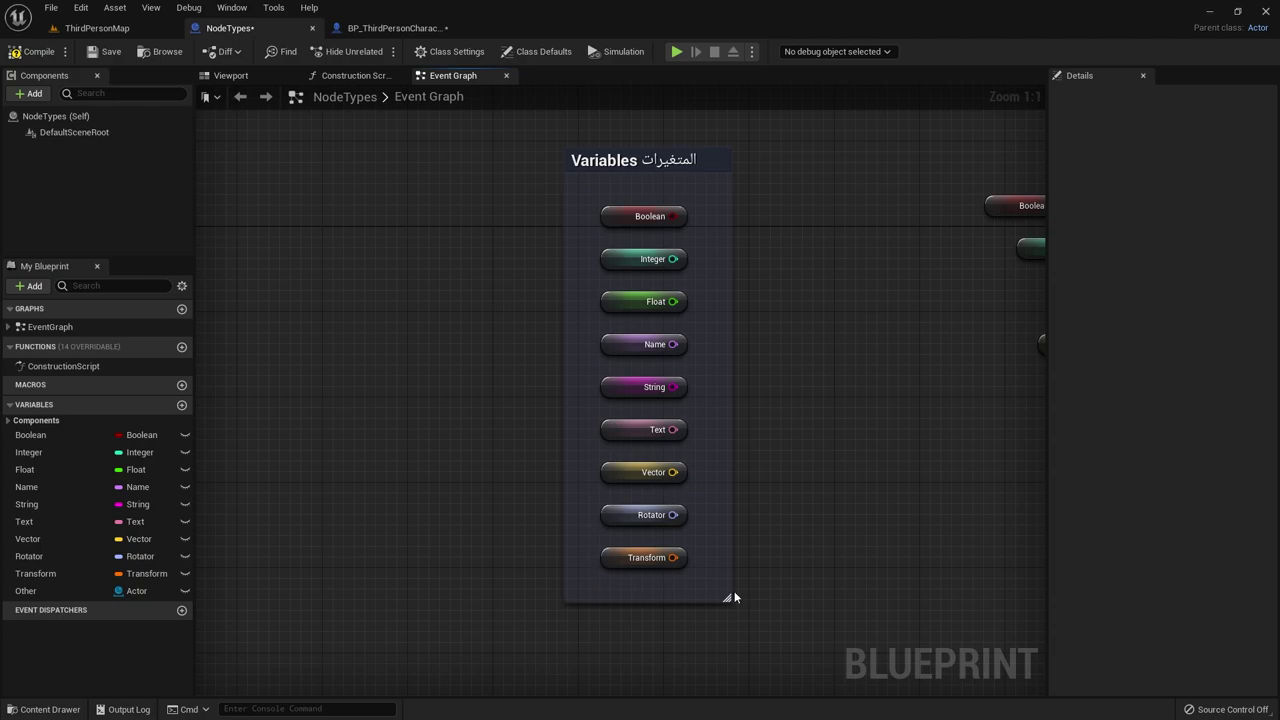
mouse_move(761, 492)
right_down()
mouse_move(503, 411)
mouse_move(379, 459)
right_up()
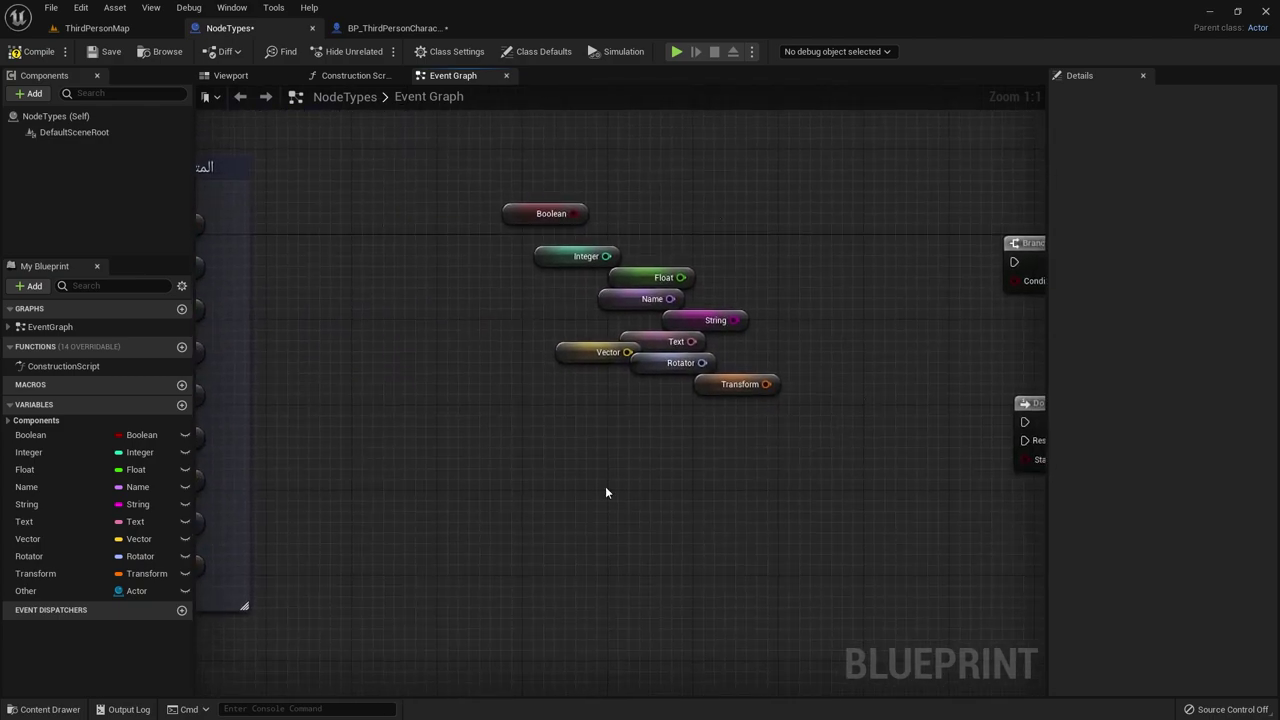
Select the nine scattered variable nodes and Align Left them into one column.
drag(497, 197, 800, 424)
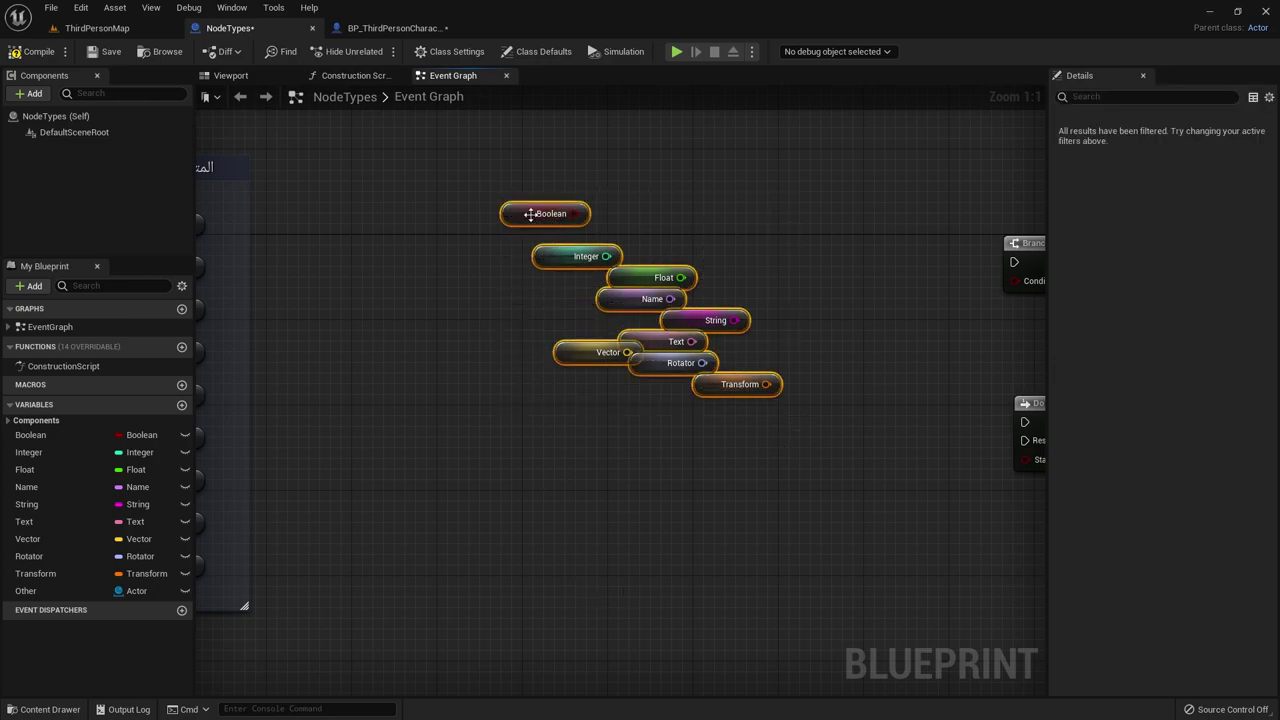
mouse_move(509, 206)
right_down()
mouse_move(491, 346)
mouse_move(530, 301)
right_up()
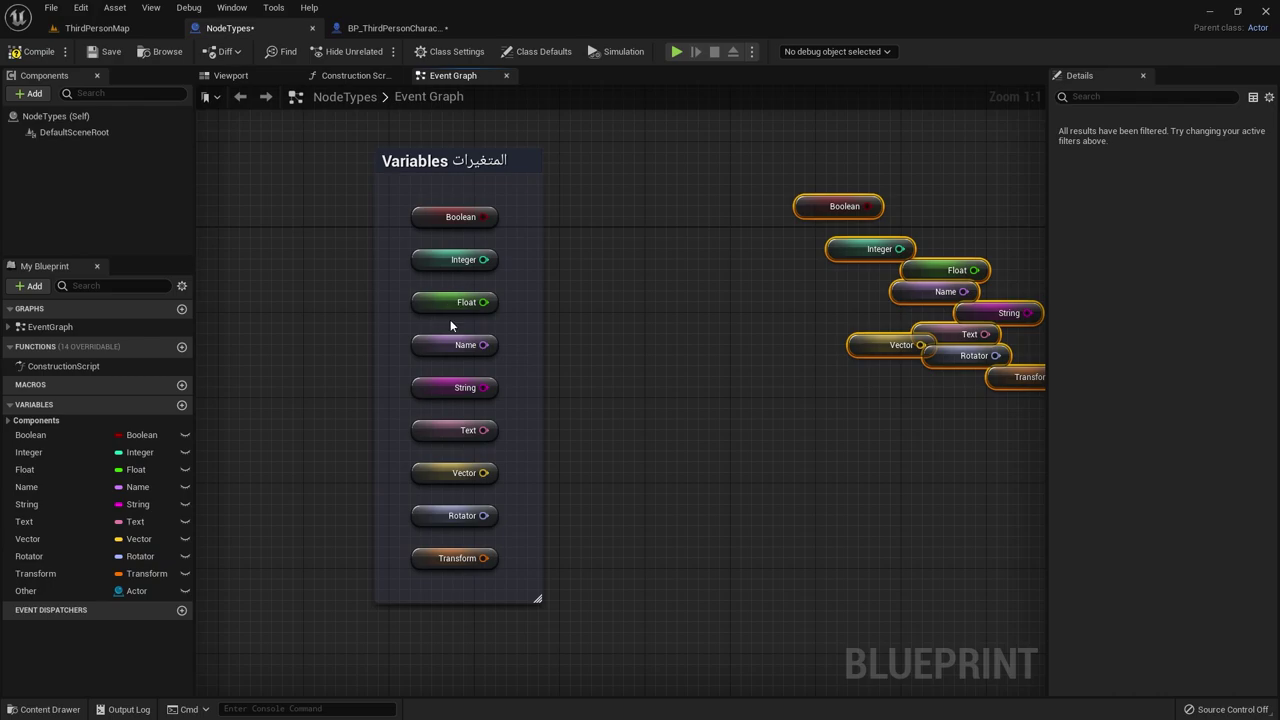
right_drag(677, 377, 665, 435)
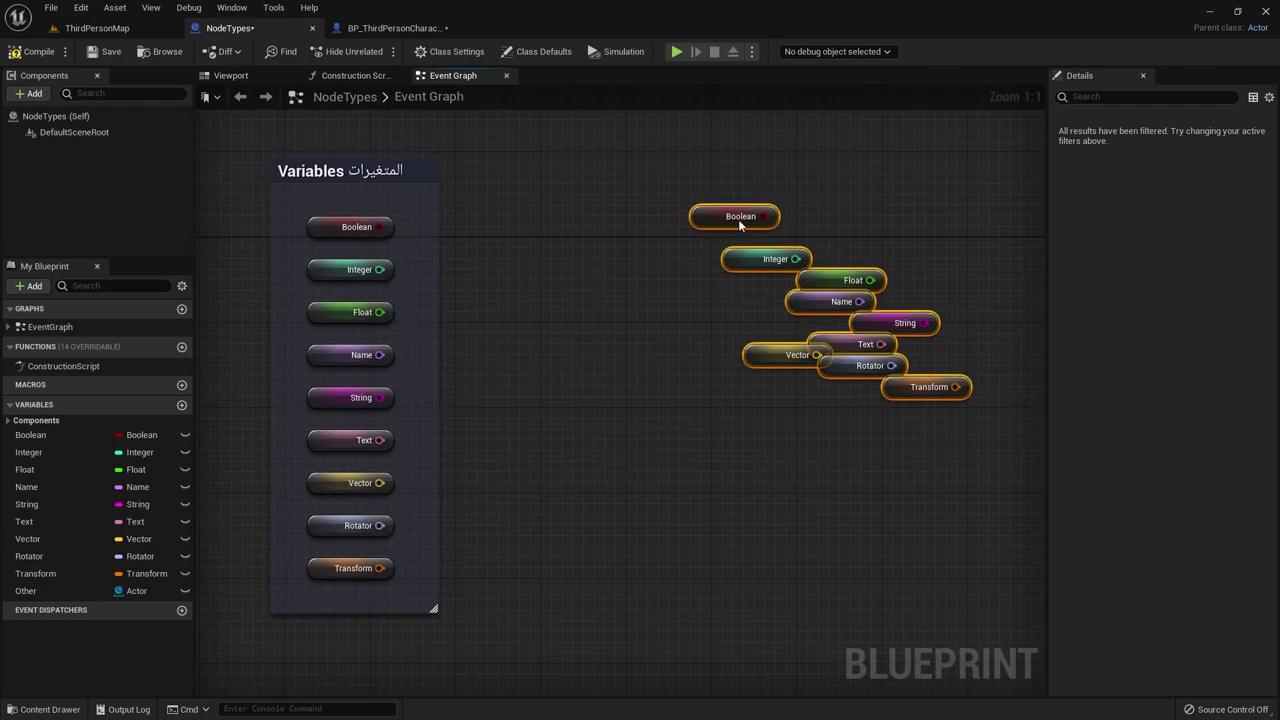
right_click(706, 209)
mouse_move(731, 411)
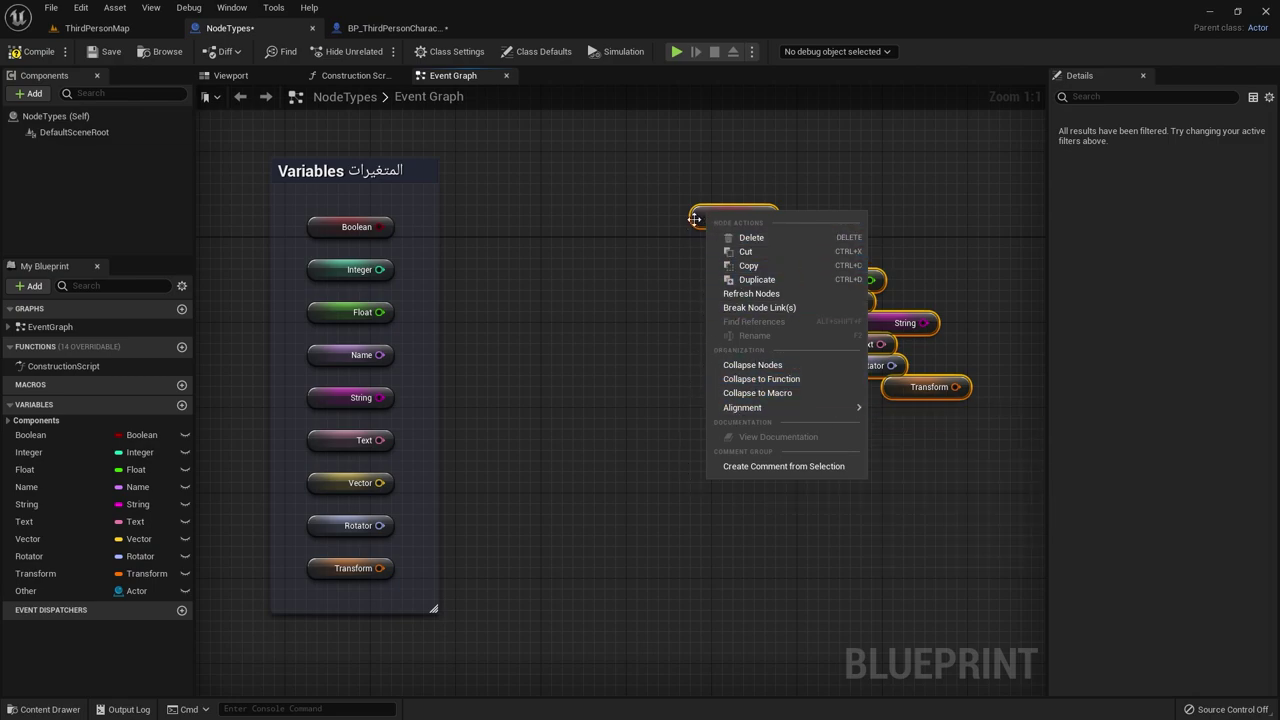
mouse_move(770, 411)
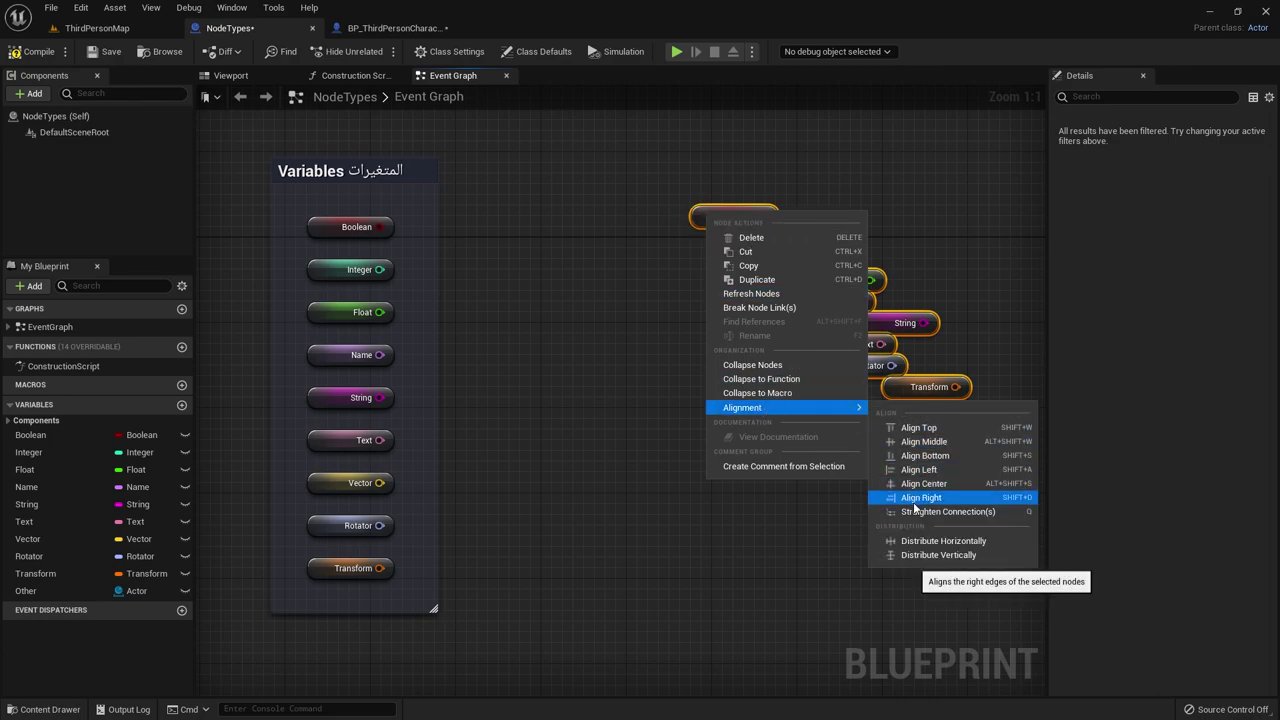
click(923, 469)
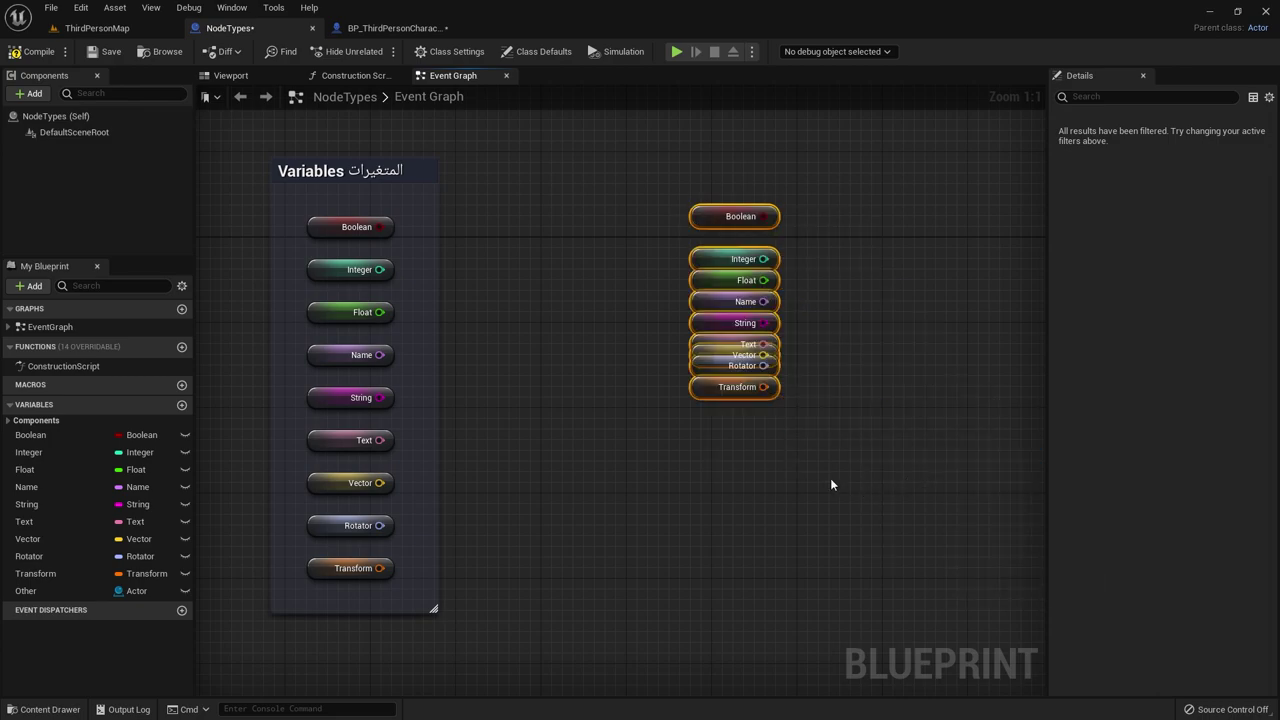
Drag Transform lower, then Distribute Vertically the column from Boolean down to Transform.
click(694, 410)
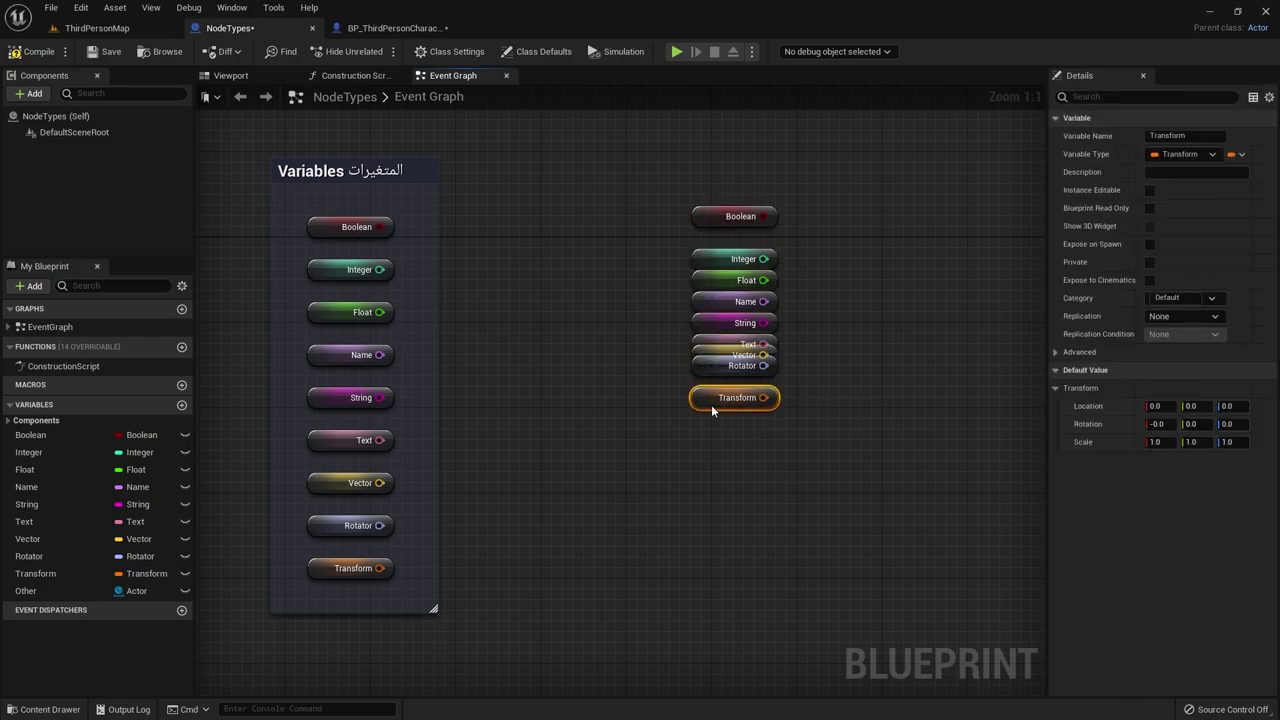
drag(711, 404, 713, 574)
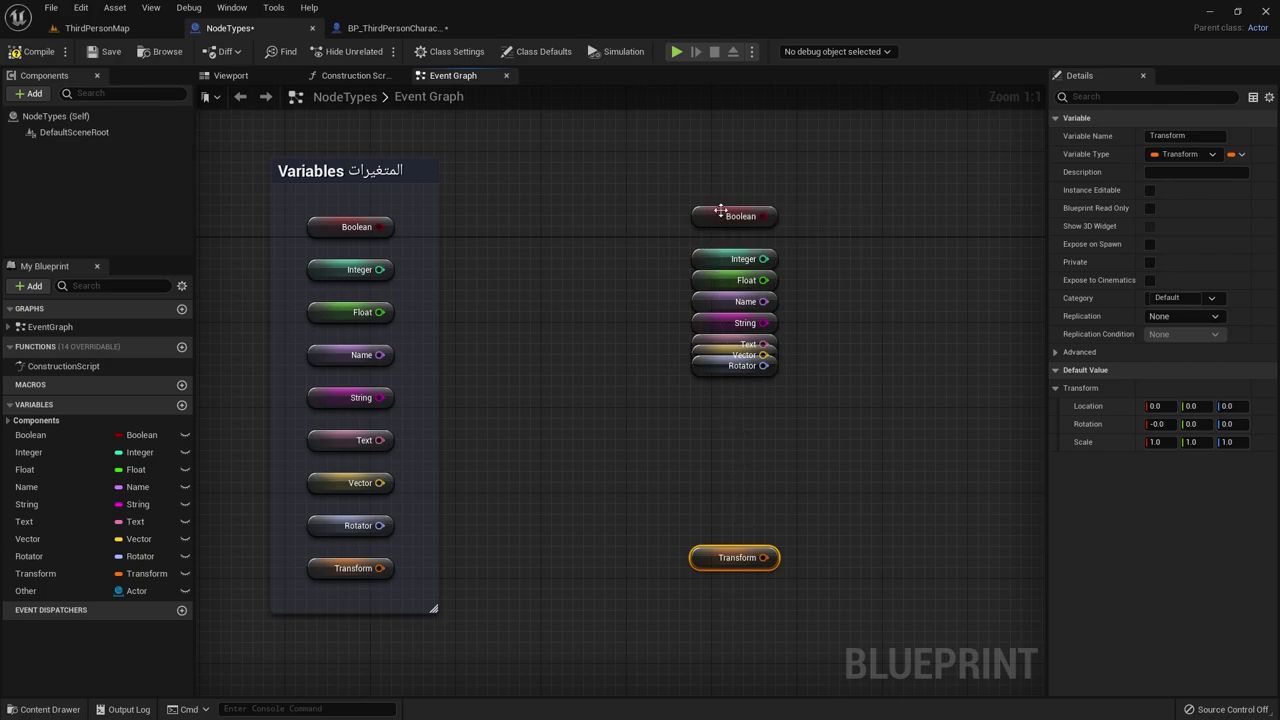
drag(627, 184, 772, 608)
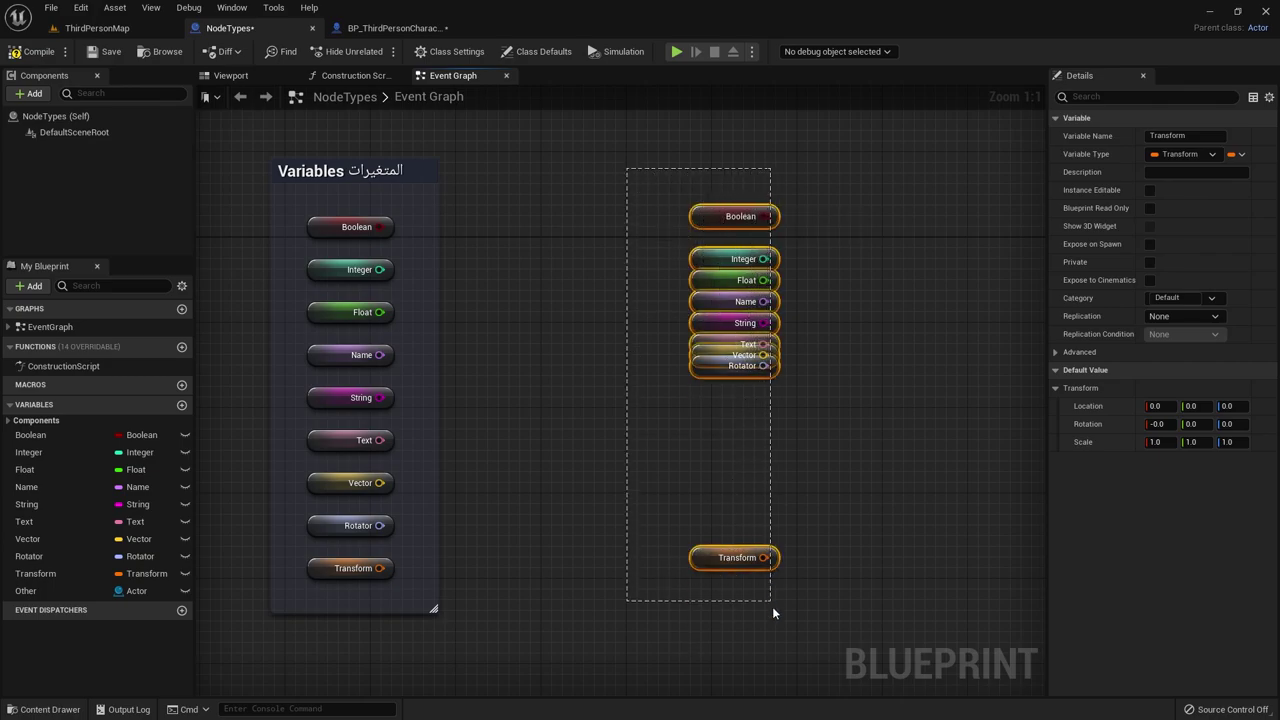
right_click(737, 288)
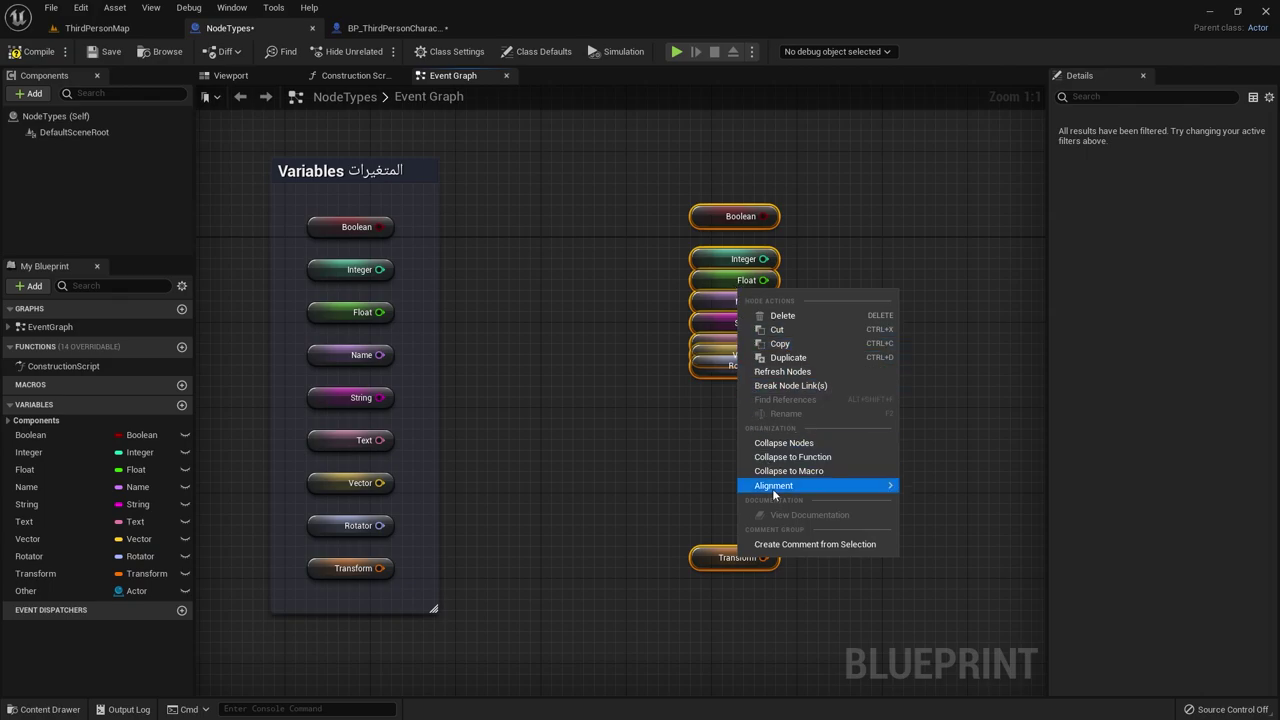
mouse_move(772, 486)
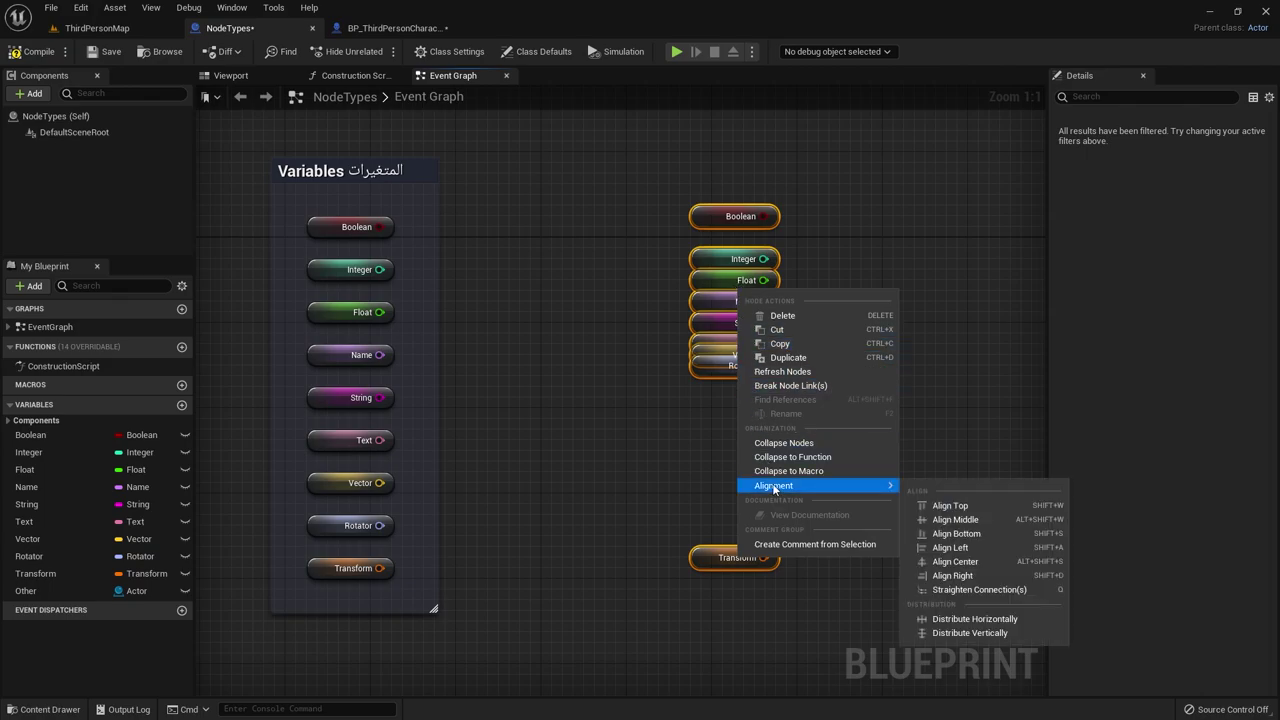
click(953, 634)
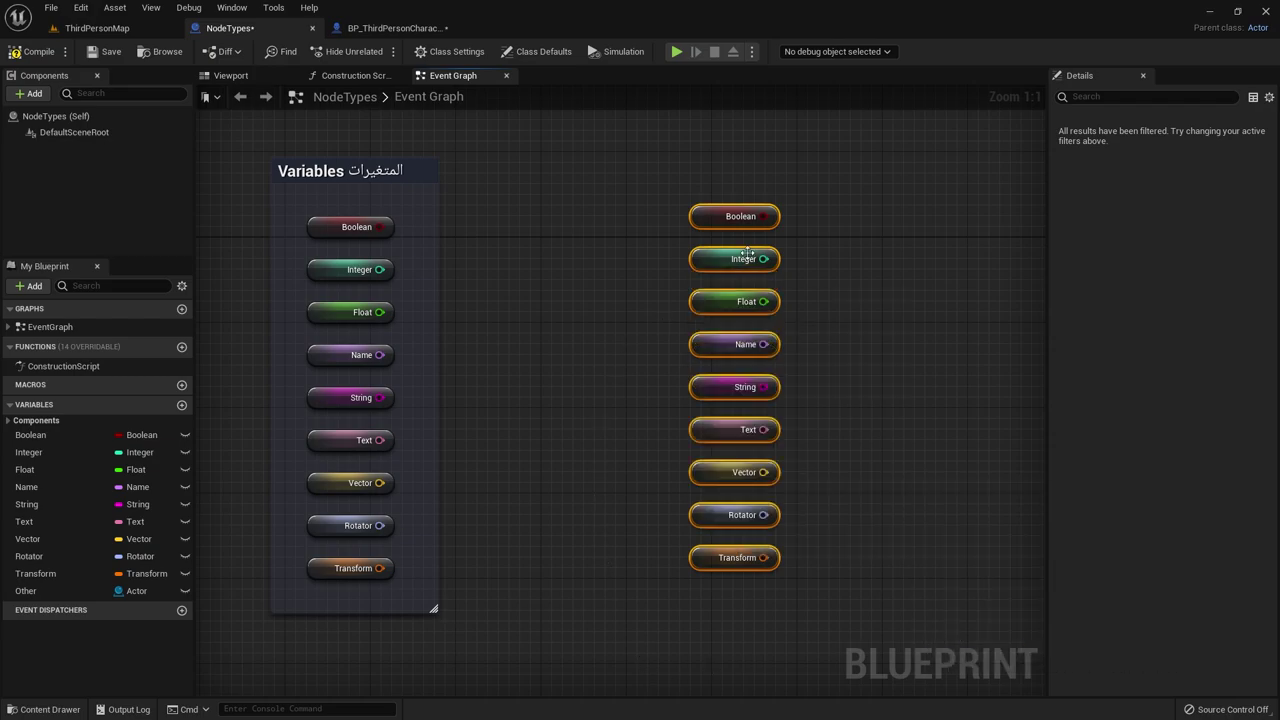
click(872, 413)
right_drag(962, 365, 811, 349)
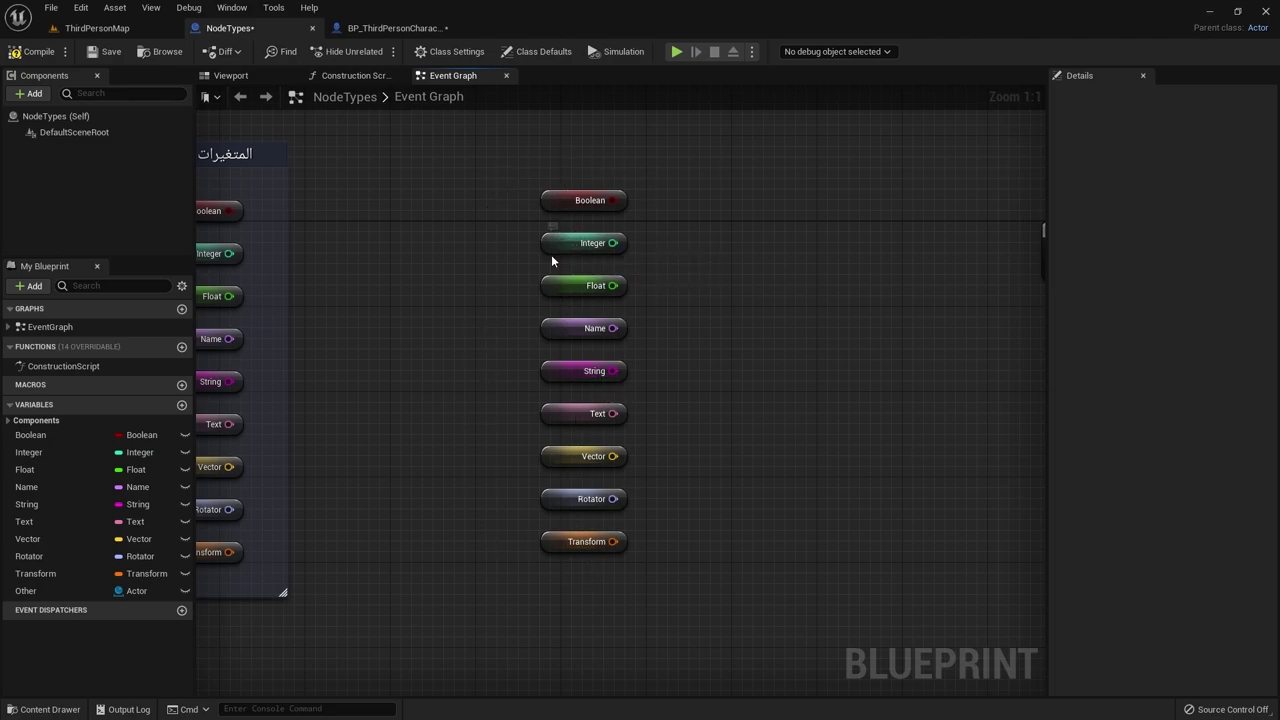
mouse_move(477, 310)
right_down()
mouse_move(698, 313)
mouse_move(271, 331)
right_up()
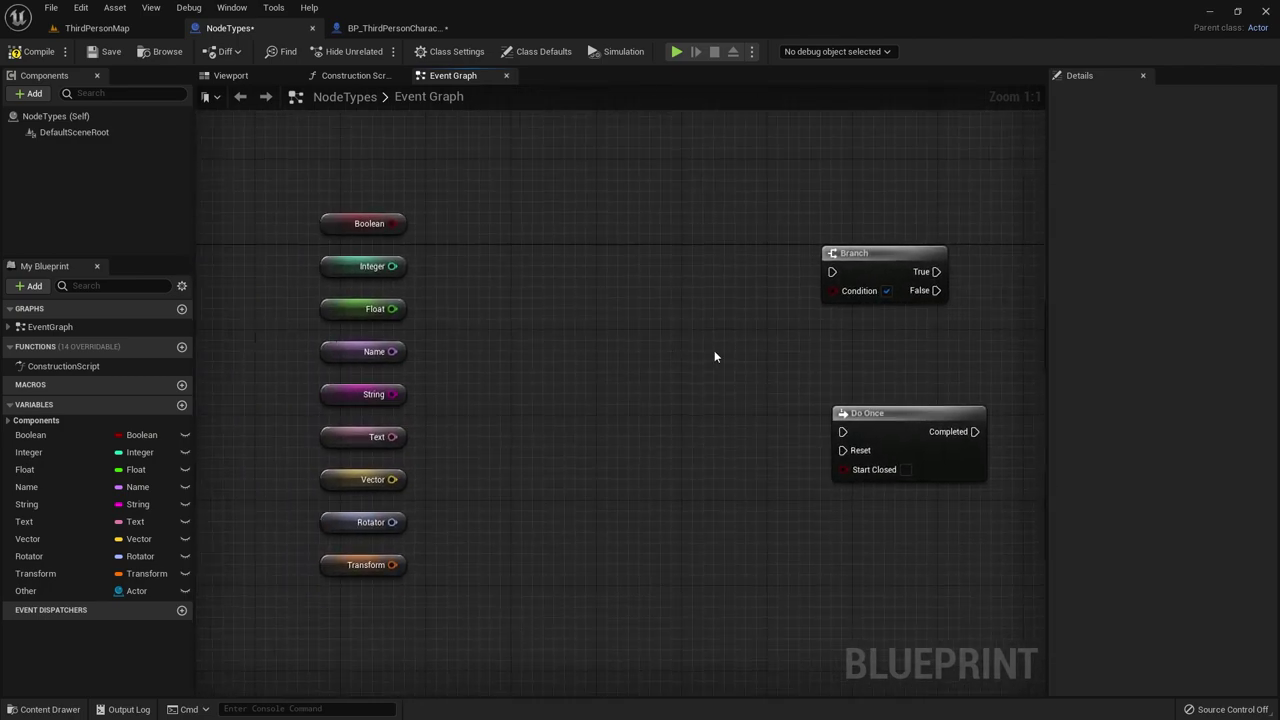
Select Branch, Sequence, Gate and Flip Flop and align their tops in one row.
right_drag(714, 352, 250, 312)
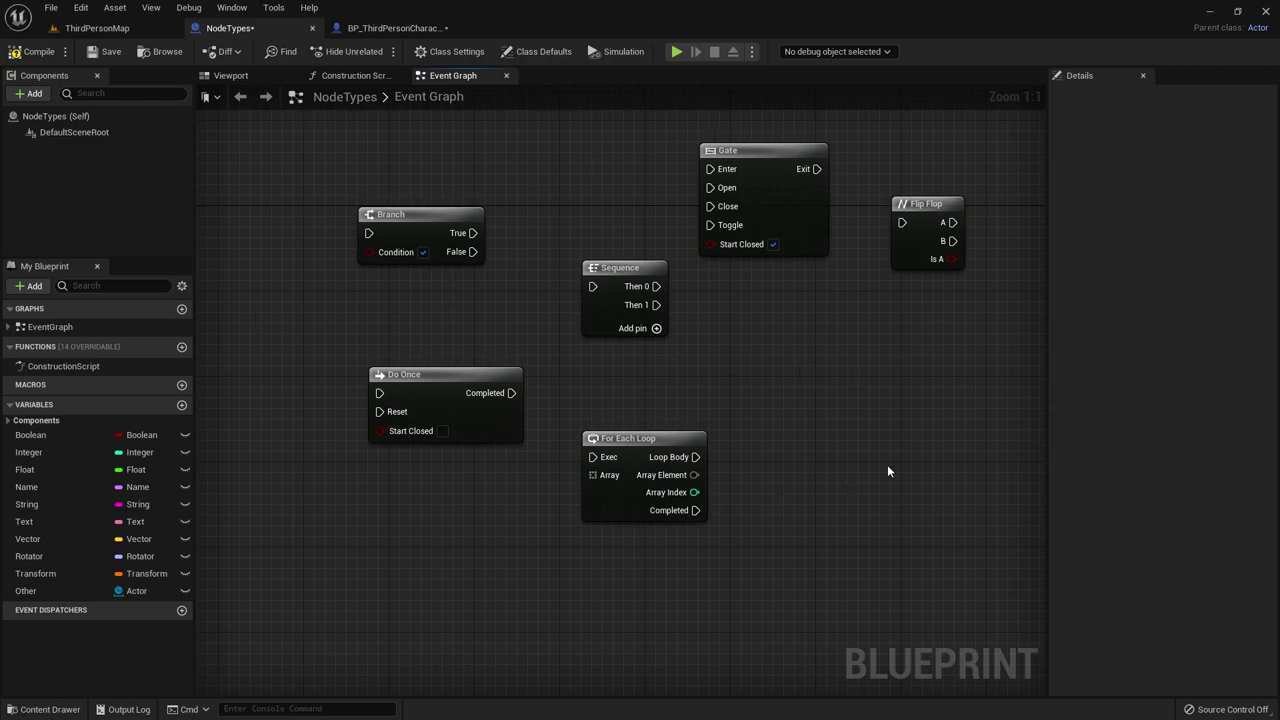
mouse_move(778, 377)
right_down()
mouse_move(726, 380)
mouse_move(734, 400)
right_up()
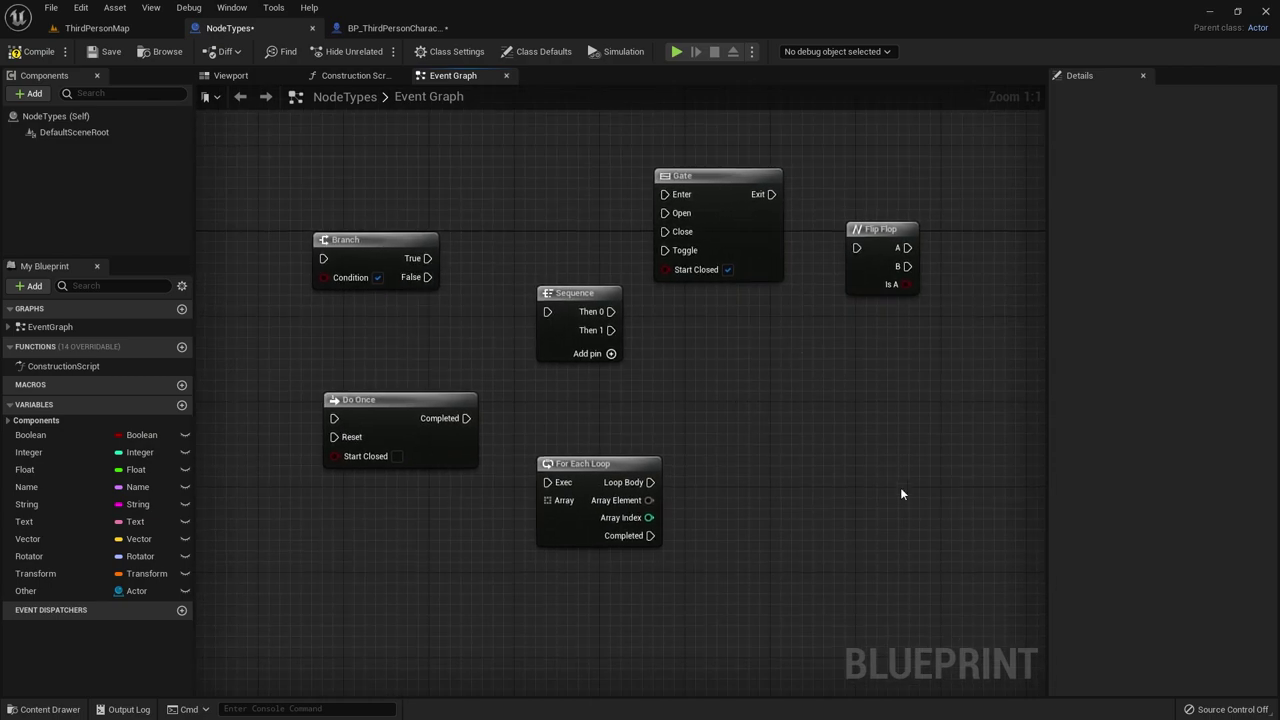
drag(337, 149, 860, 320)
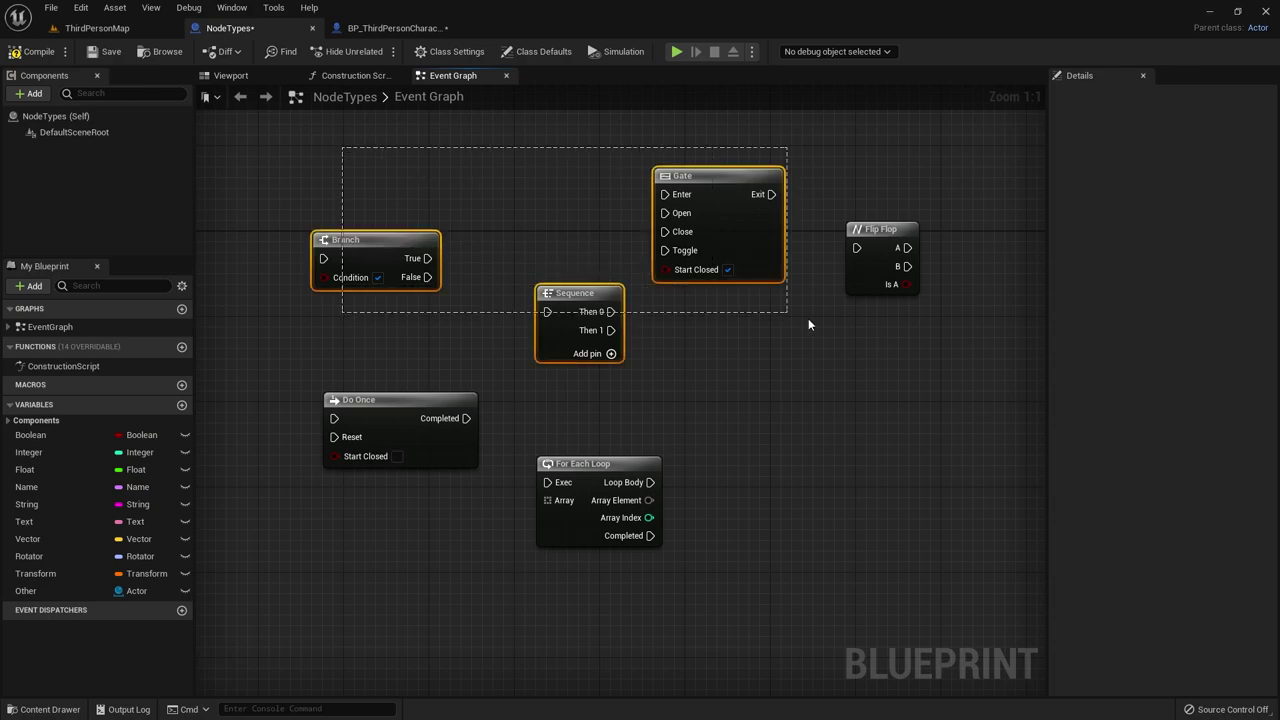
right_click(712, 208)
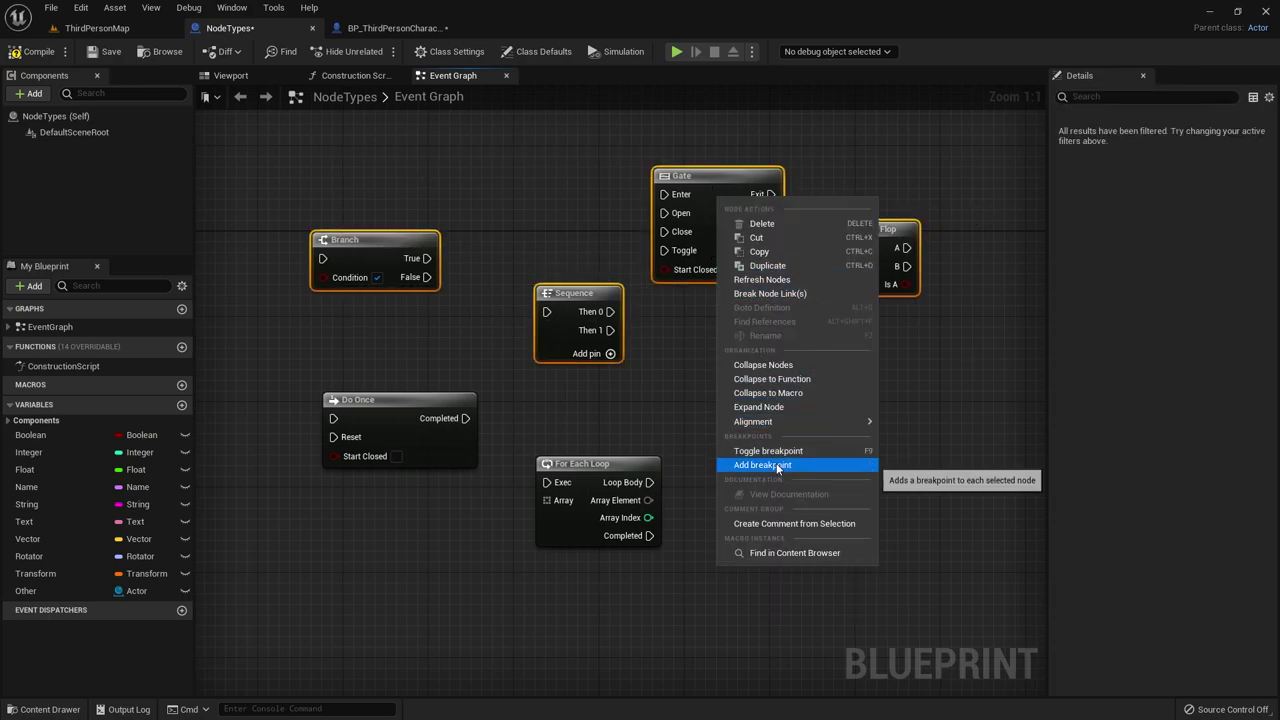
mouse_move(790, 423)
click(946, 443)
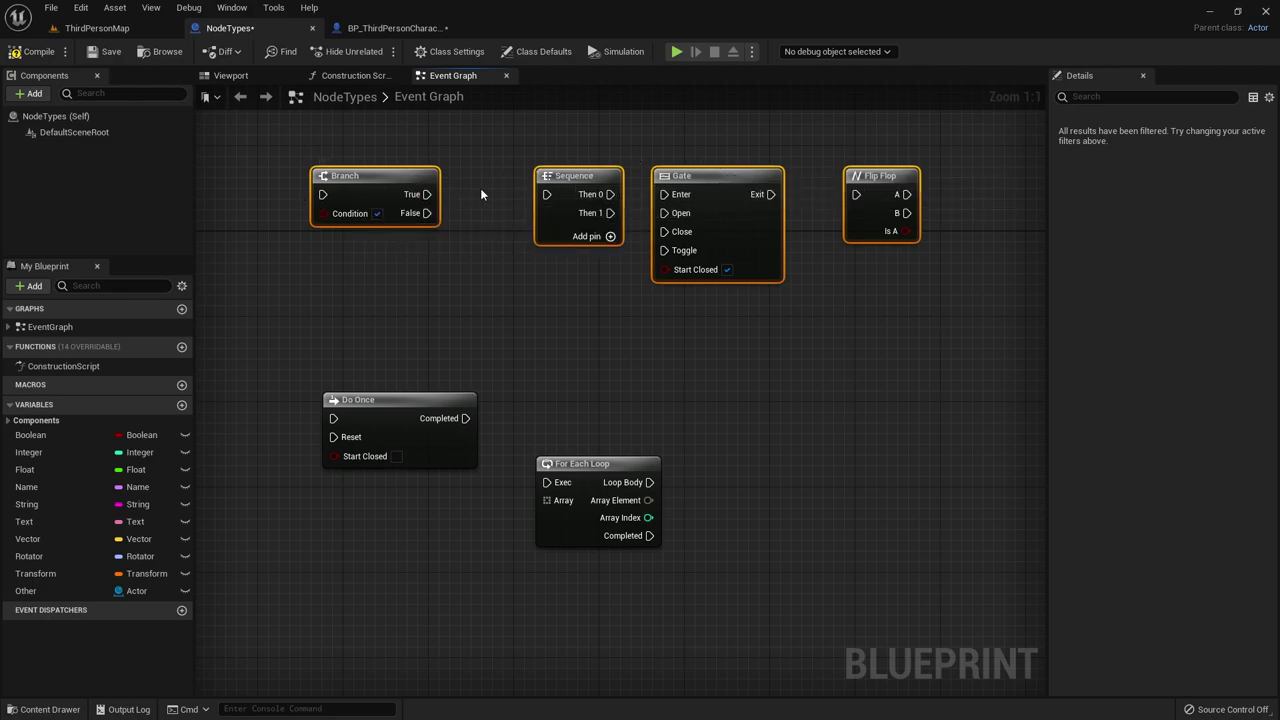
Distribute the four flow nodes evenly side by side across the row.
right_drag(575, 178, 380, 217)
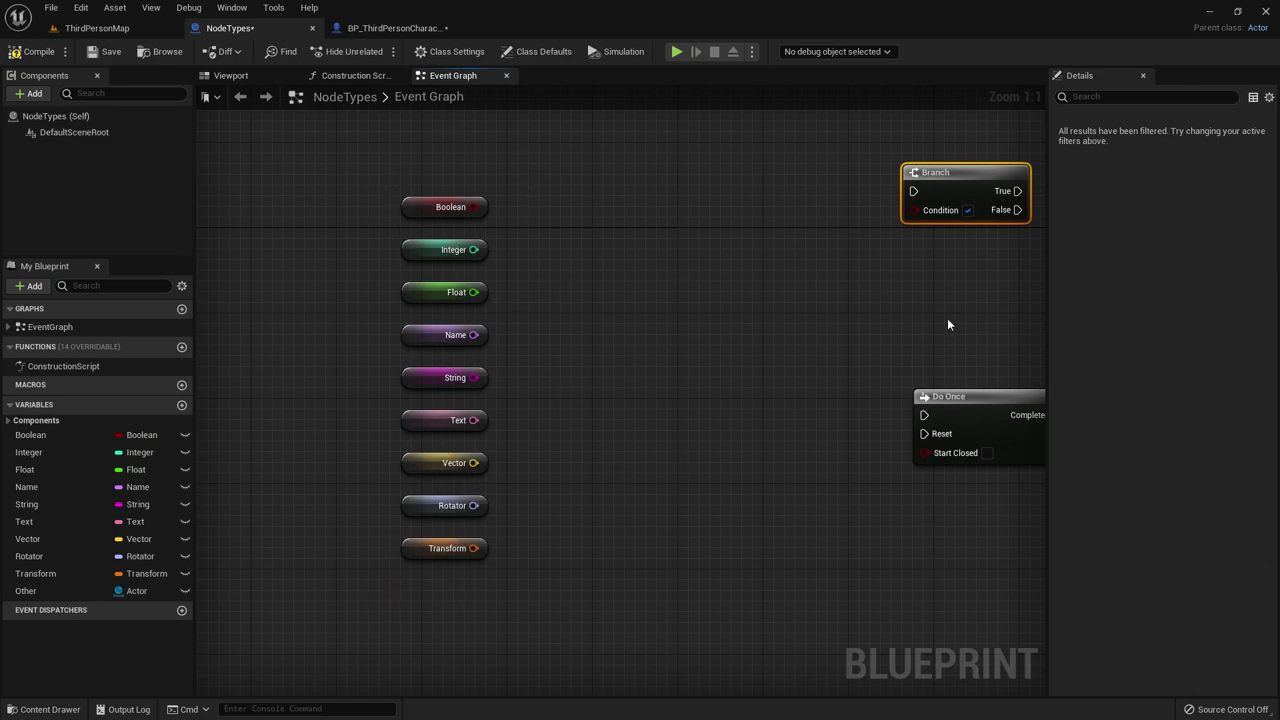
right_drag(948, 323, 397, 326)
right_click(746, 179)
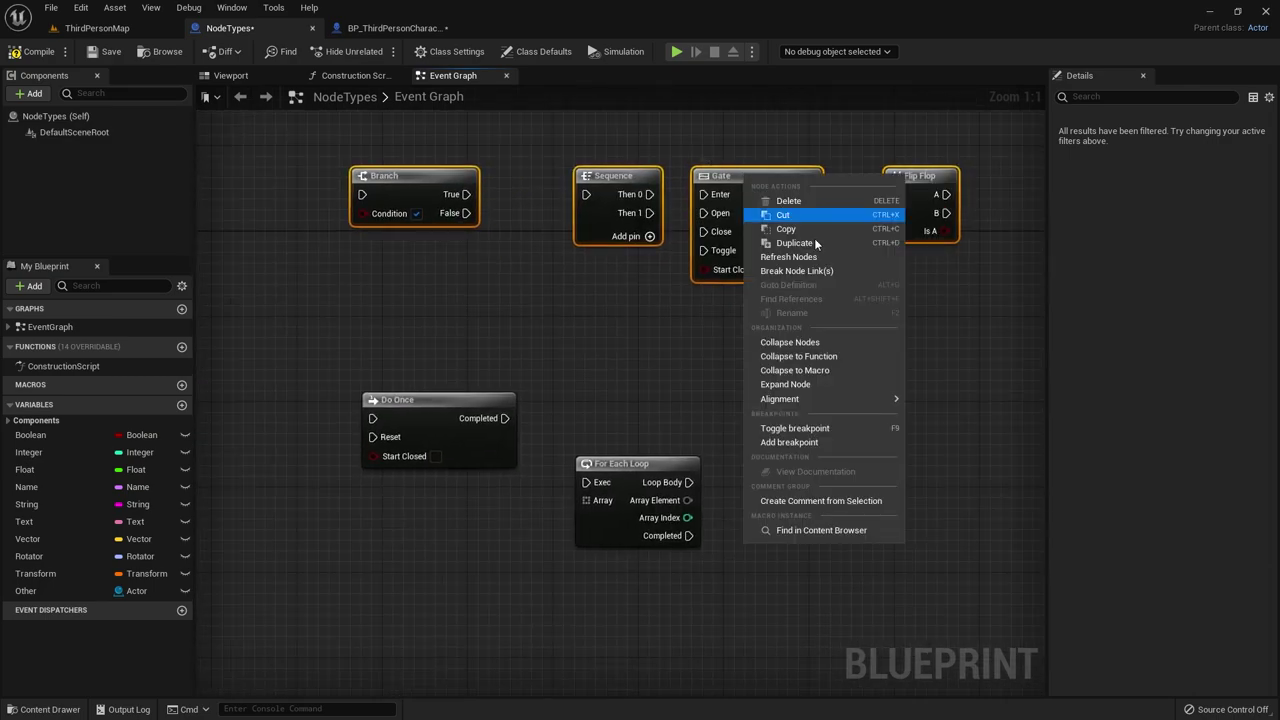
mouse_move(833, 401)
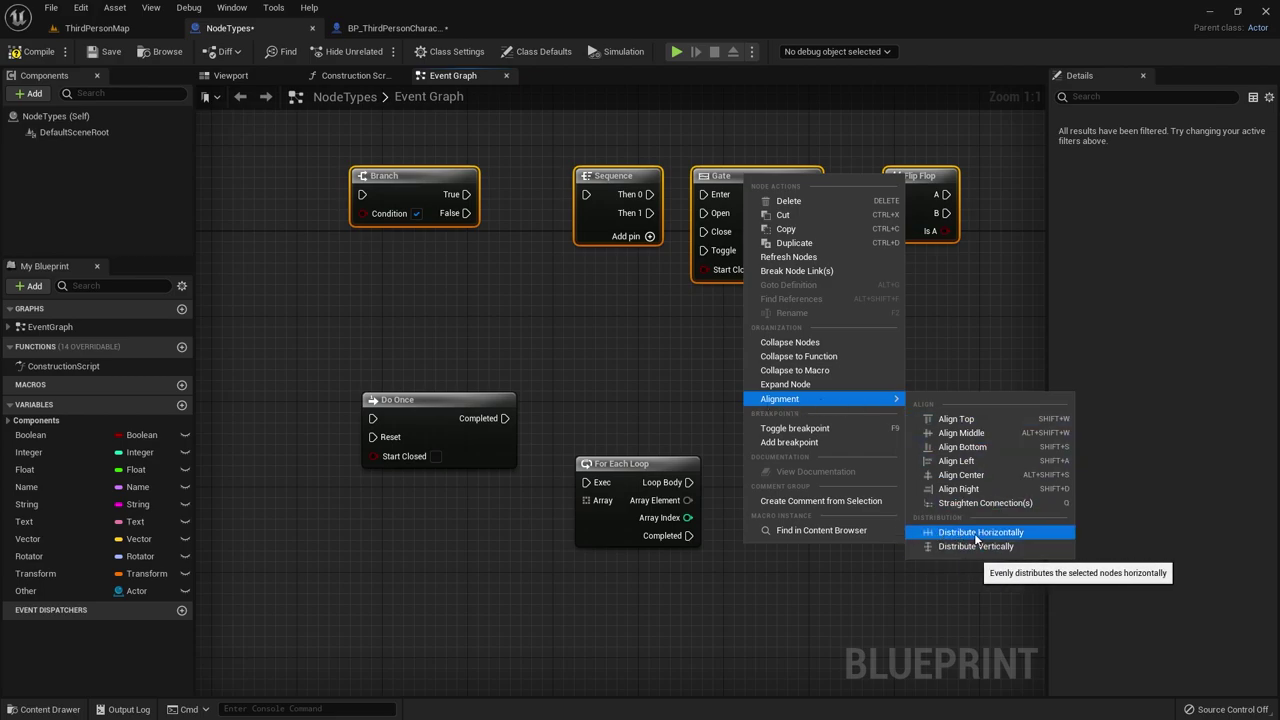
click(974, 533)
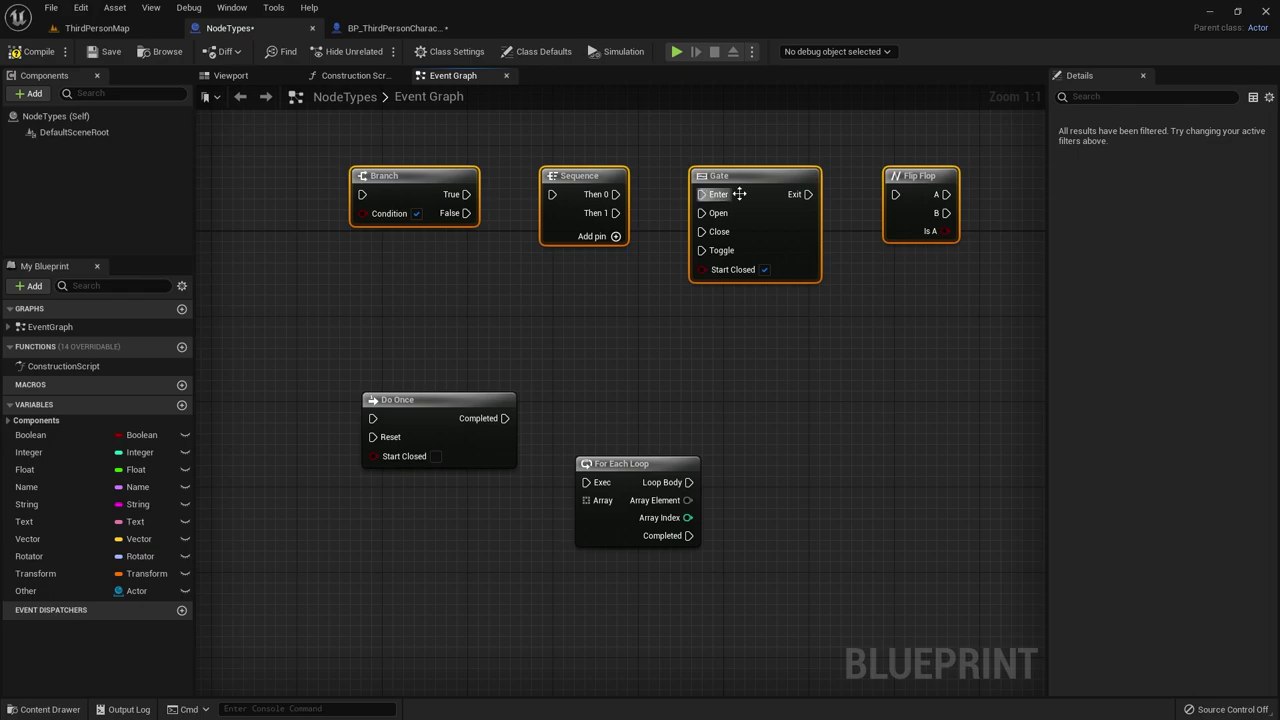
Select the Branch node and enter 'T or F' as its node comment.
click(760, 330)
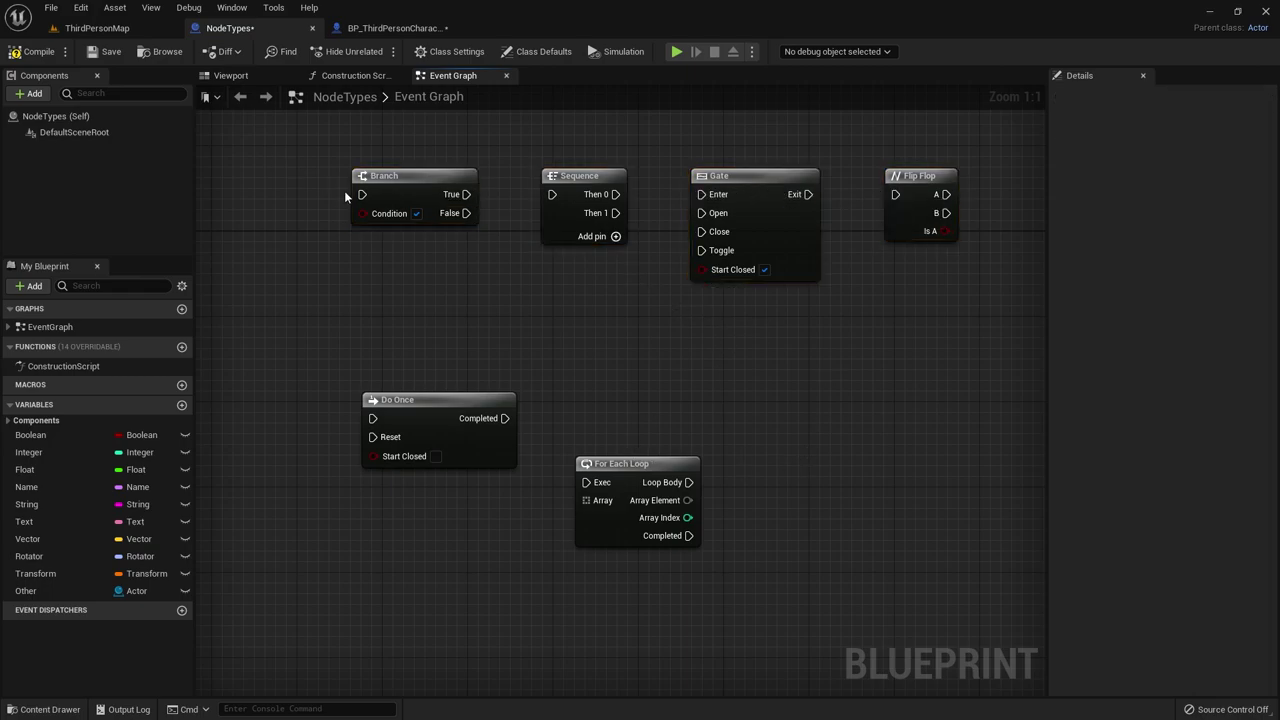
right_drag(492, 336, 466, 364)
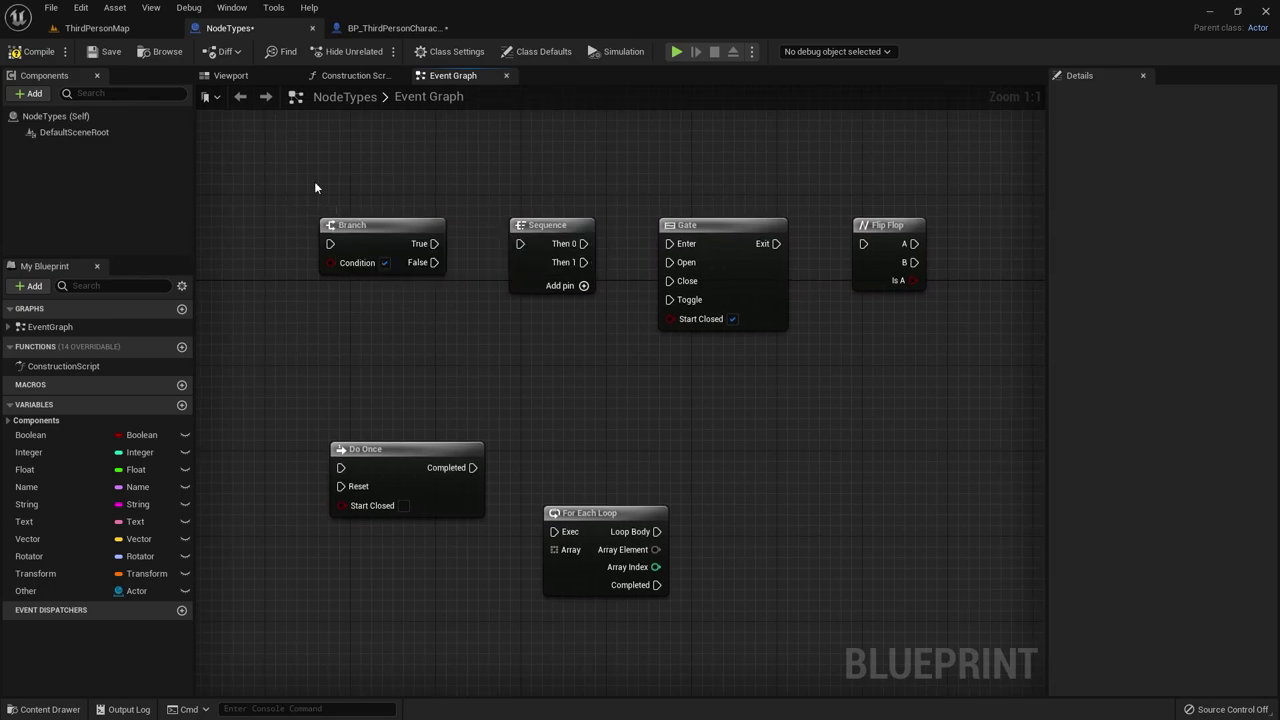
click(358, 224)
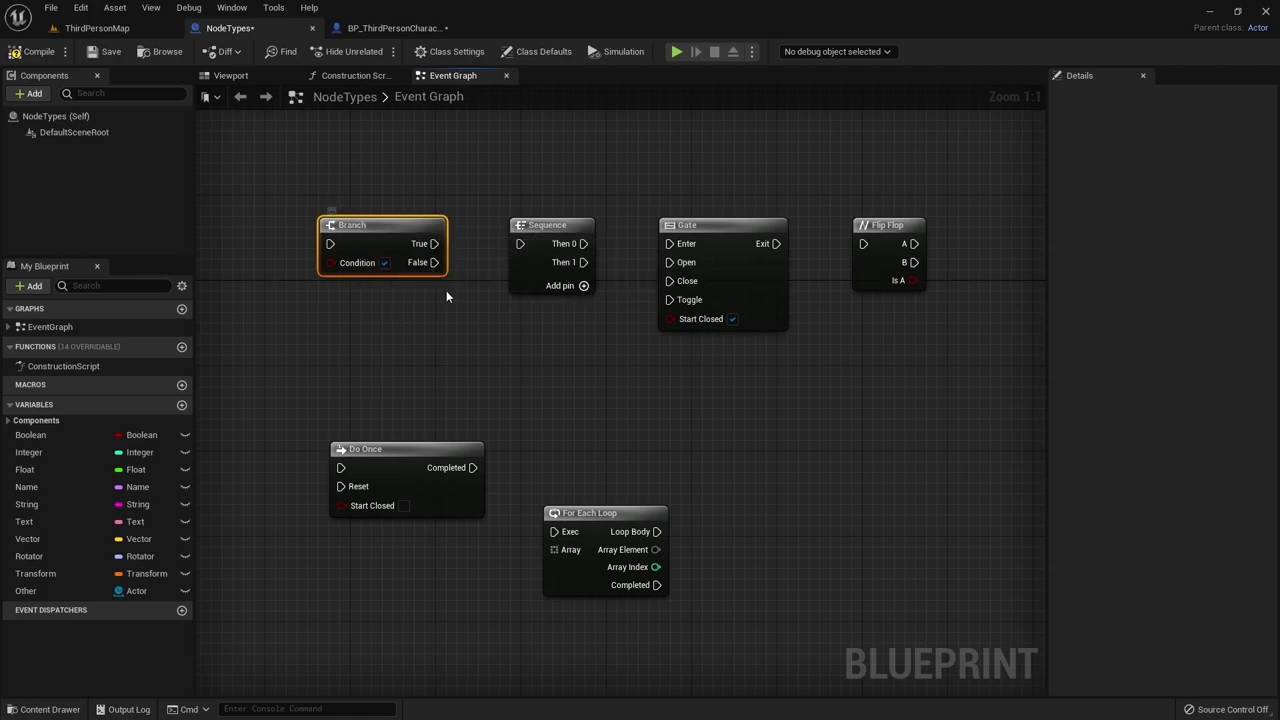
right_click(351, 227)
text(T or F)
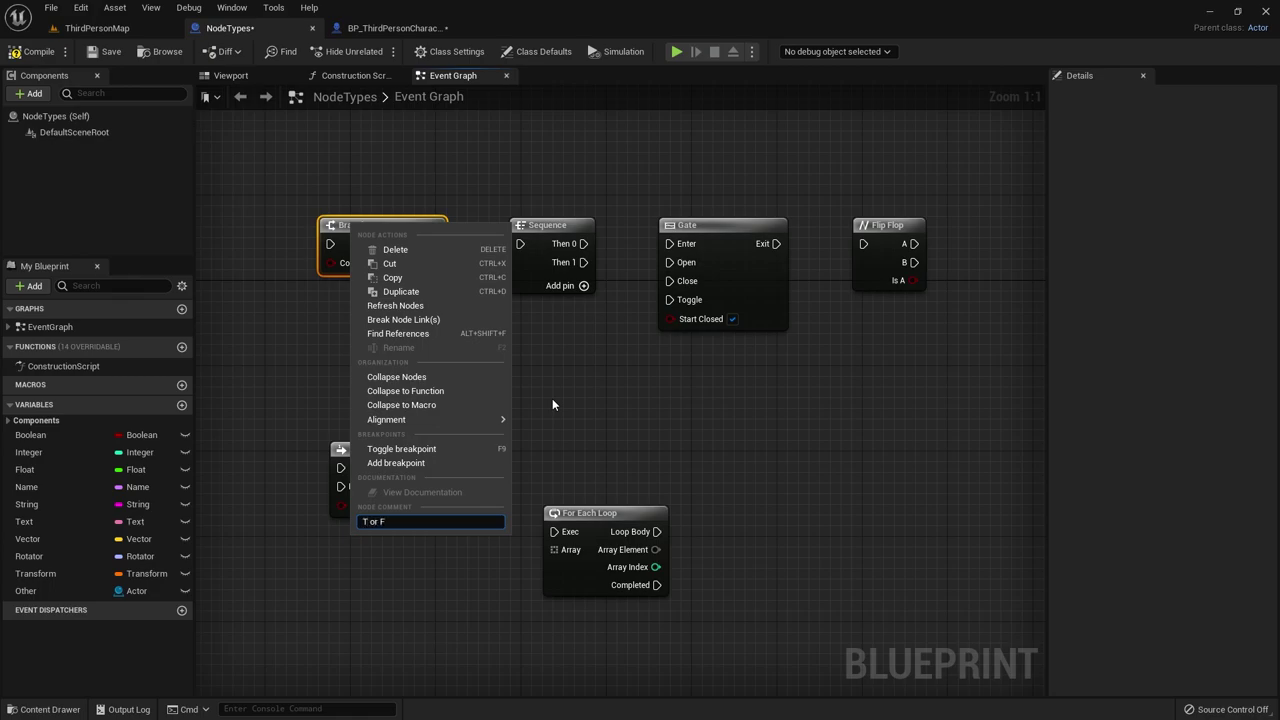
key(Return)
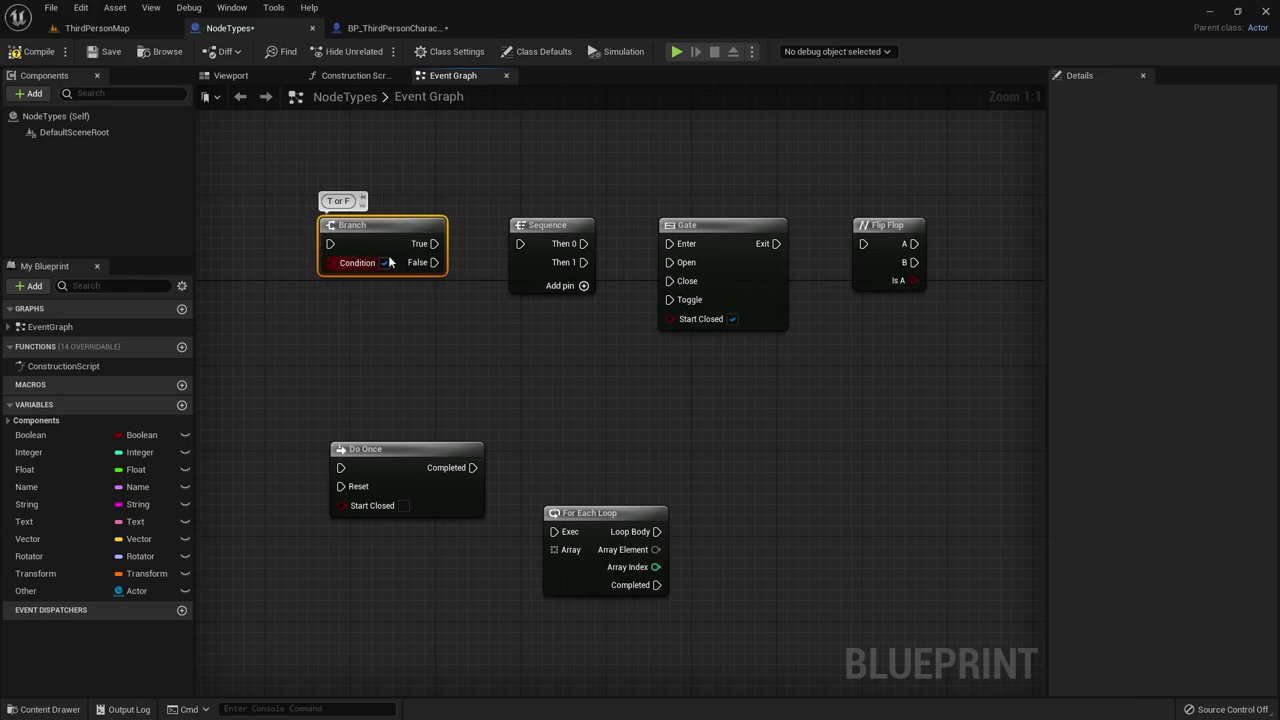
Wrap all seven flow nodes in a new comment box with C and reposition it.
click(396, 190)
drag(289, 161, 892, 624)
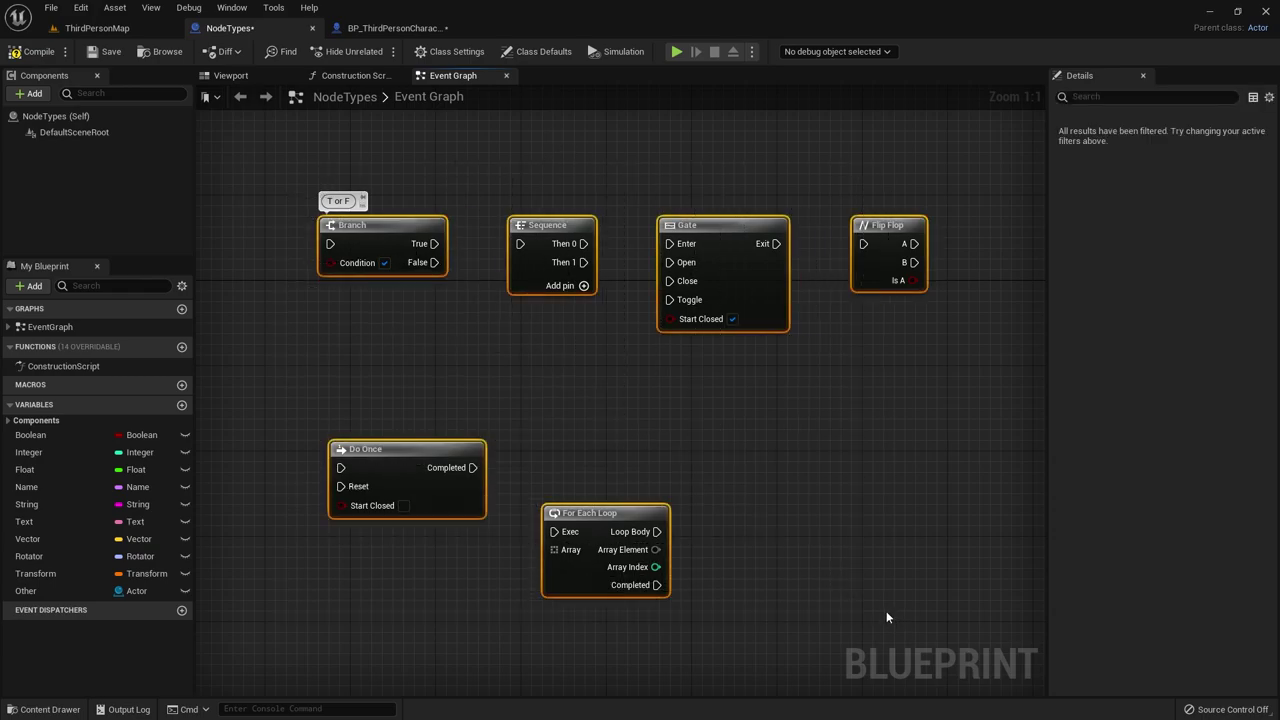
key(c)
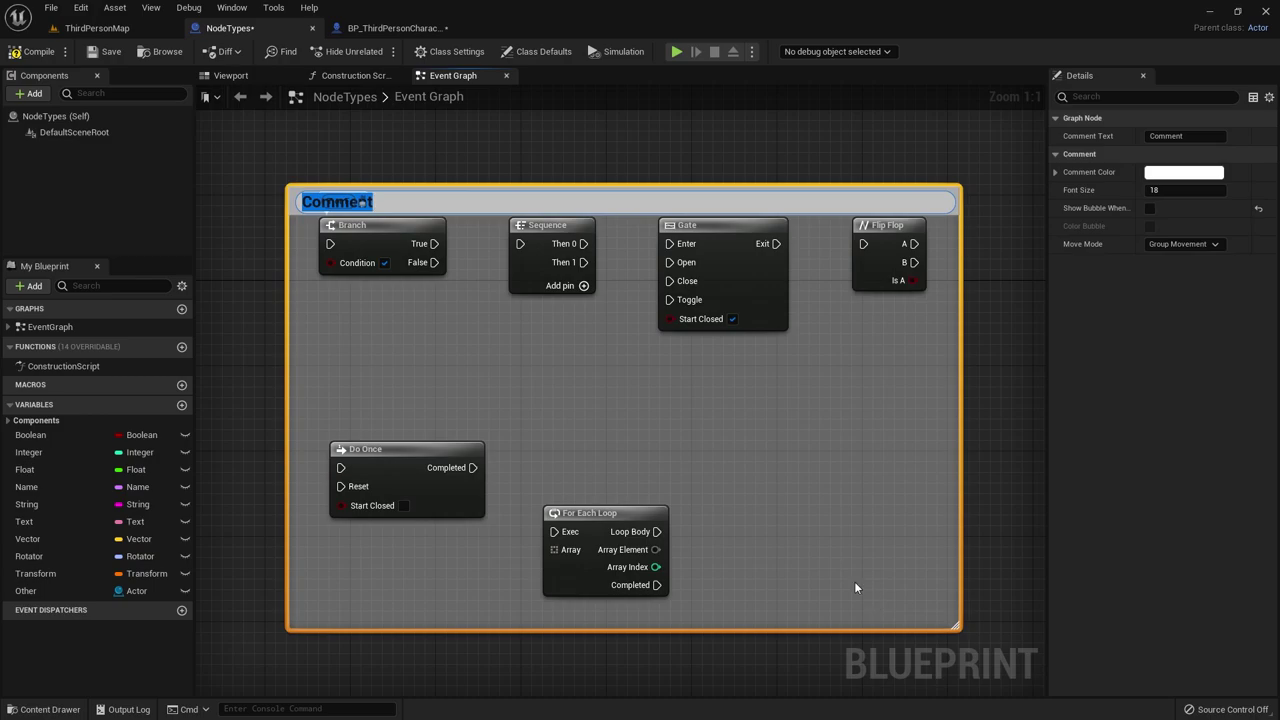
click(672, 441)
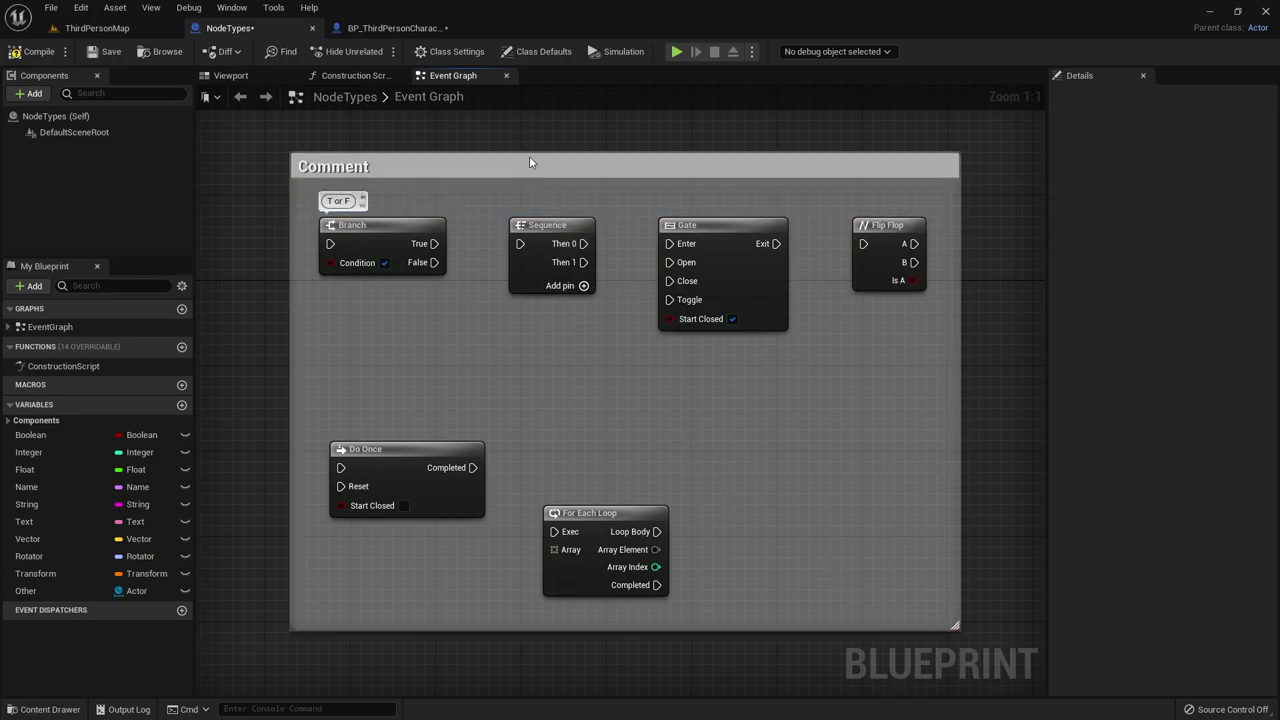
mouse_move(532, 184)
mouse_down()
mouse_move(561, 208)
mouse_move(533, 148)
mouse_up()
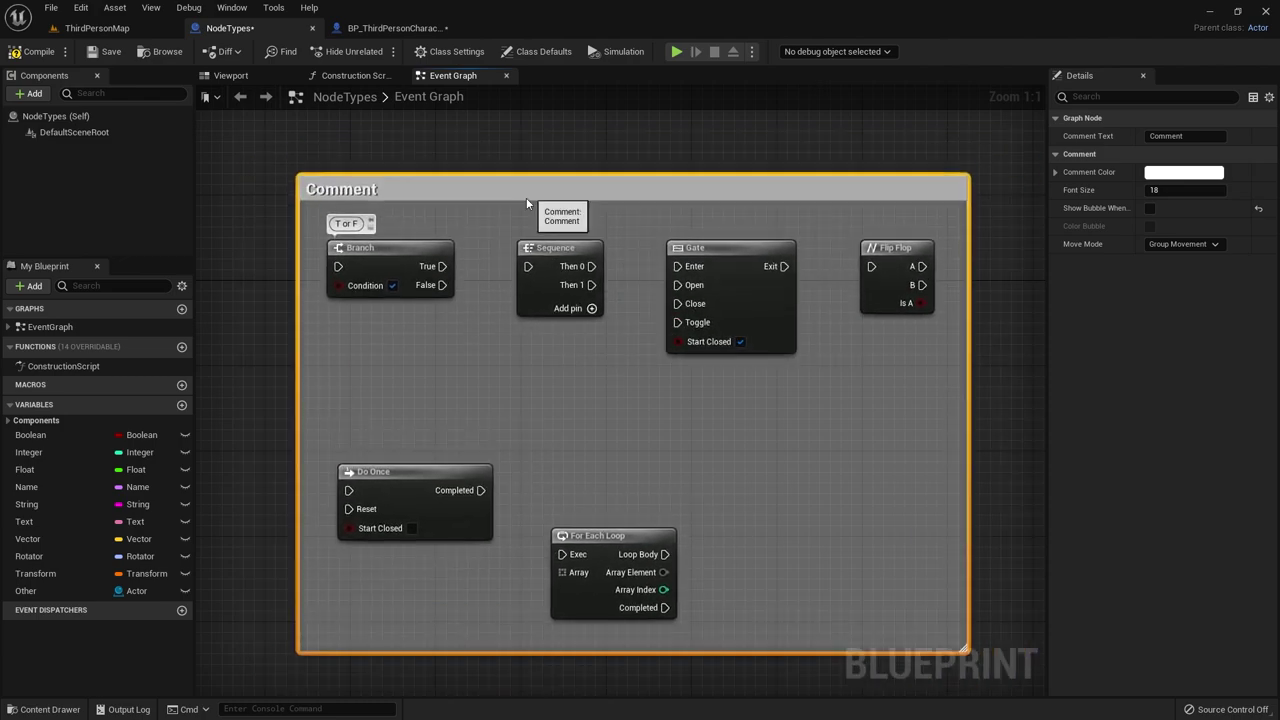
drag(533, 148, 498, 160)
Rename the comment box title to 'Flow Nodes'.
double_click(297, 170)
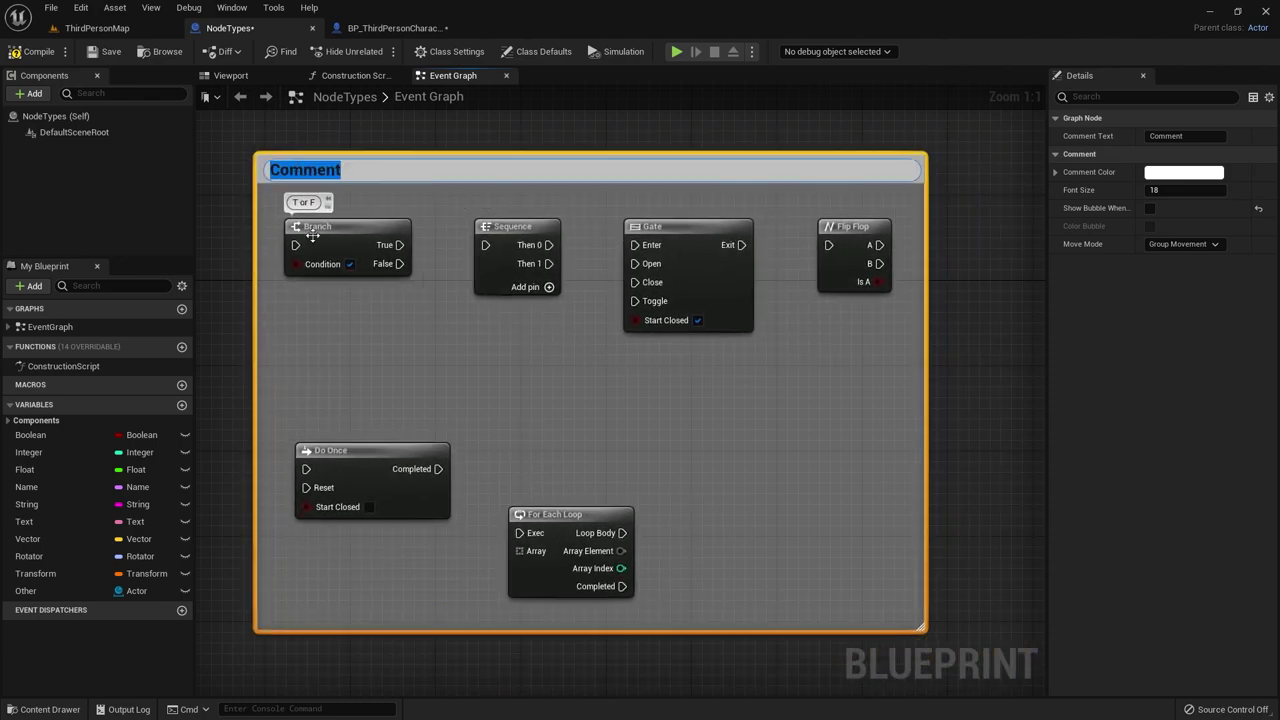
text(Flow)
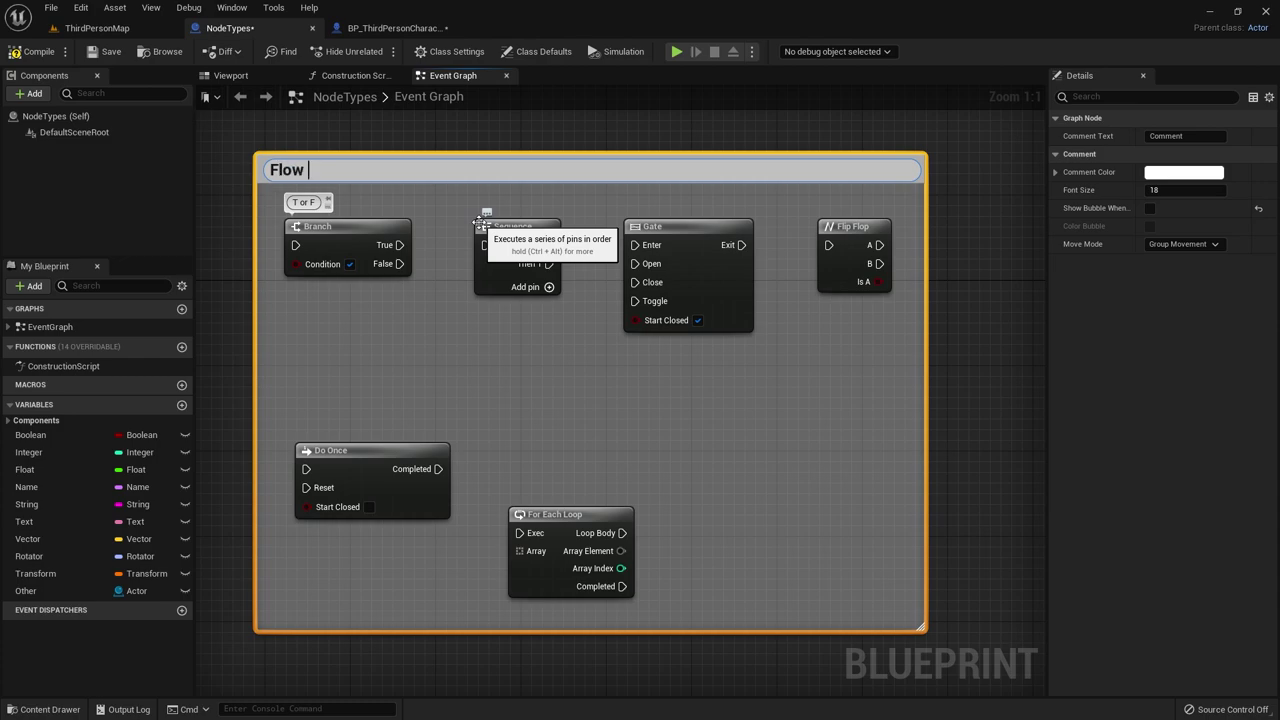
text(s)
key(Return)
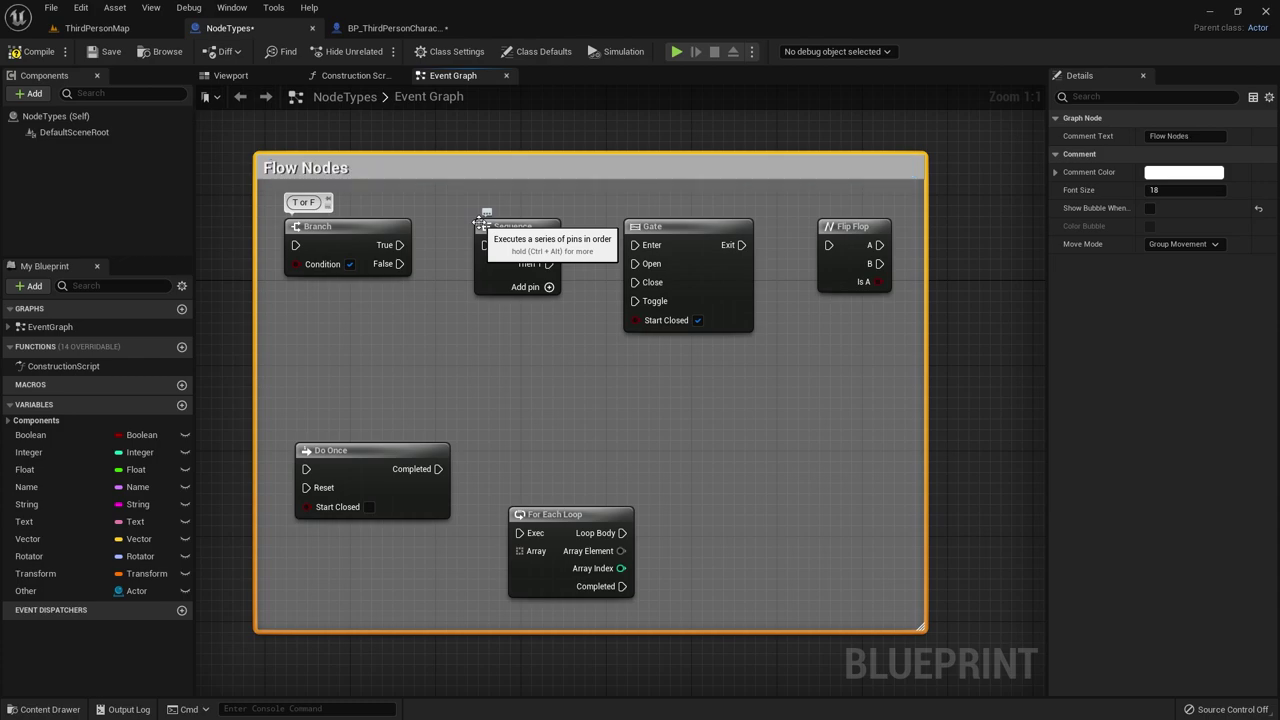
scroll(442, 216, down, 6)
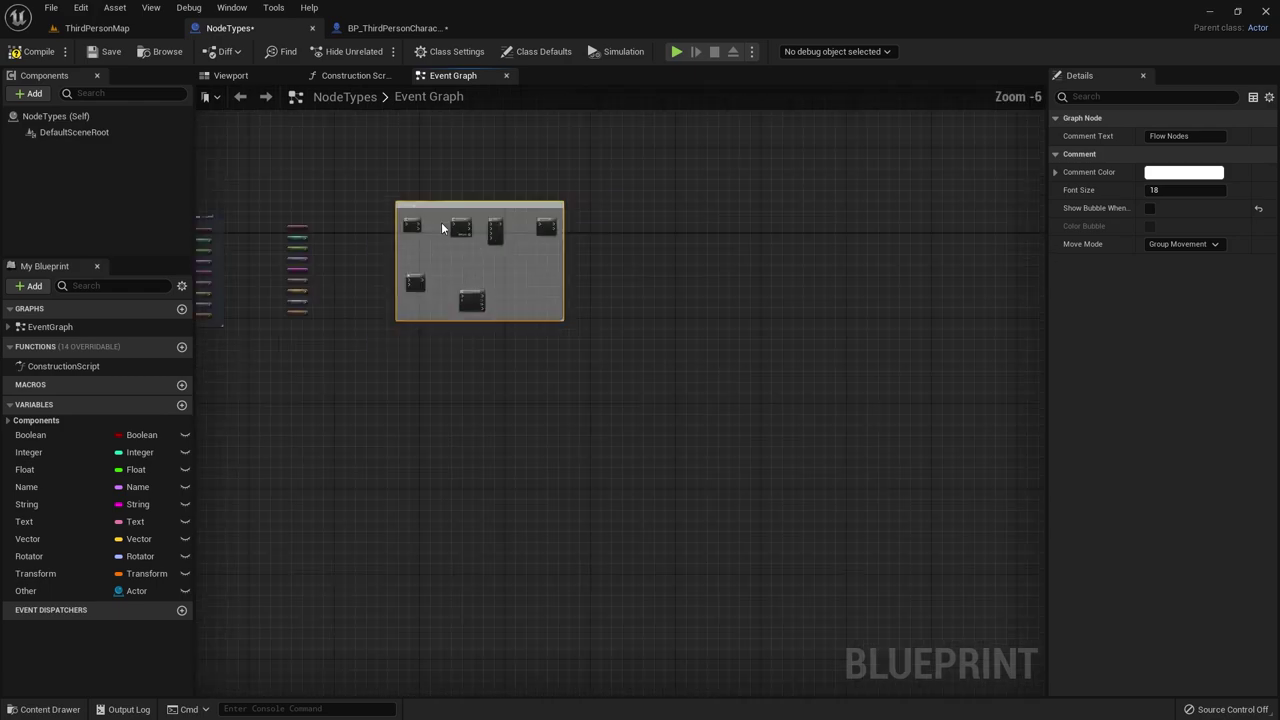
scroll(402, 260, up, 1)
scroll(385, 287, down, 2)
mouse_move(385, 287)
right_down()
mouse_move(557, 314)
mouse_move(319, 333)
right_up()
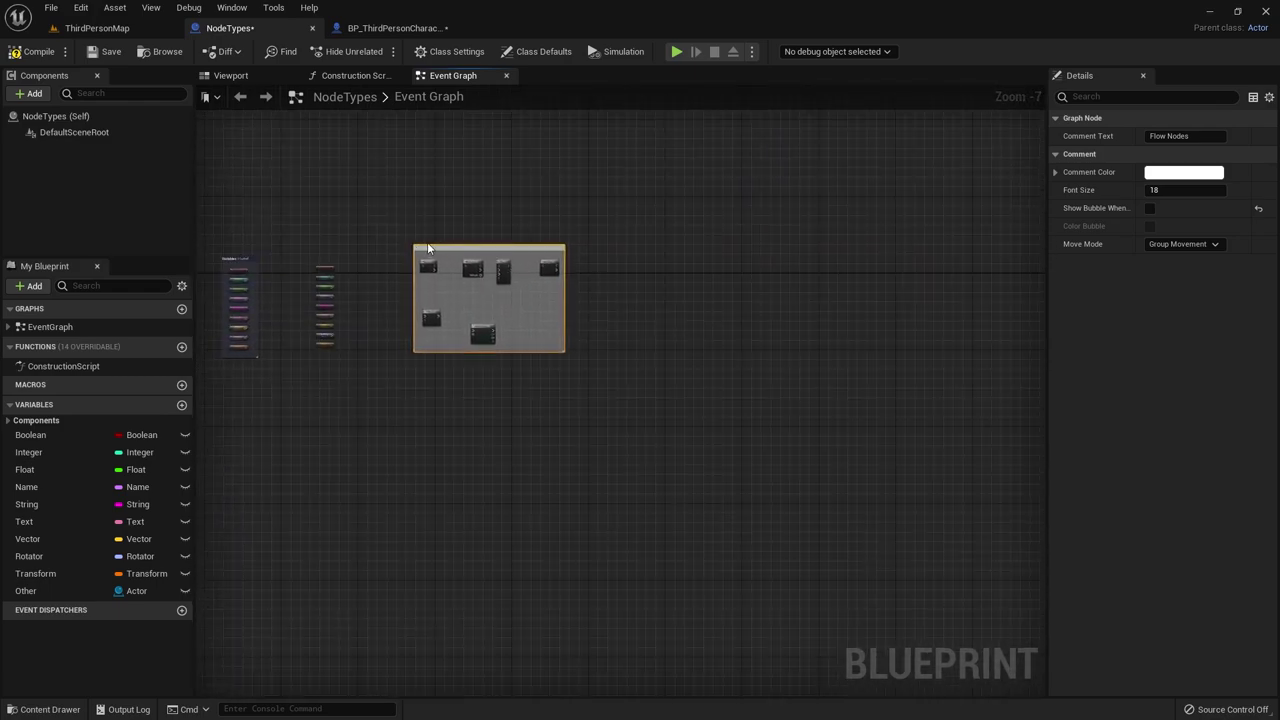
right_drag(506, 318, 692, 237)
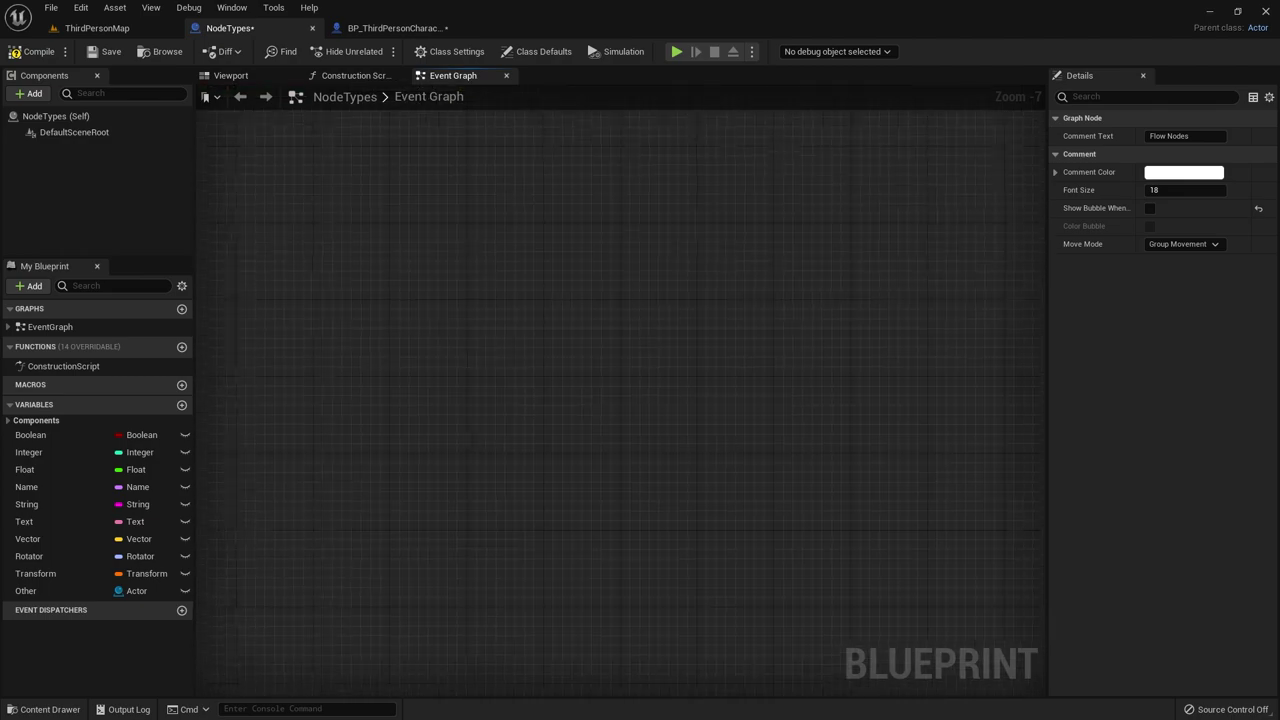
mouse_move(730, 329)
right_down()
mouse_move(429, 477)
mouse_move(769, 229)
mouse_move(573, 383)
right_up()
scroll(489, 281, up, 2)
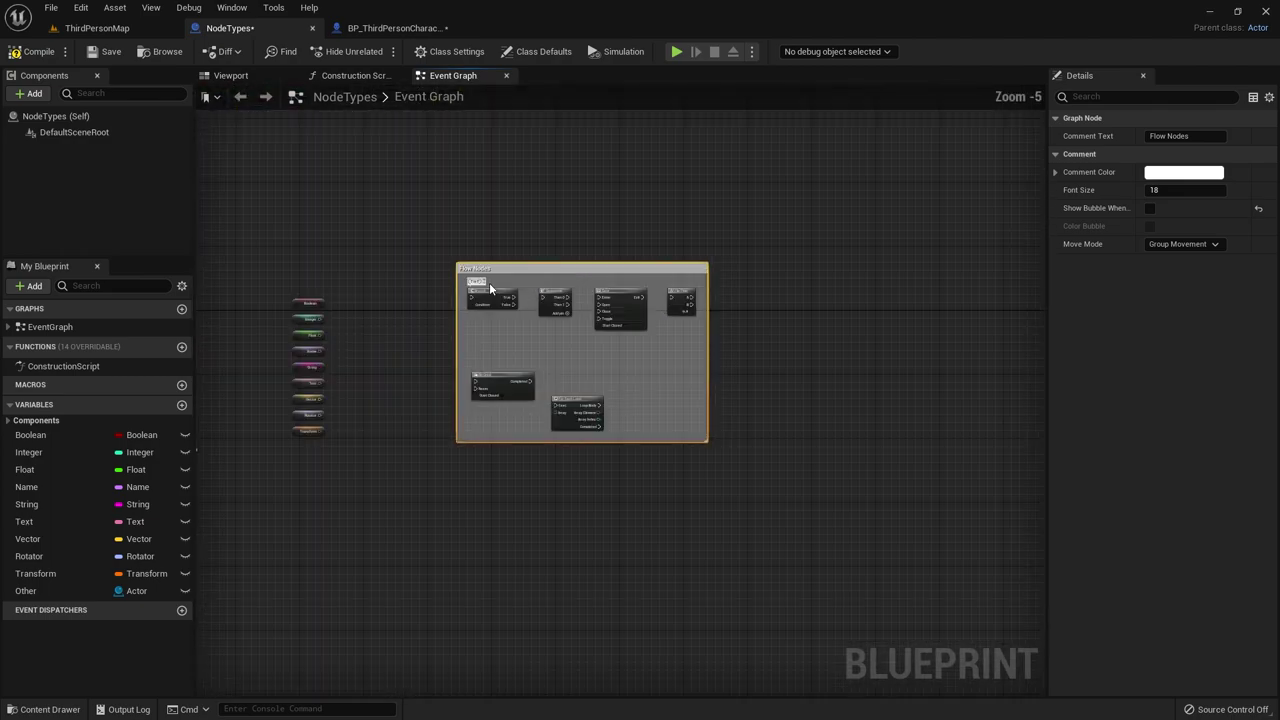
scroll(489, 281, up, 3)
scroll(458, 278, up, 2)
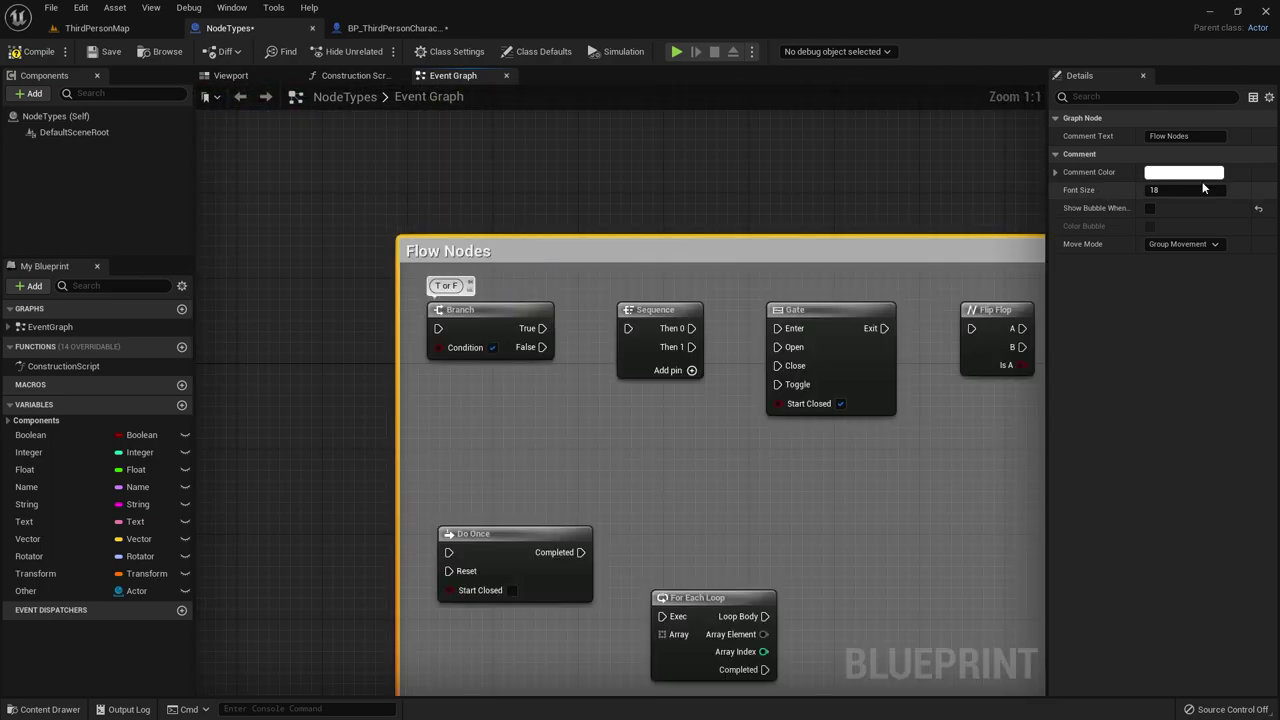
mouse_move(1202, 190)
mouse_down()
mouse_move(1240, 190)
mouse_move(1200, 190)
mouse_up()
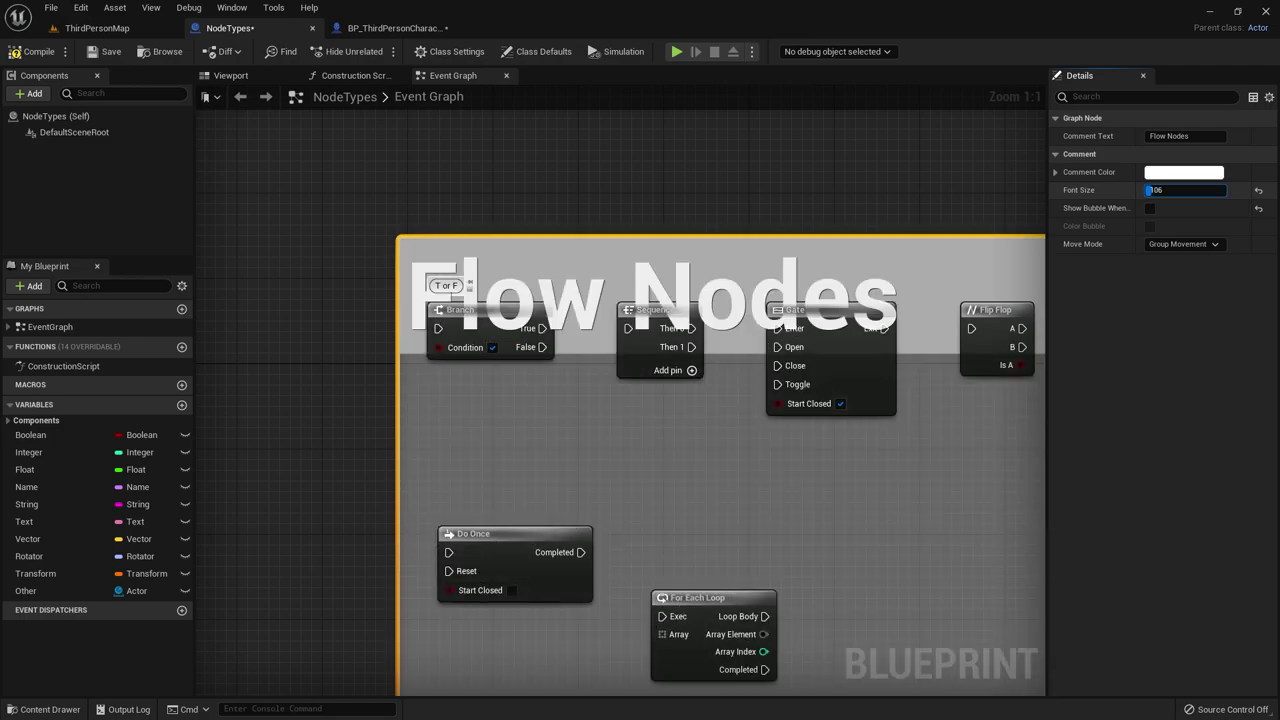
scroll(557, 548, down, 8)
click(558, 548)
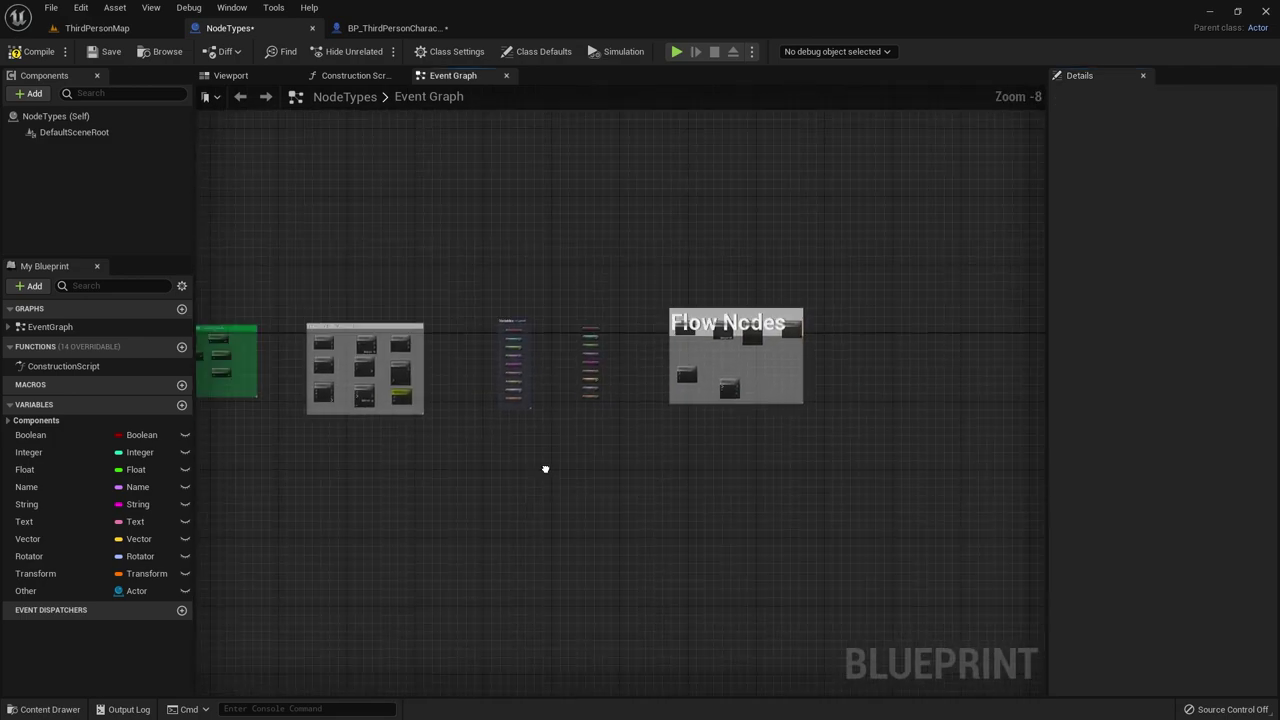
scroll(600, 450, down, 3)
right_drag(664, 432, 574, 458)
scroll(516, 323, up, 2)
right_drag(516, 323, 654, 325)
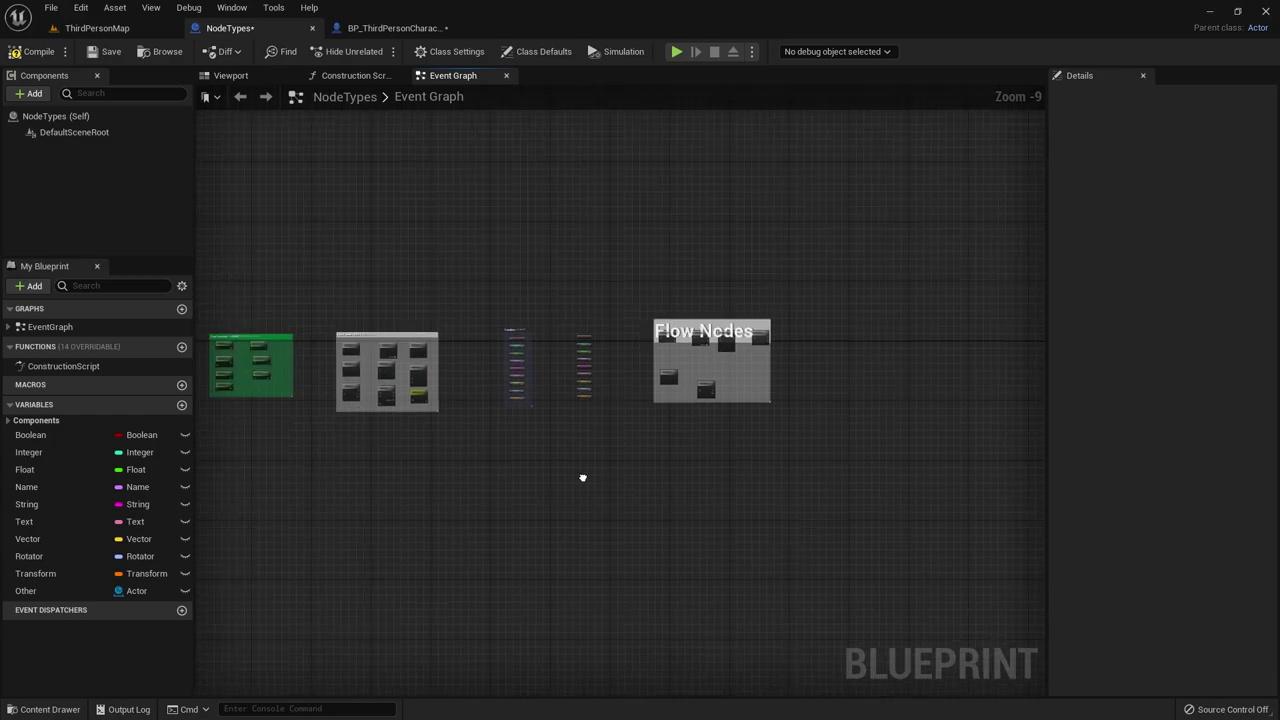
right_click(654, 325)
click(671, 327)
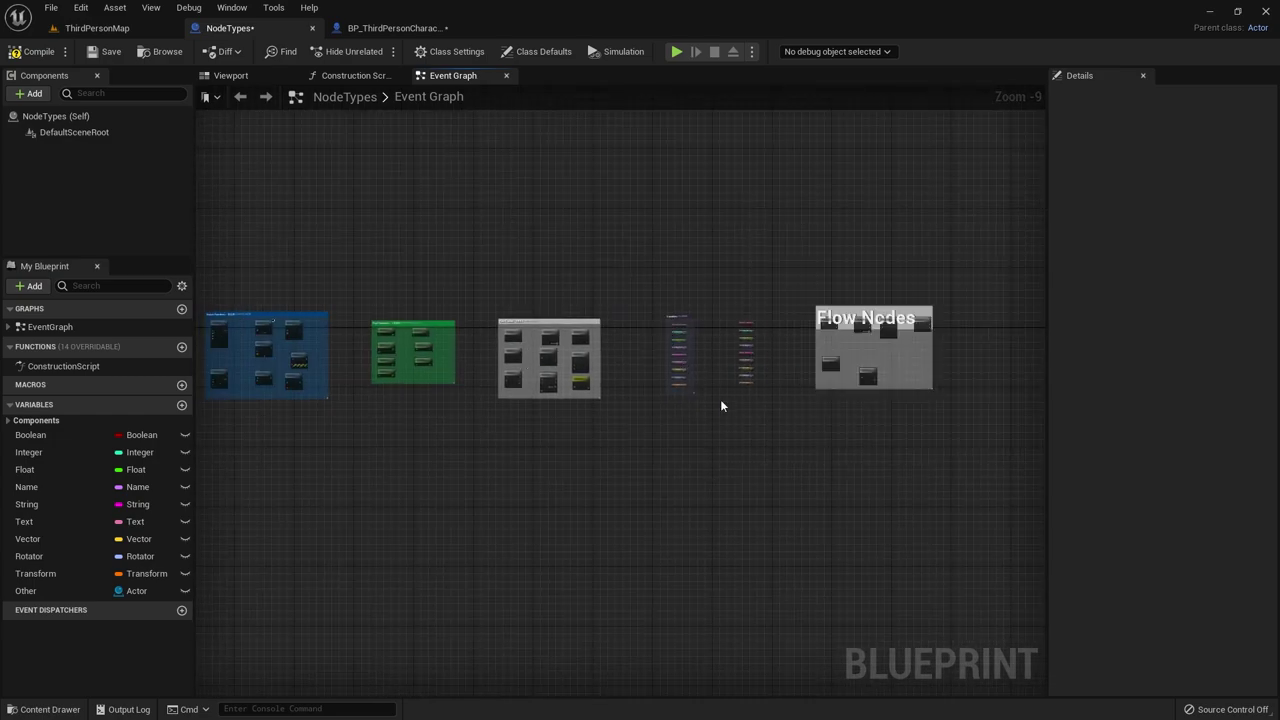
right_drag(720, 399, 494, 399)
scroll(636, 354, up, 2)
scroll(660, 392, up, 3)
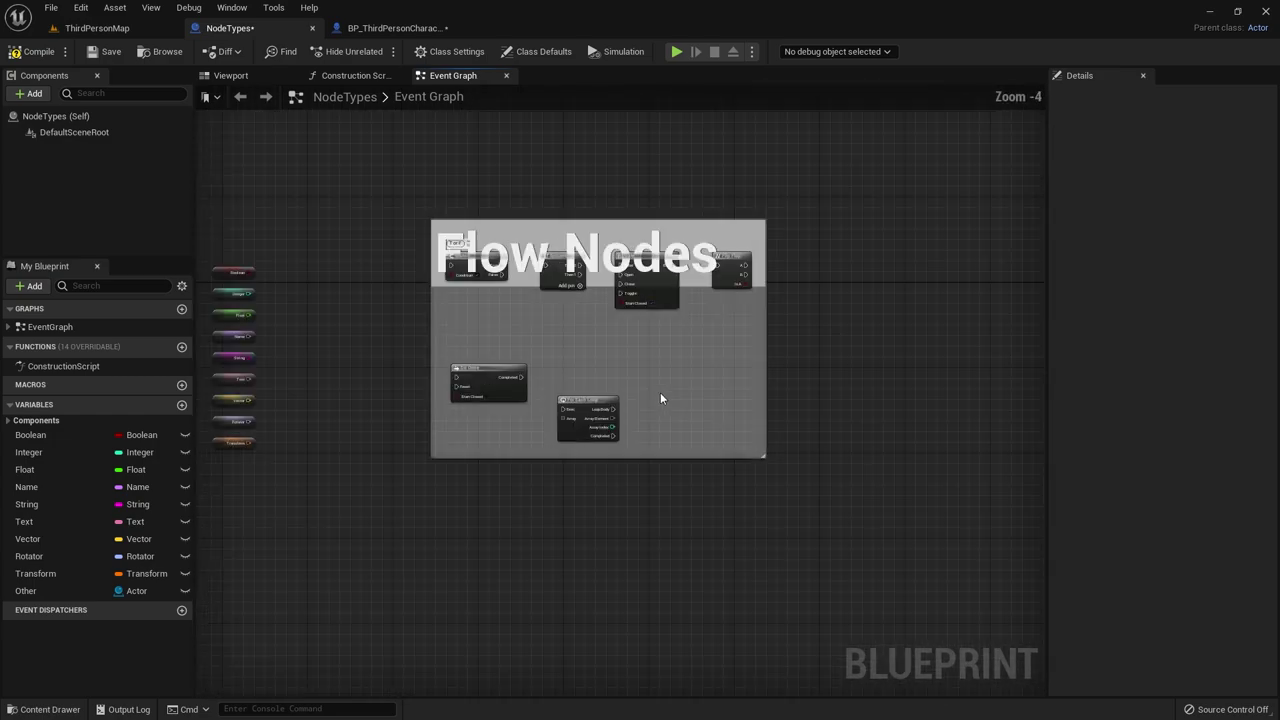
scroll(631, 376, up, 2)
mouse_move(398, 165)
mouse_down()
mouse_move(641, 282)
mouse_move(406, 205)
mouse_up()
click(424, 315)
click(424, 315)
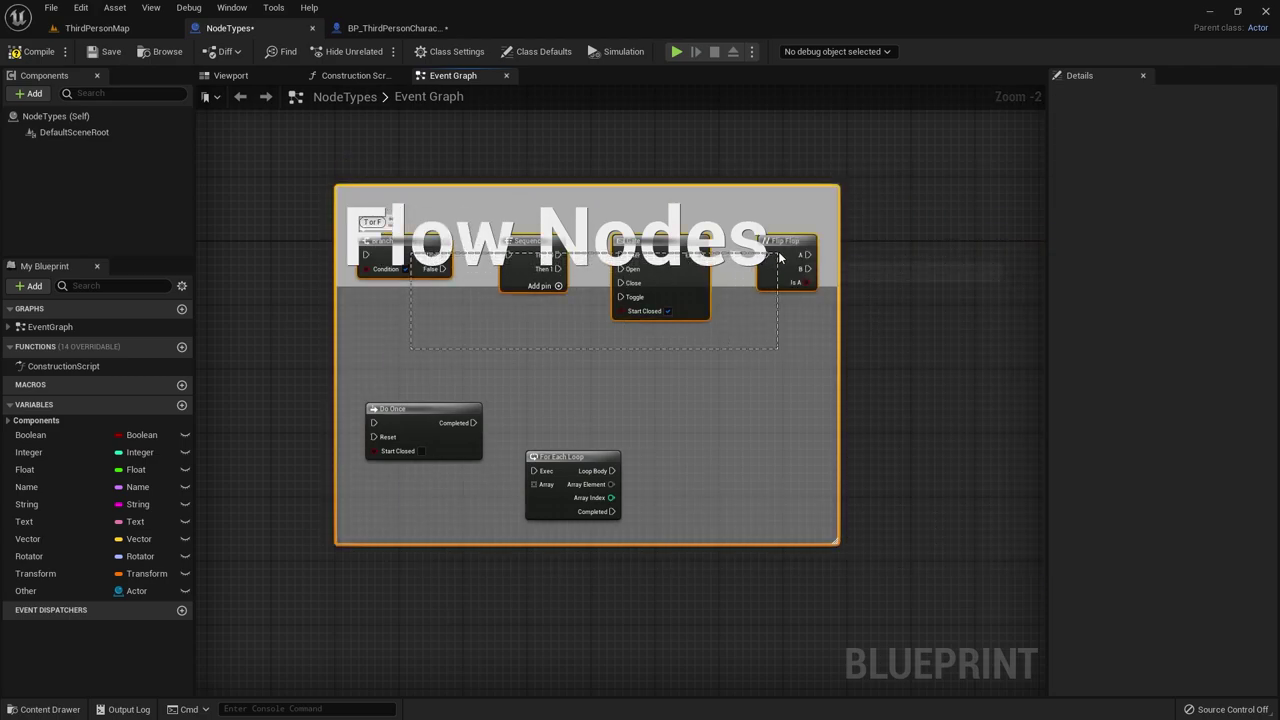
drag(675, 315, 669, 329)
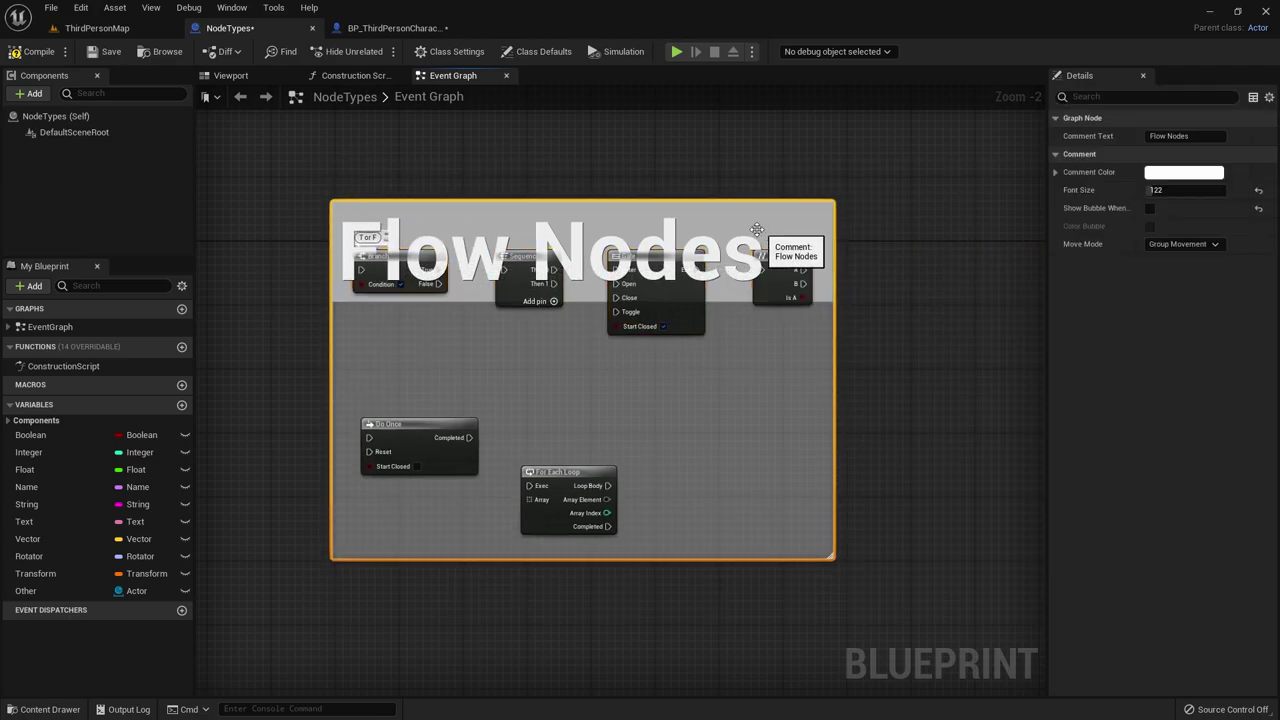
click(1259, 190)
Select the top row of flow nodes including Flip Flop and drag them lower.
drag(345, 240, 720, 320)
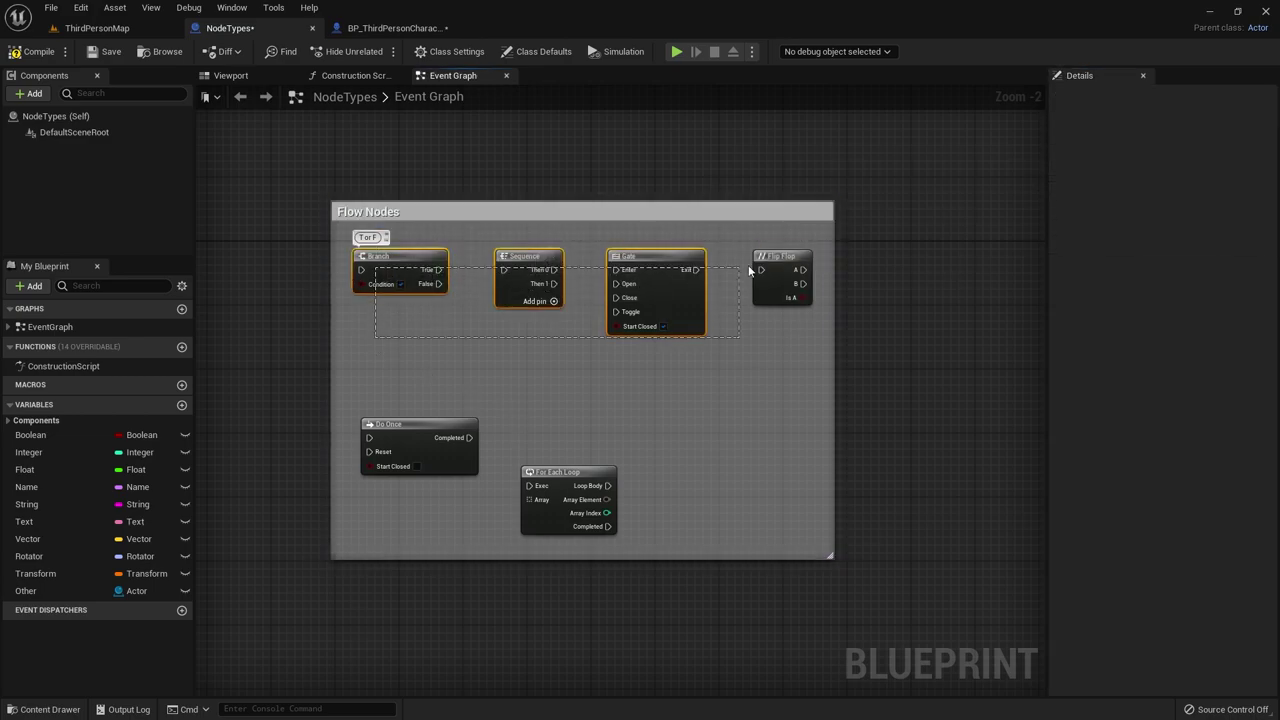
ctrl+click(781, 276)
drag(781, 276, 785, 345)
Change the Flow Nodes comment's title font size to make the heading larger.
click(528, 214)
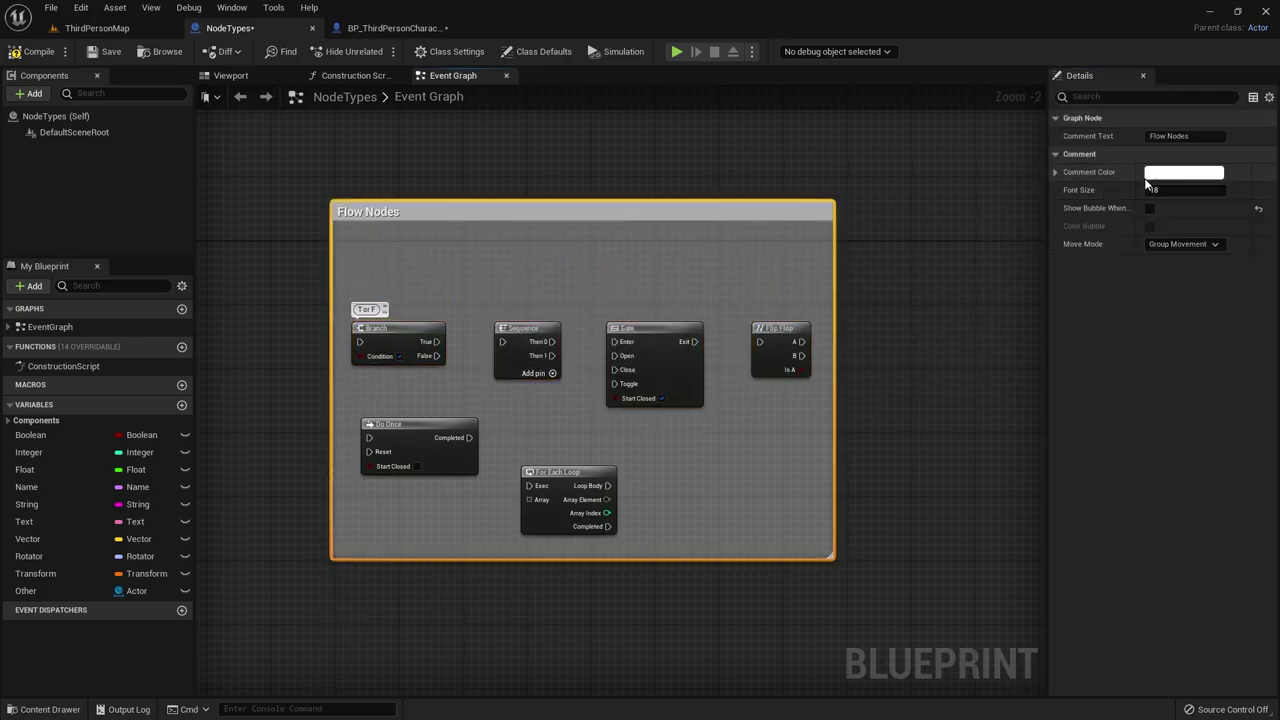
mouse_move(1164, 190)
mouse_down()
mouse_move(1230, 190)
mouse_move(1190, 190)
mouse_up()
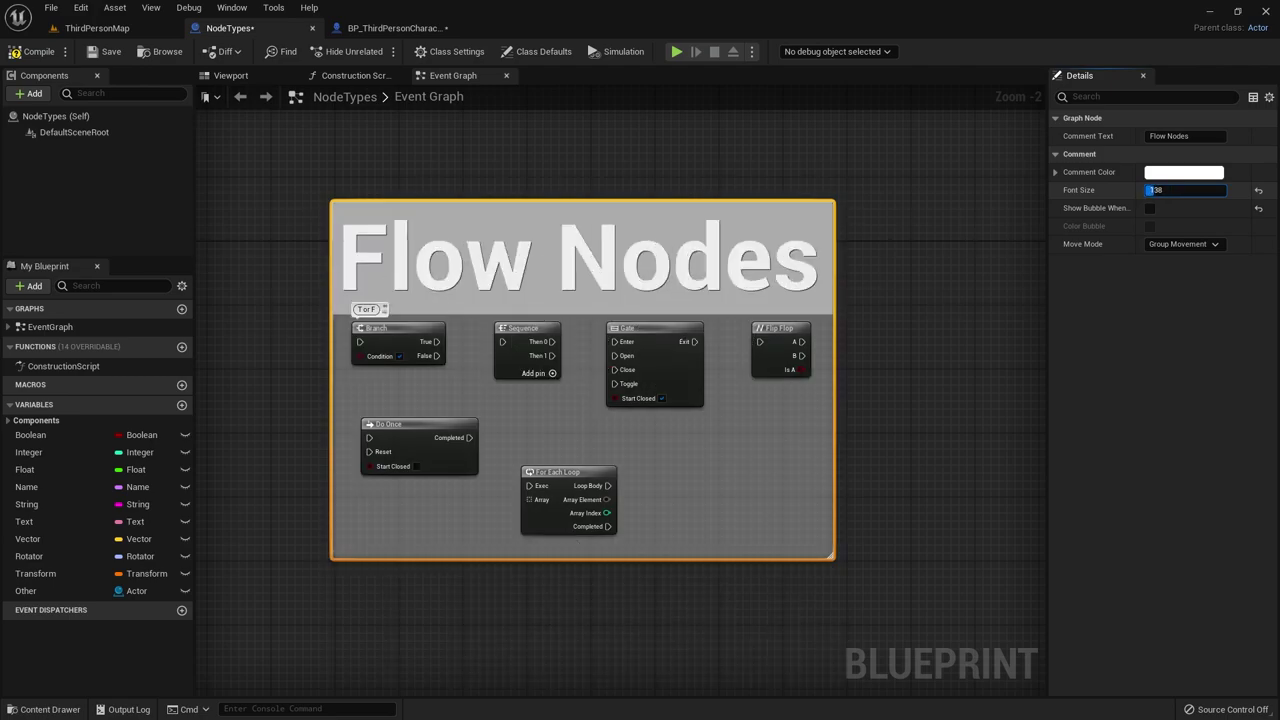
click(564, 417)
Nudge Branch, Sequence, Gate and Flip Flop down slightly within the comment box.
drag(405, 336, 405, 352)
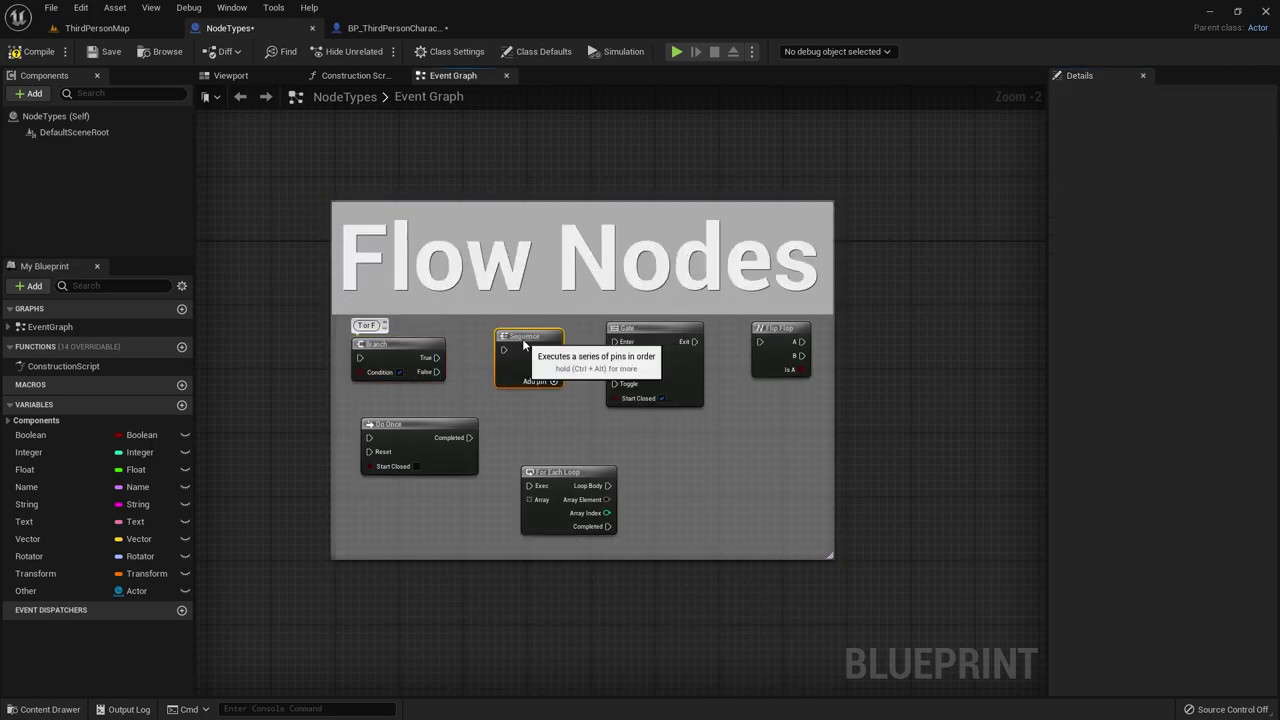
drag(522, 338, 522, 354)
drag(632, 320, 632, 336)
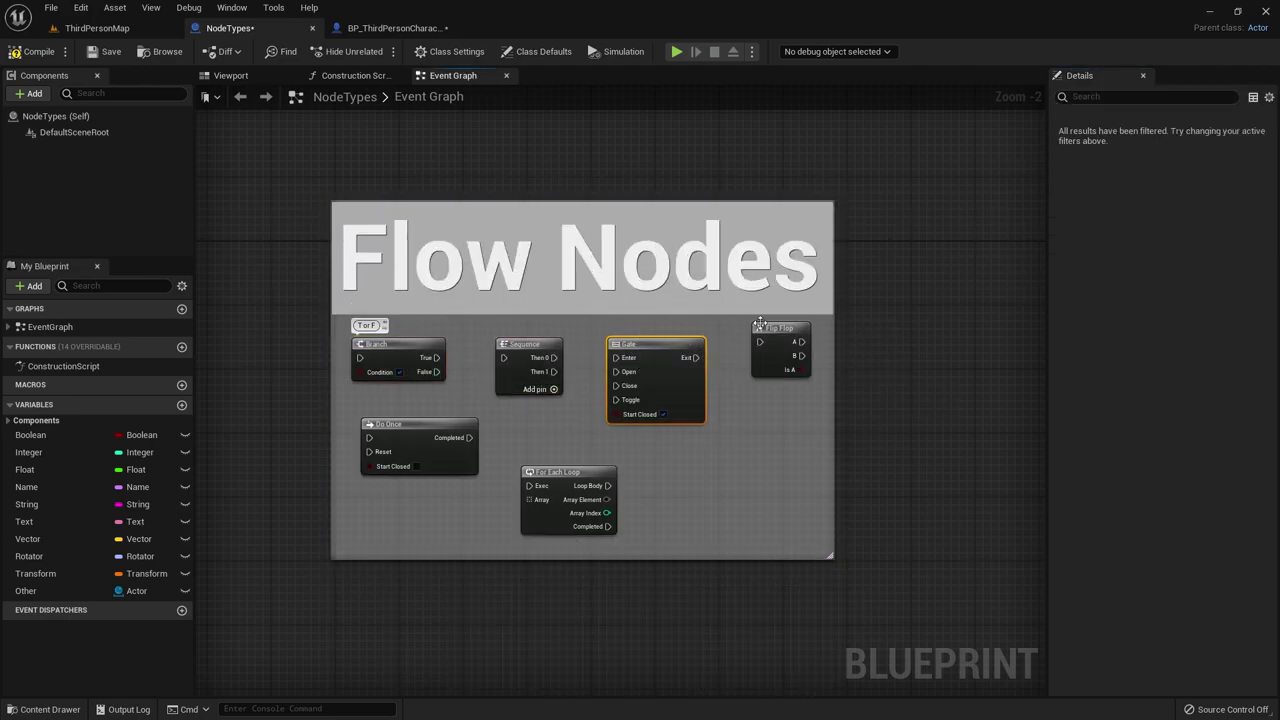
drag(765, 329, 765, 346)
click(527, 341)
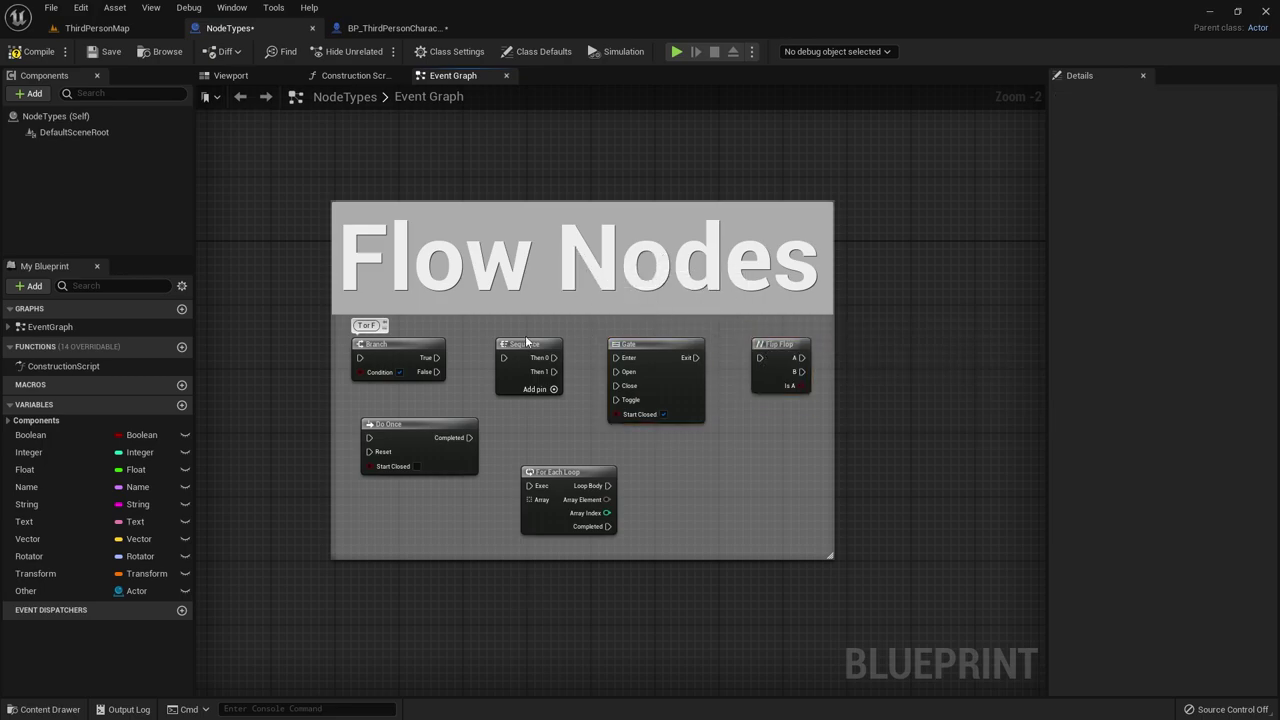
Survey the other comment groups across the graph, then recentre on Flow Nodes.
scroll(538, 402, up, 2)
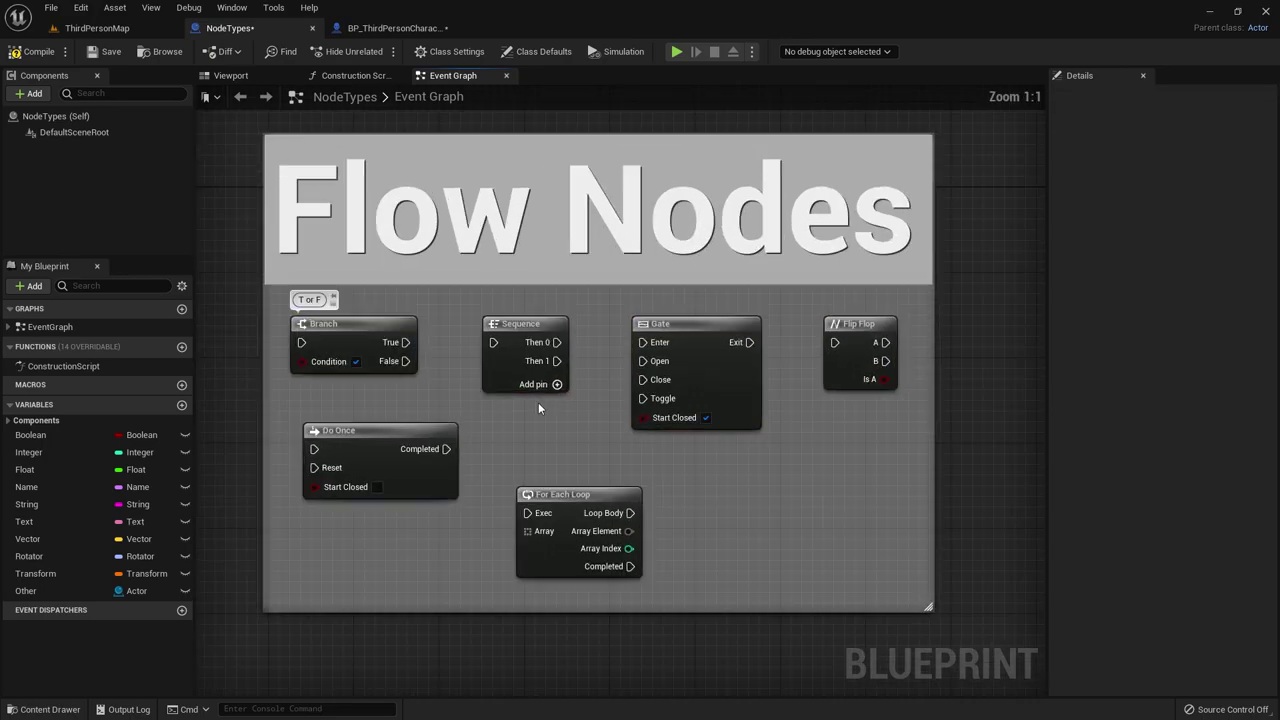
scroll(538, 402, down, 1)
scroll(624, 386, down, 4)
right_drag(569, 417, 634, 423)
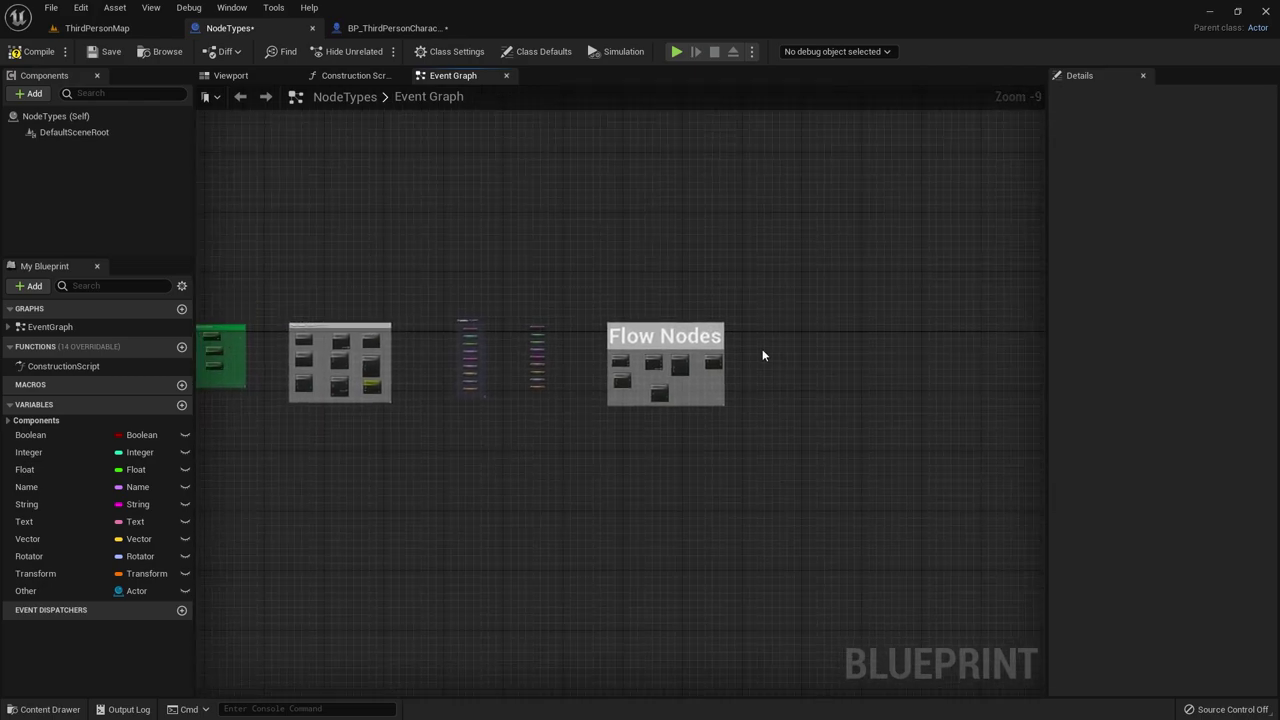
scroll(780, 358, up, 2)
scroll(646, 366, down, 5)
right_drag(471, 374, 423, 409)
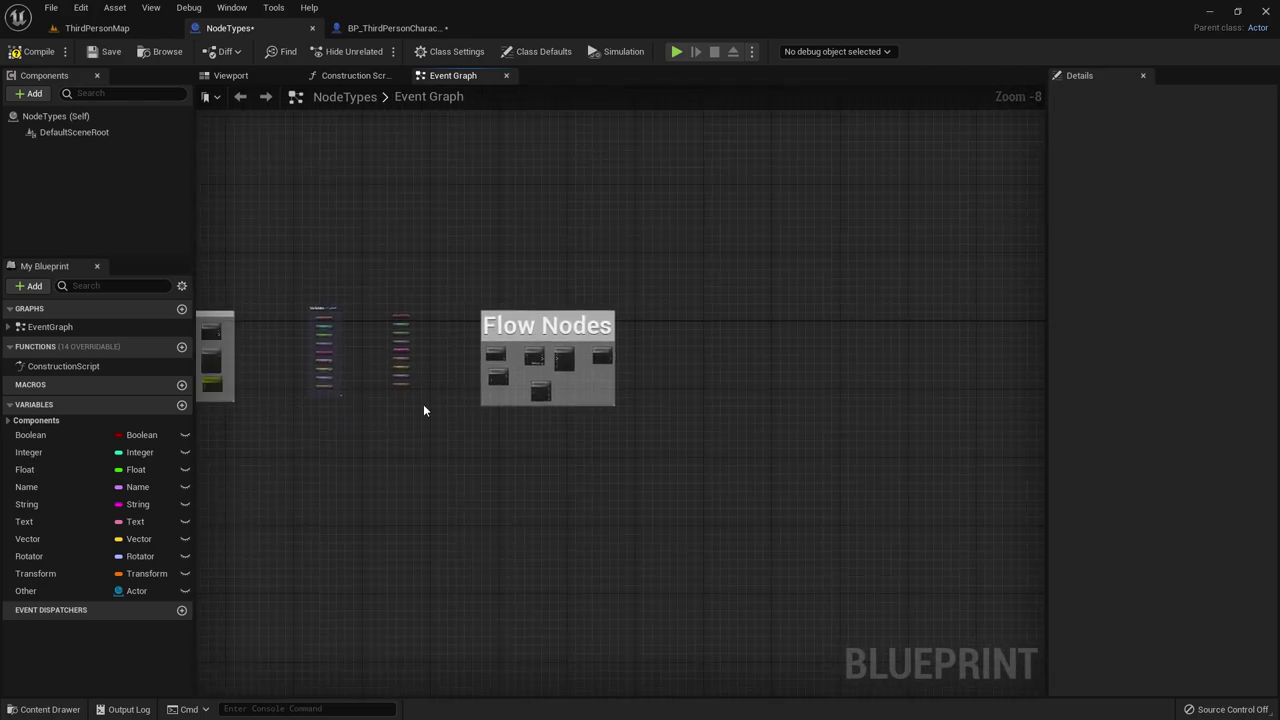
scroll(568, 337, up, 6)
right_drag(583, 485, 642, 453)
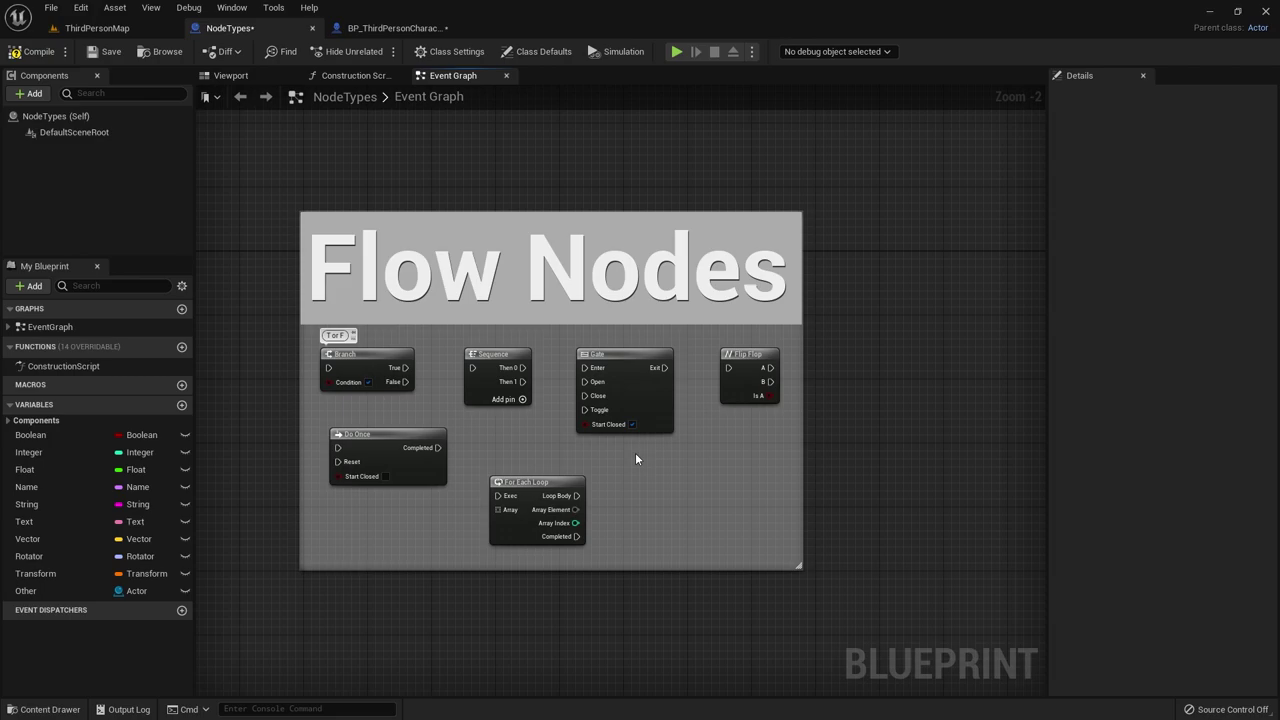
Select the Flow Nodes comment to review its settings against the other groups.
click(490, 288)
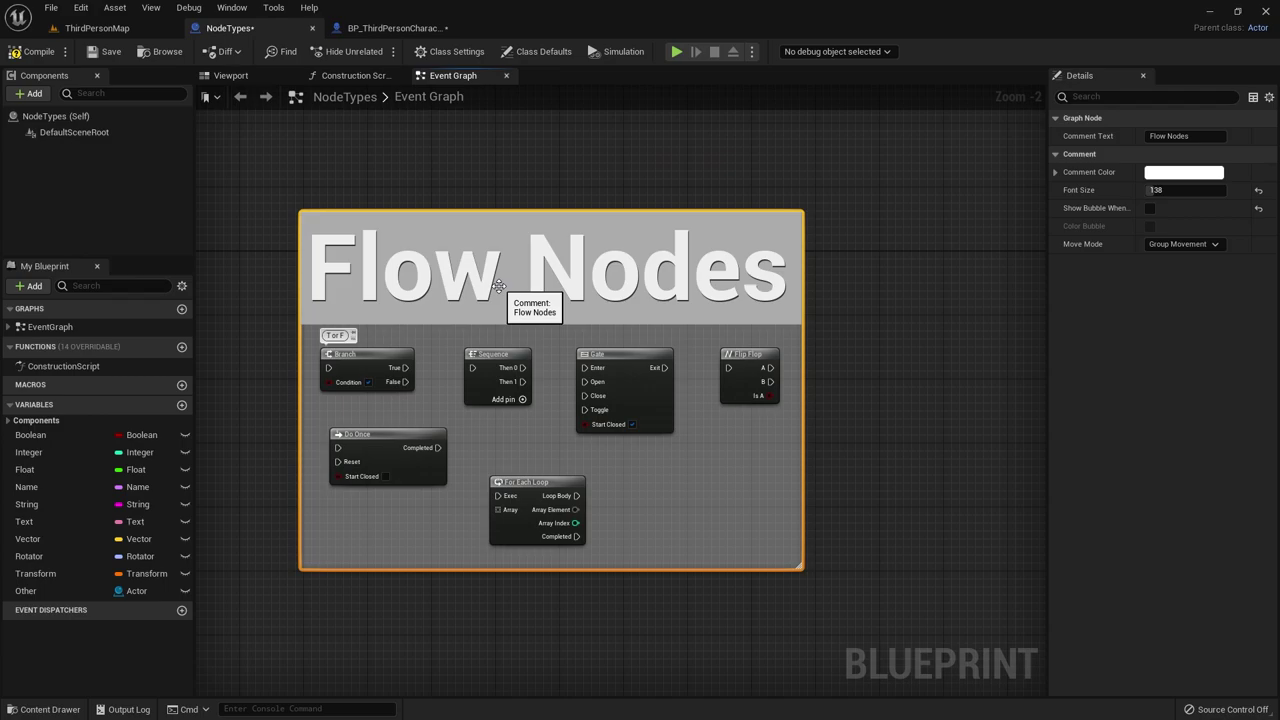
scroll(498, 287, down, 1)
scroll(709, 429, down, 3)
mouse_move(709, 429)
right_down()
mouse_move(851, 198)
mouse_move(490, 410)
right_up()
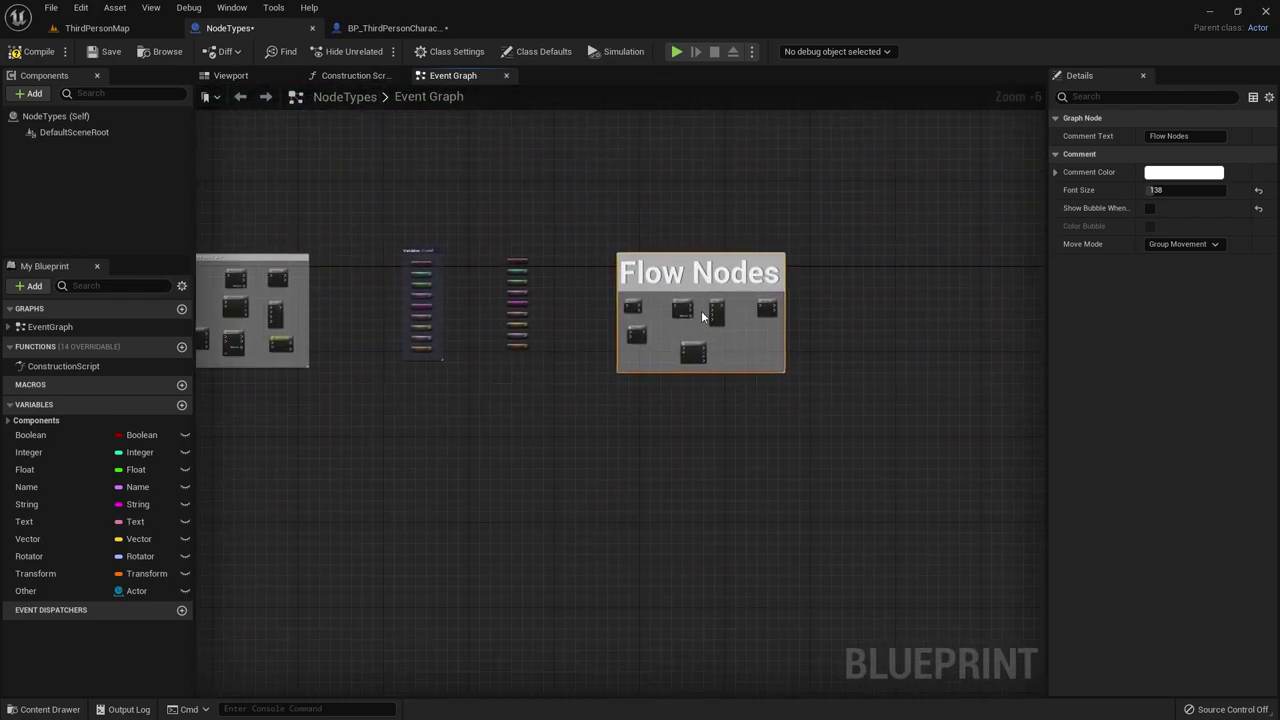
scroll(702, 312, up, 3)
right_drag(774, 334, 640, 366)
scroll(511, 370, up, 1)
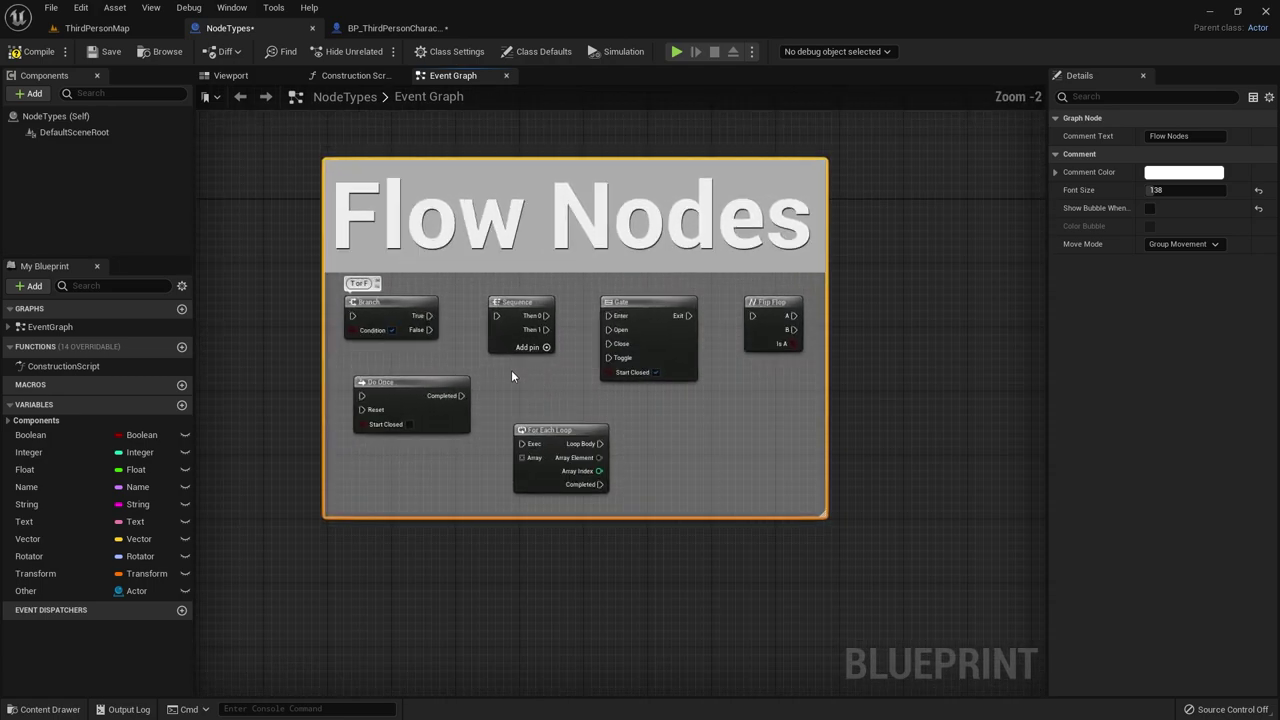
Set the comment title size to 18 and raise Branch, Sequence, Gate and Flip Flop with the comment.
click(1258, 190)
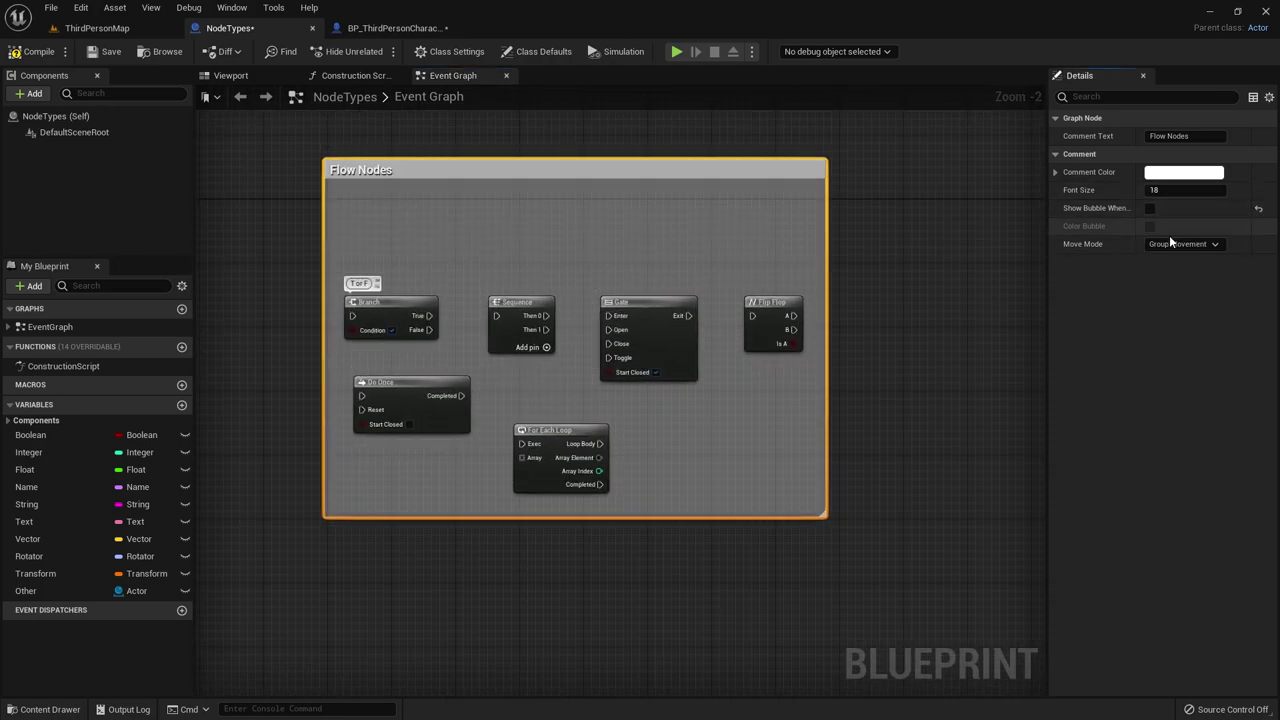
drag(420, 263, 754, 361)
drag(767, 304, 775, 232)
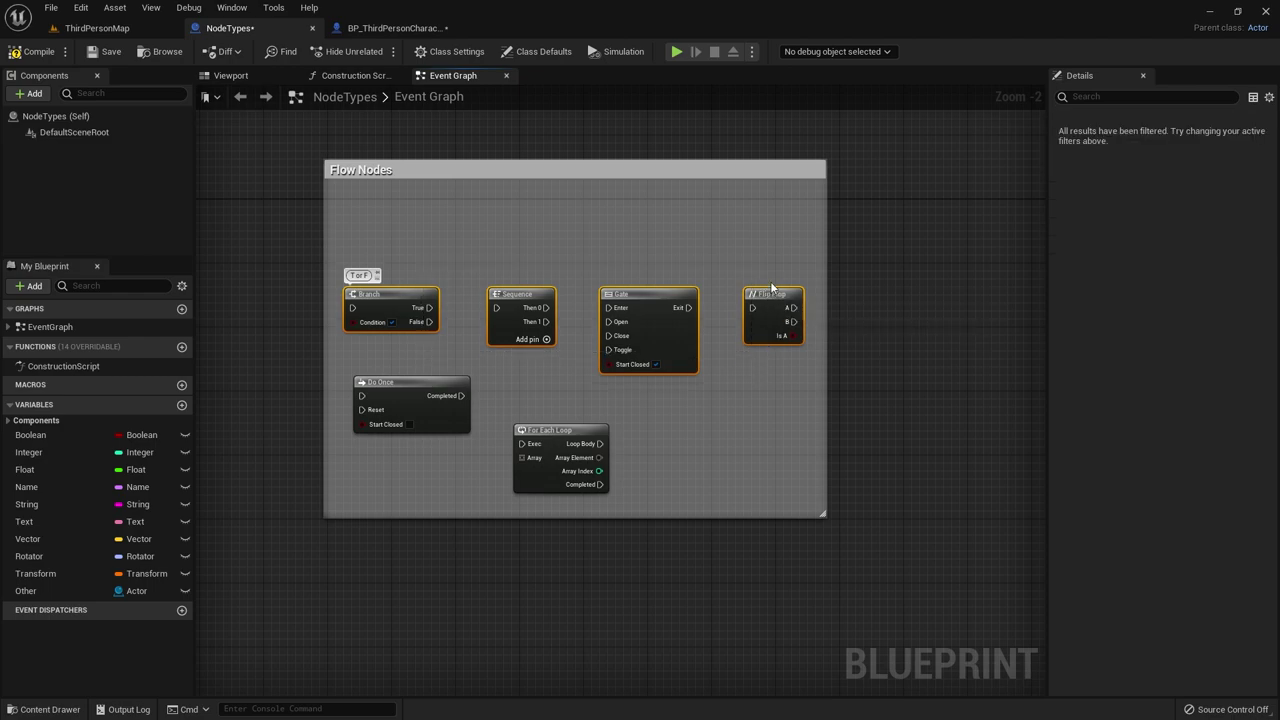
drag(612, 172, 600, 140)
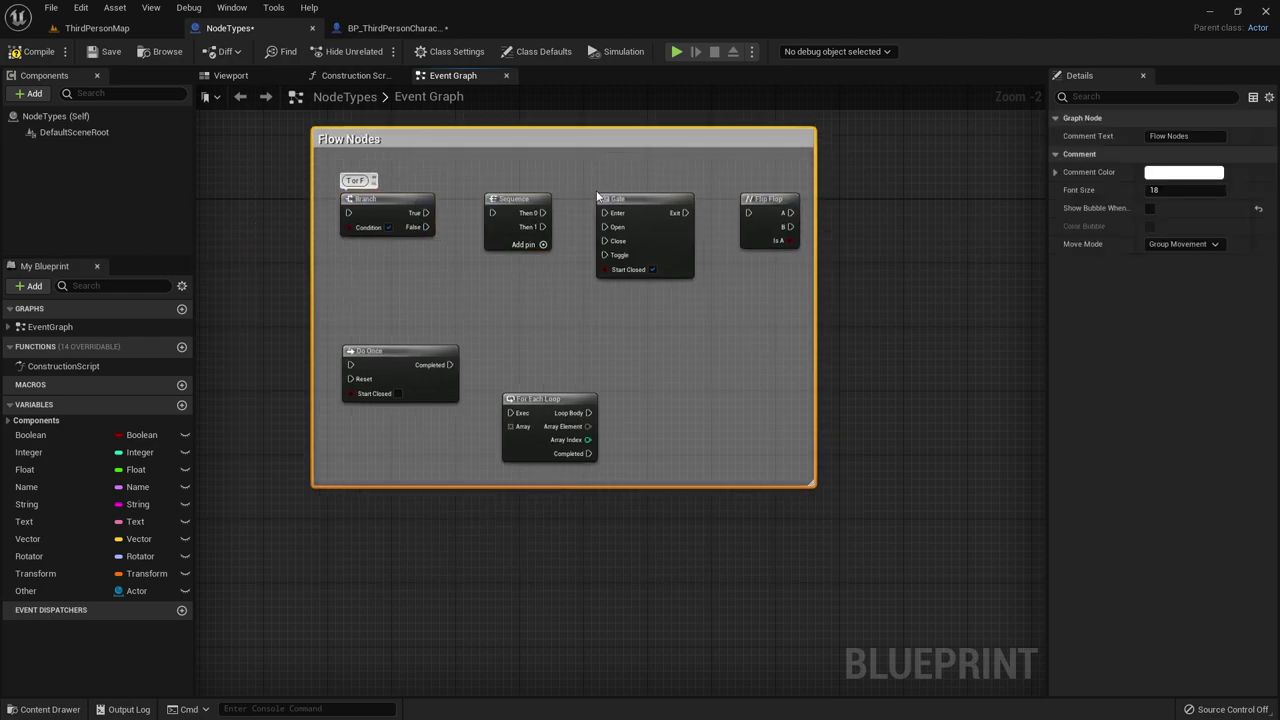
Place For Each Loop beside Do Once, wire Completed into its Exec, and select both nodes.
drag(538, 397, 531, 347)
drag(450, 364, 507, 365)
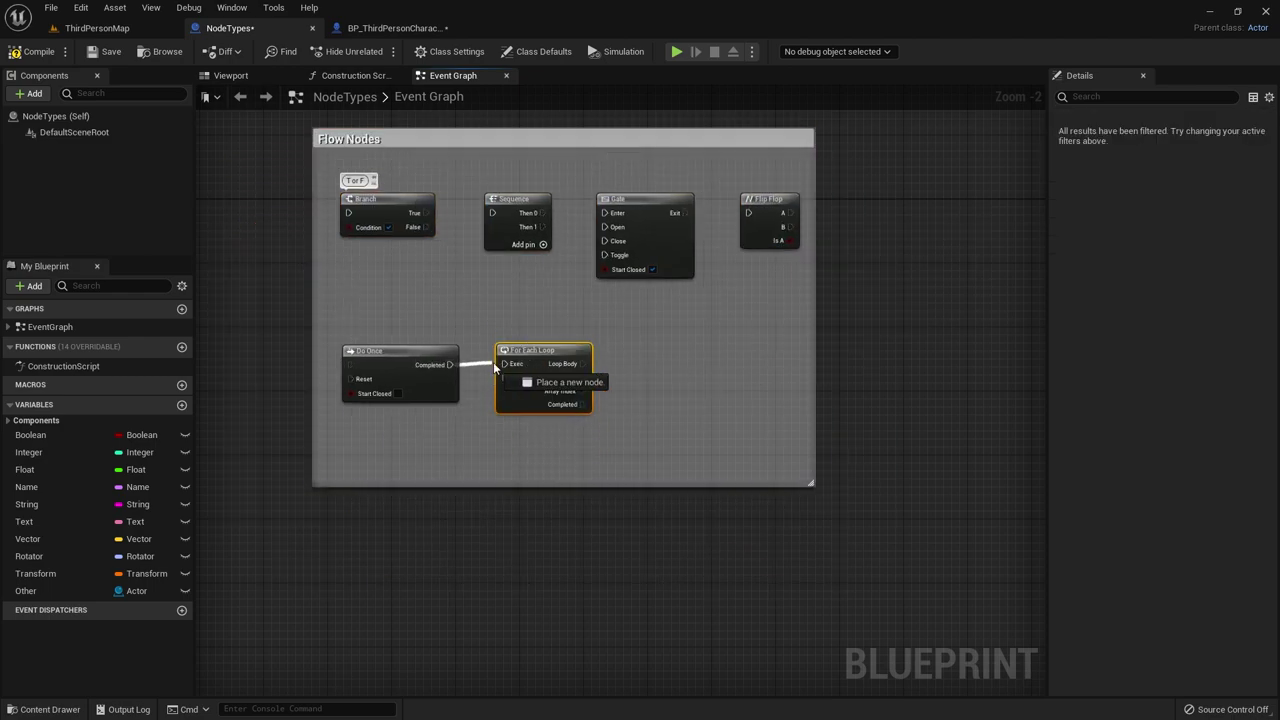
drag(410, 328, 566, 360)
drag(488, 326, 589, 414)
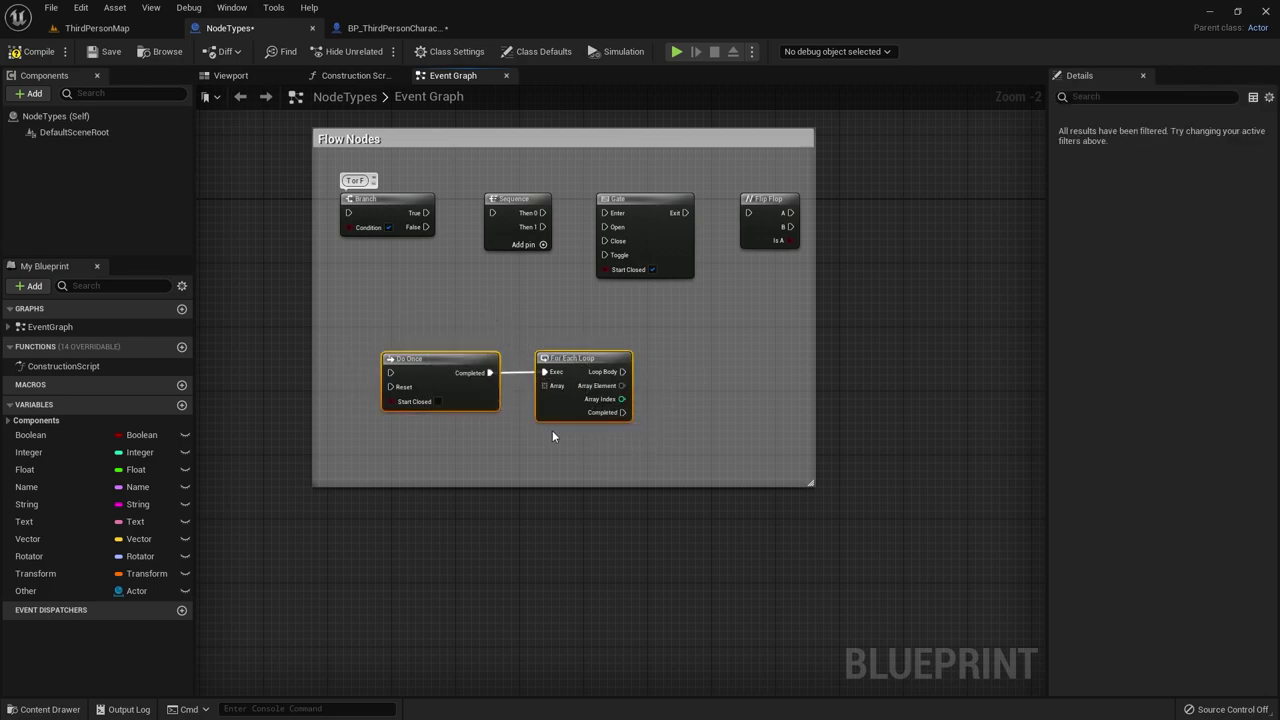
Wrap Do Once and For Each Loop in a comment titled 'Do once', then nudge Flow Nodes down.
key(c)
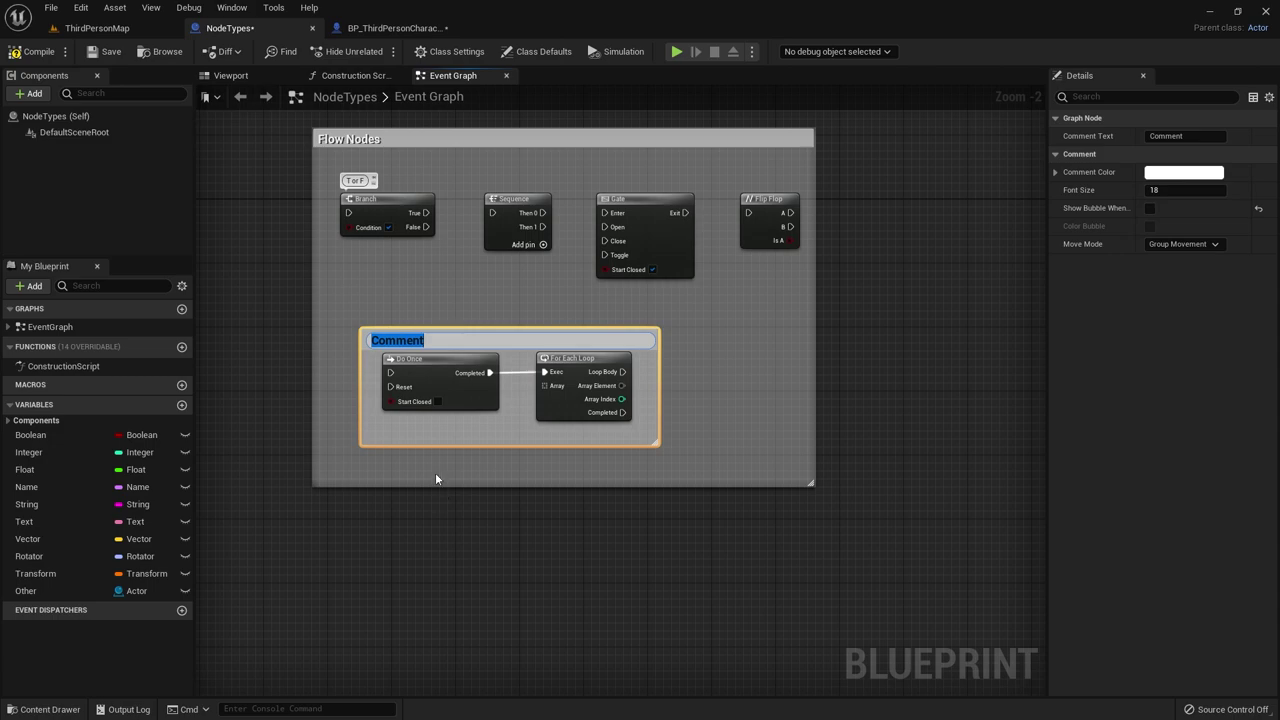
text(Do)
text( once)
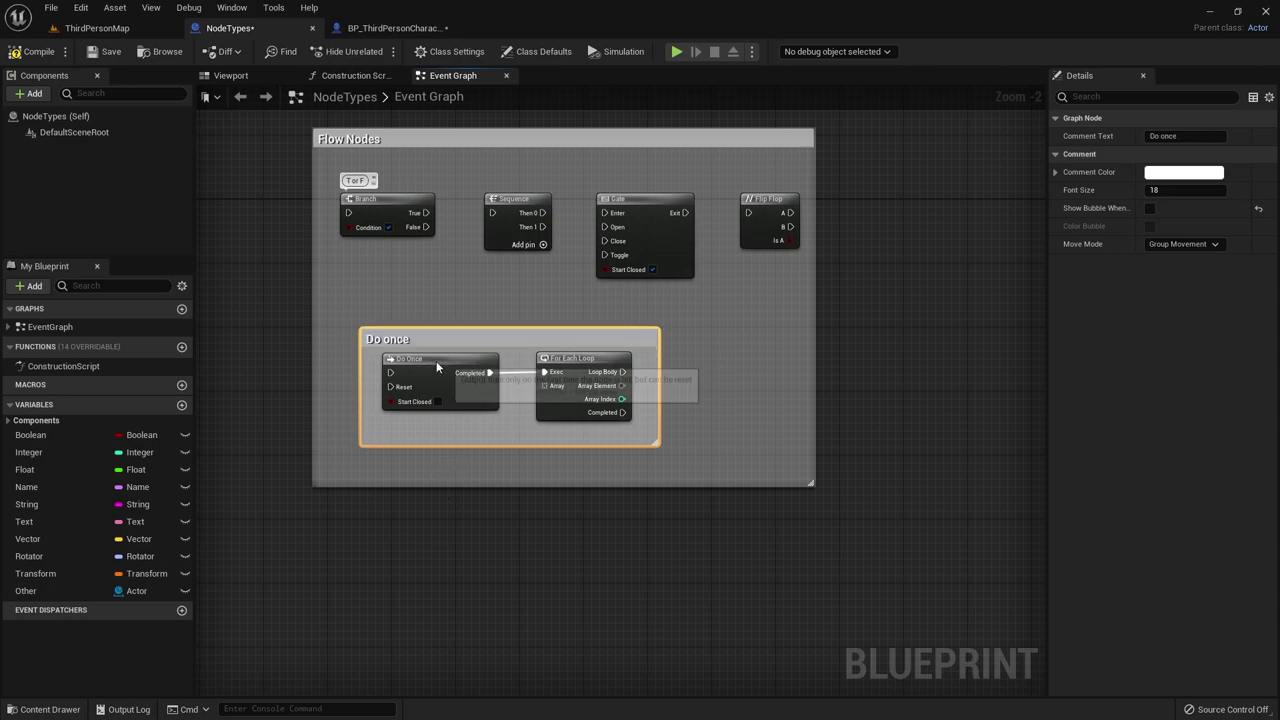
click(346, 308)
mouse_move(595, 140)
mouse_down()
mouse_move(561, 198)
mouse_move(589, 164)
mouse_up()
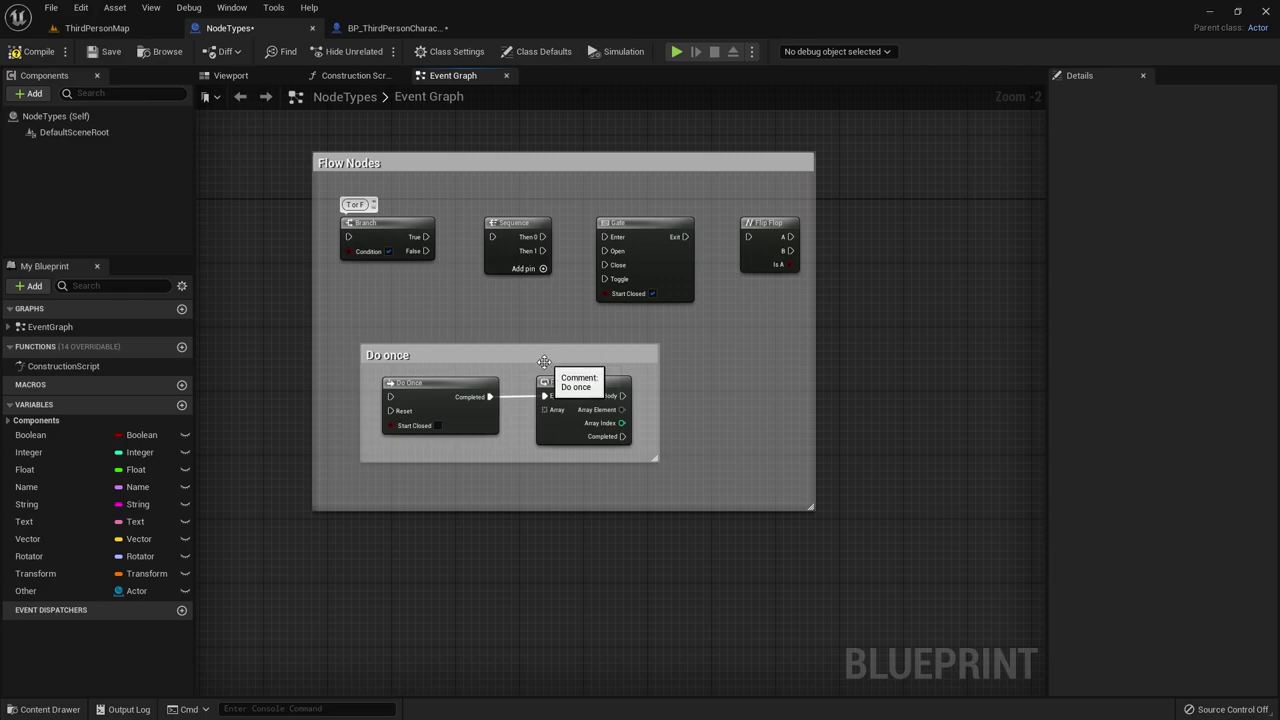
Check the Flow Nodes comment's Move Mode options and drag the group with its nodes.
click(495, 354)
click(482, 190)
click(484, 188)
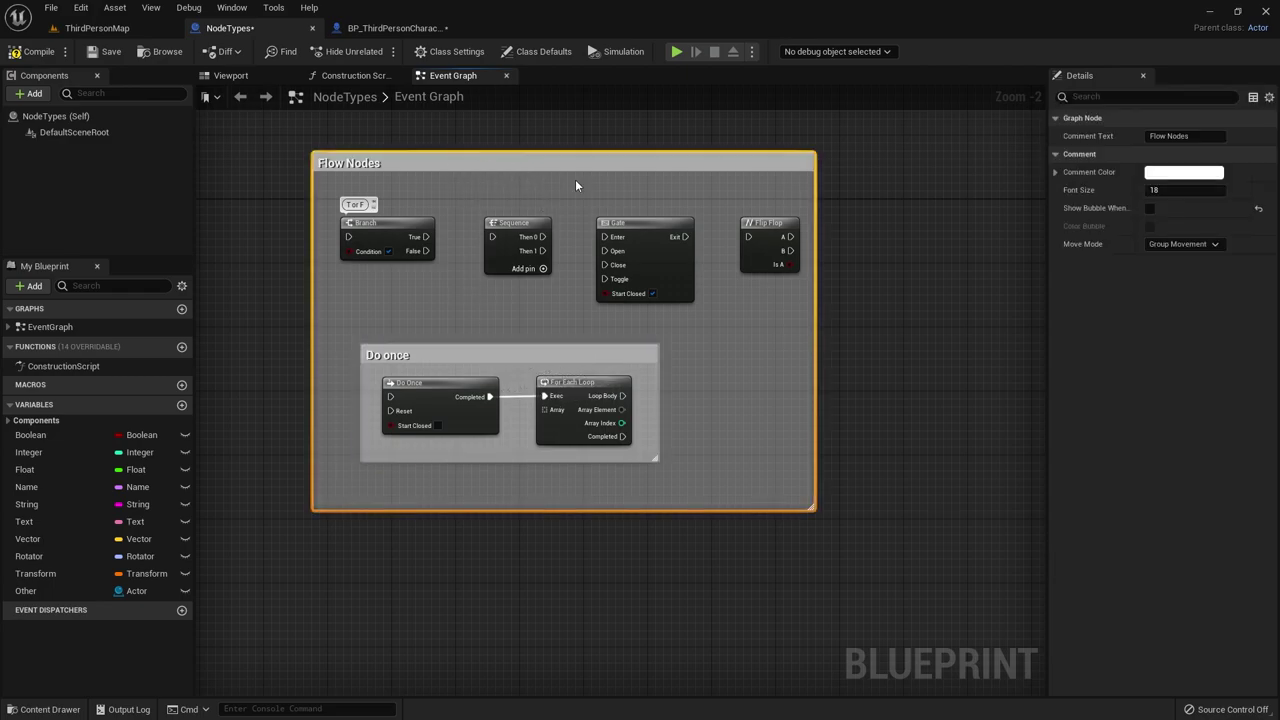
click(1179, 245)
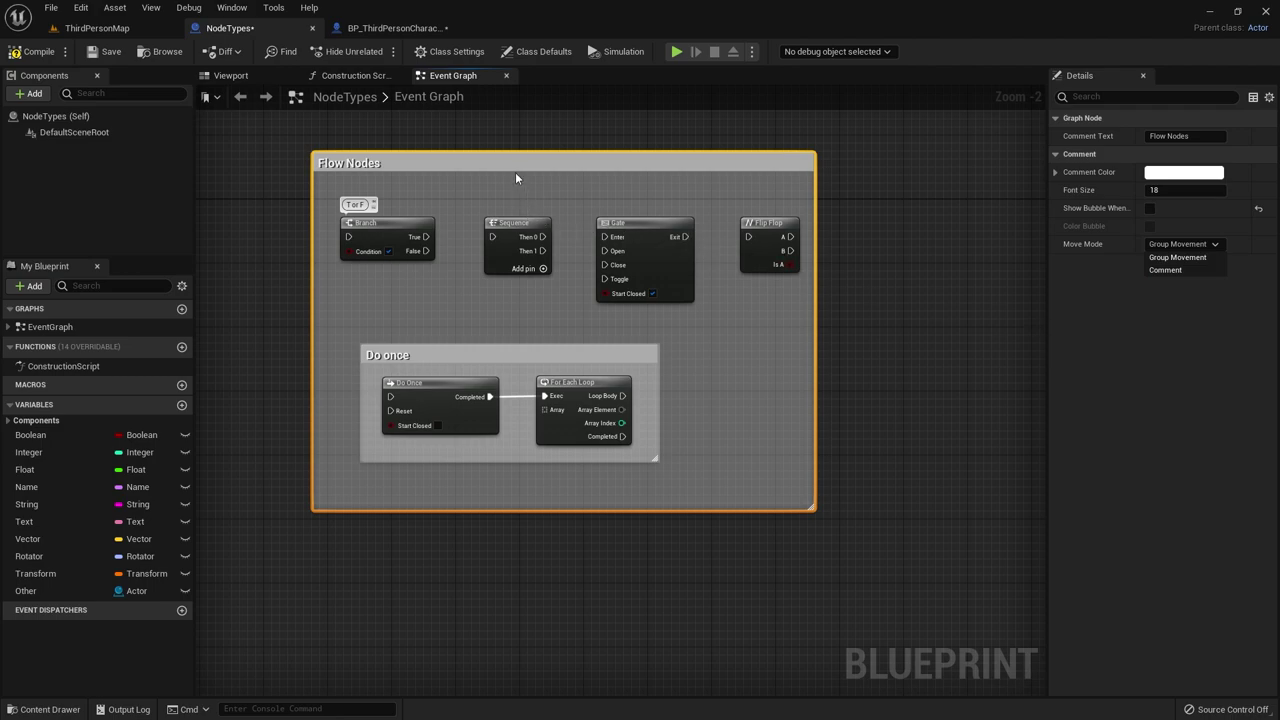
click(516, 178)
drag(657, 180, 617, 157)
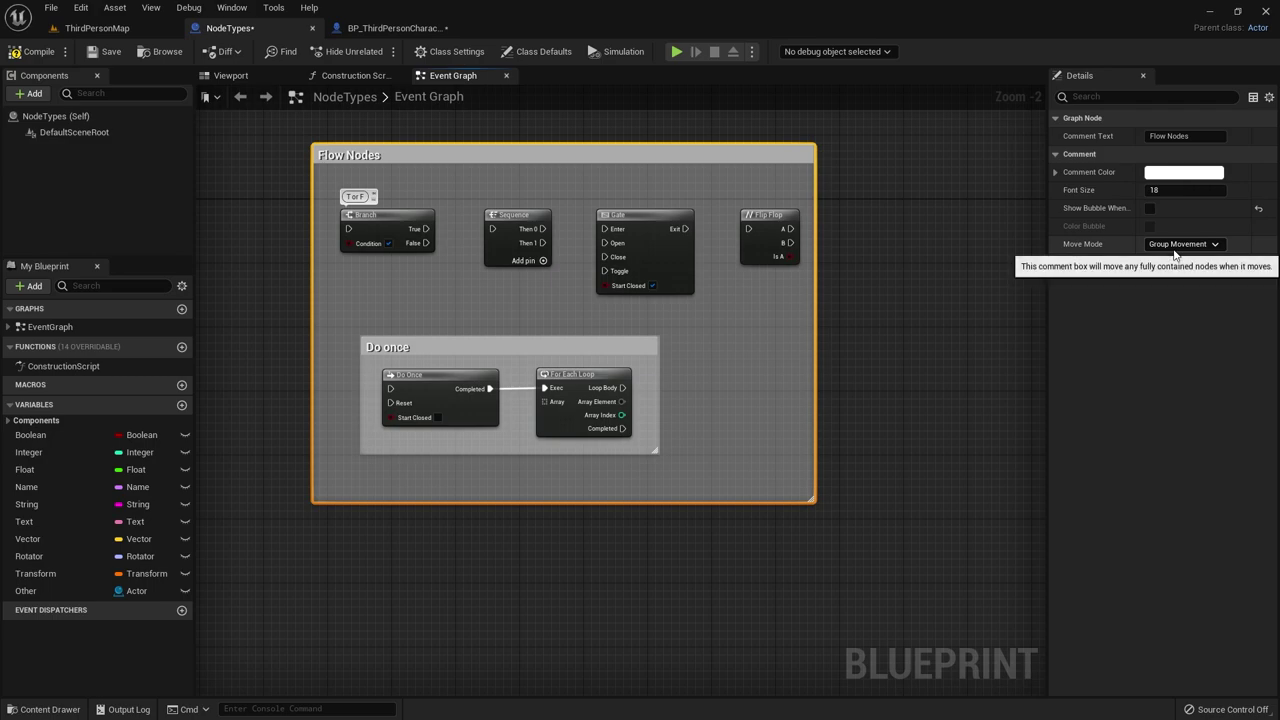
Test Comment move mode, then restore Group Movement and reposition Flow Nodes with its nodes.
click(1183, 244)
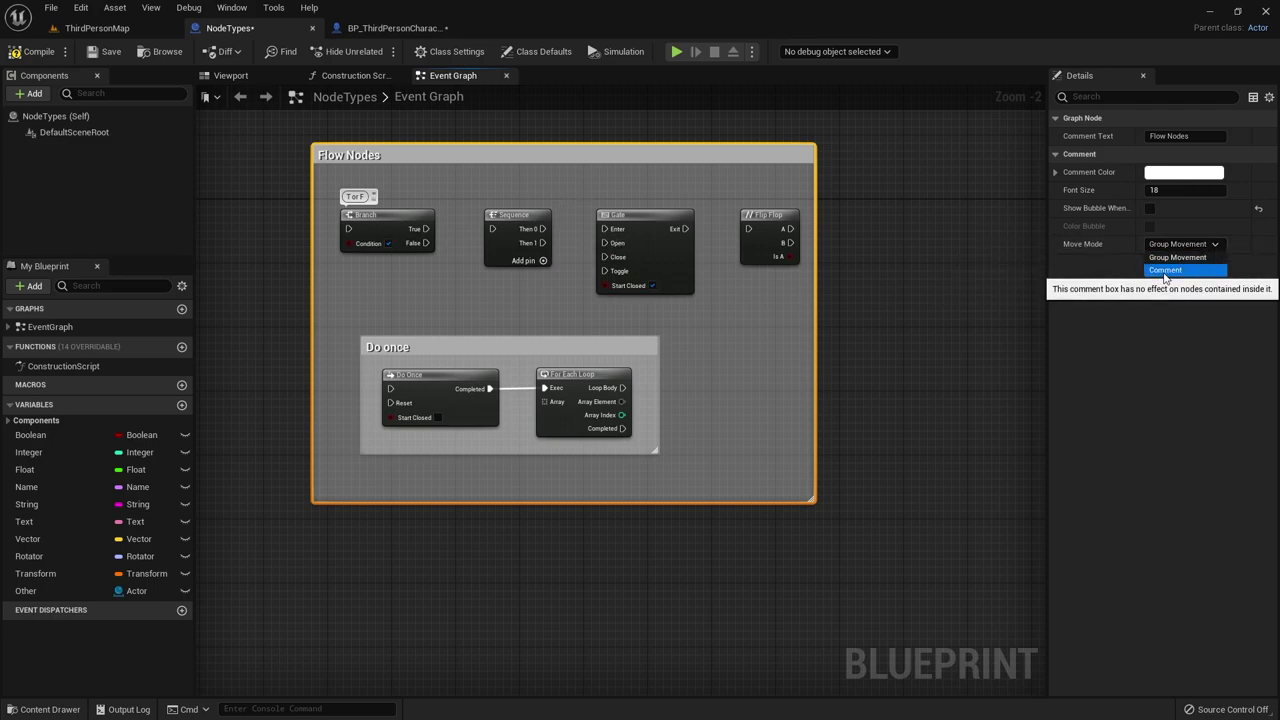
click(1165, 270)
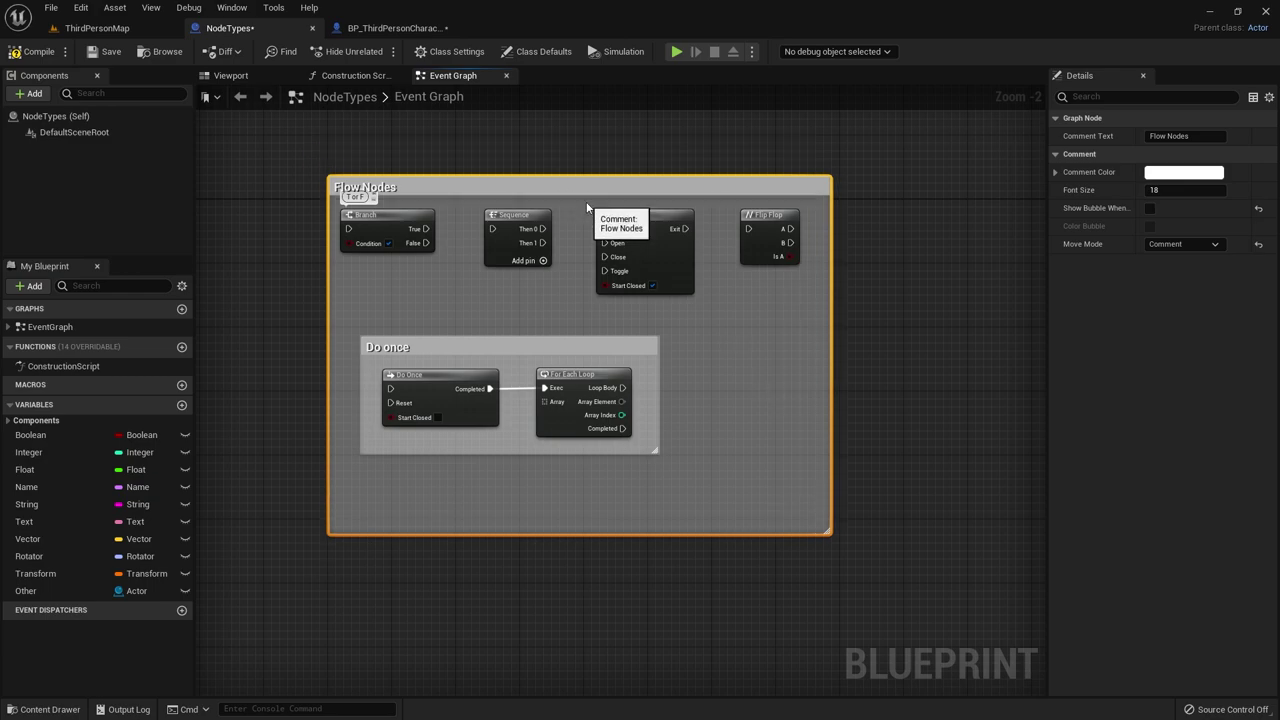
mouse_move(557, 155)
mouse_down()
mouse_move(805, 210)
mouse_move(566, 191)
mouse_up()
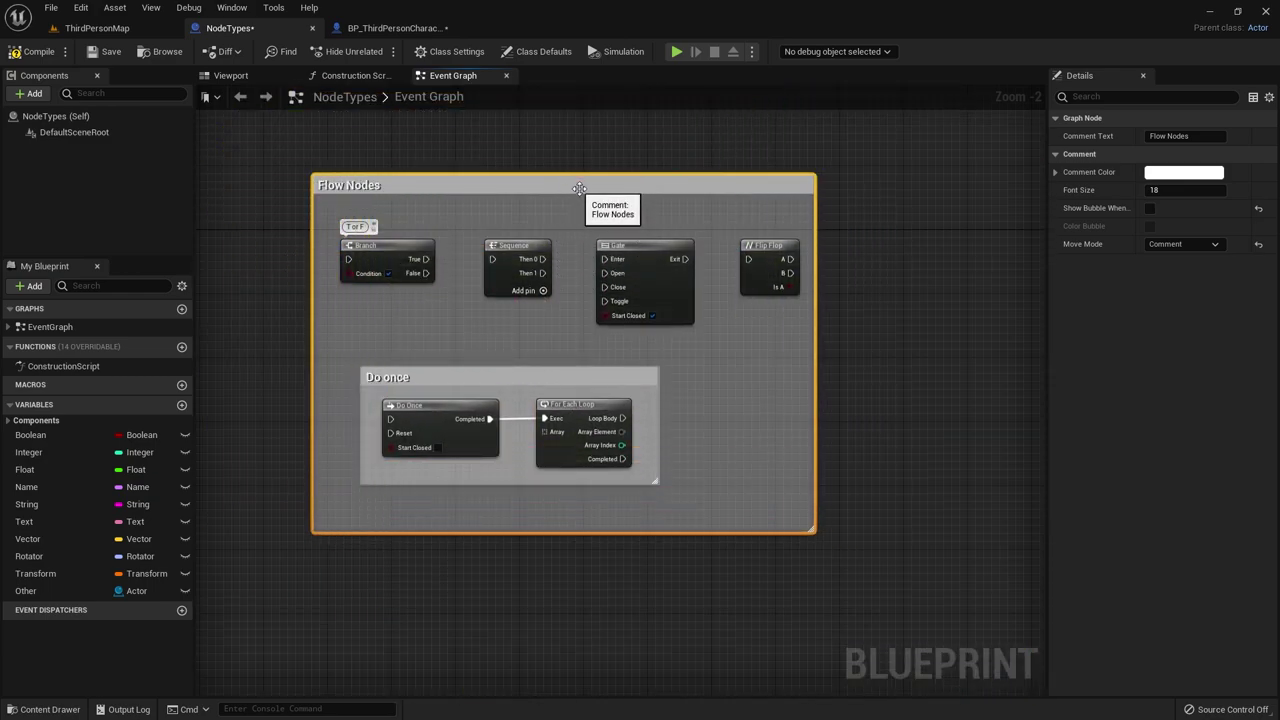
click(1215, 244)
click(1189, 258)
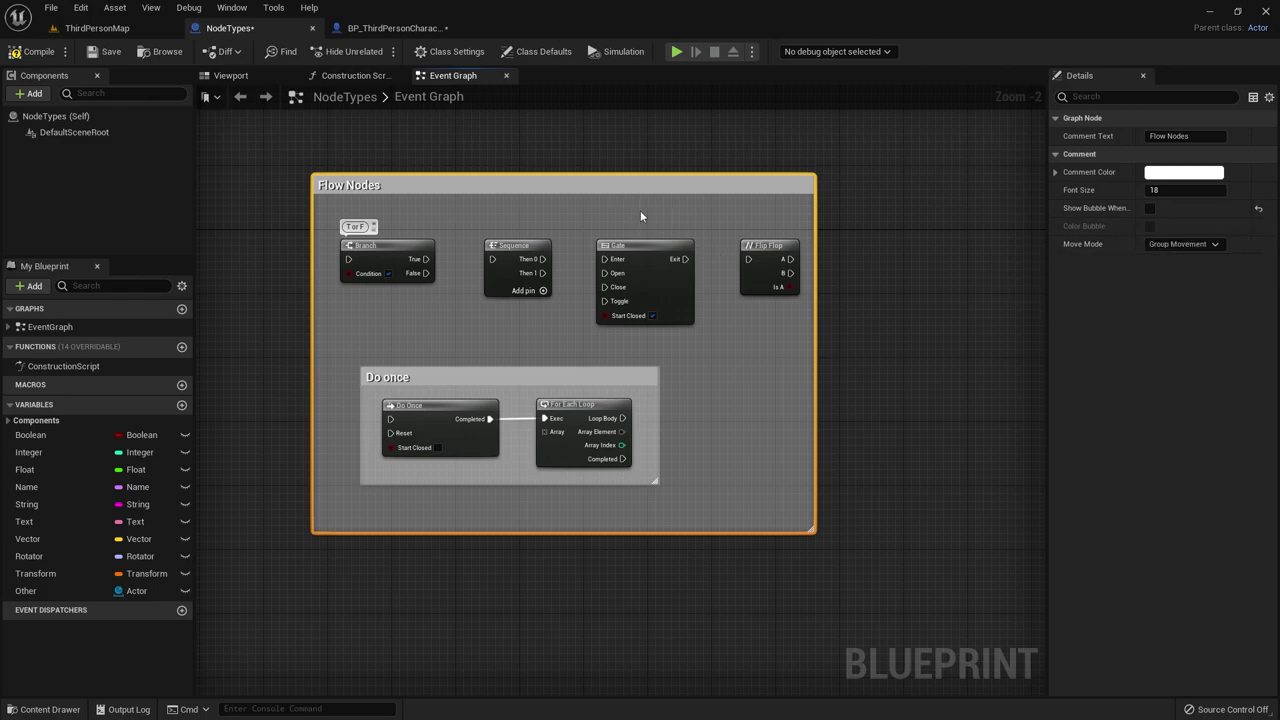
drag(571, 188, 643, 228)
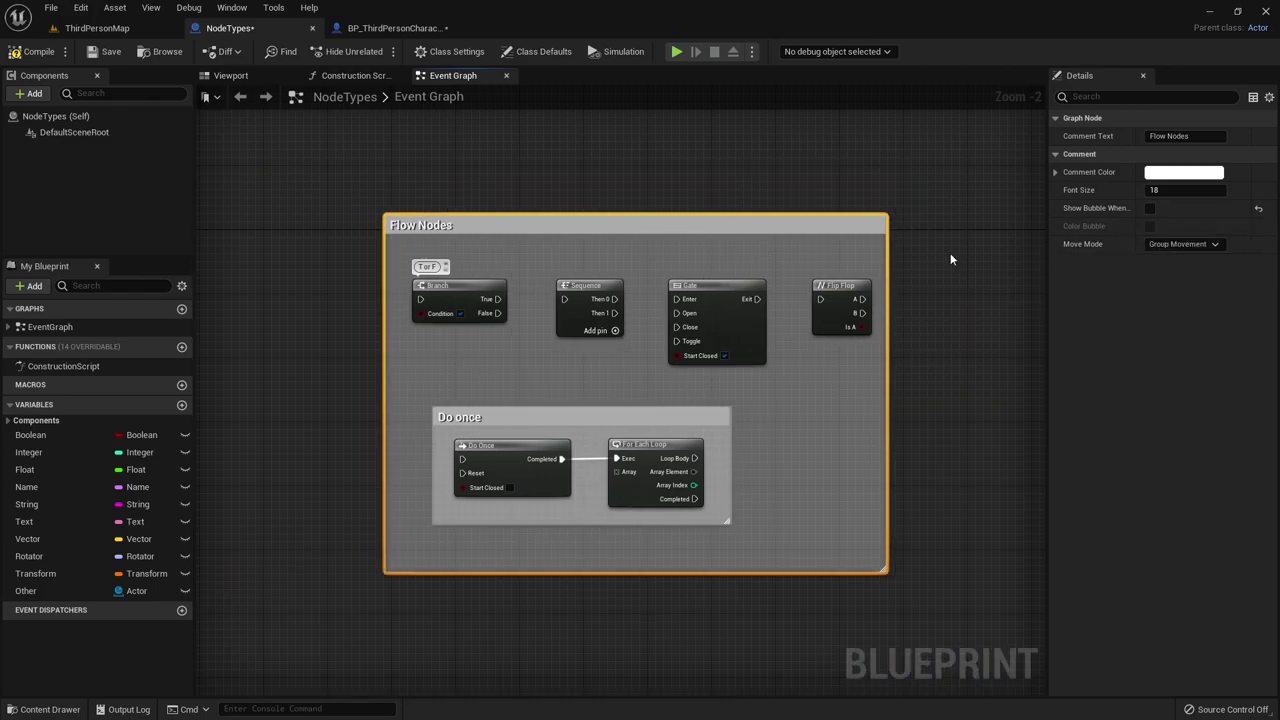
drag(702, 222, 662, 204)
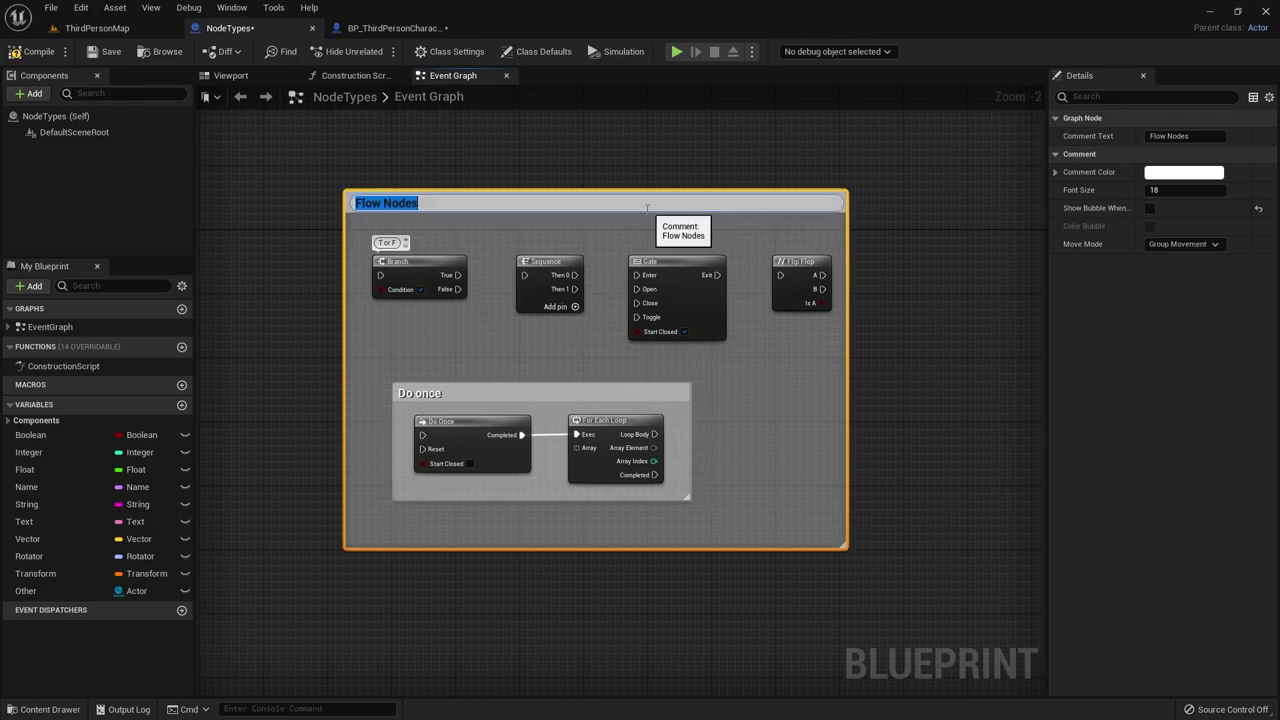
Tint the Flow Nodes comment pink by raising its Comment Color saturation.
click(510, 257)
click(524, 208)
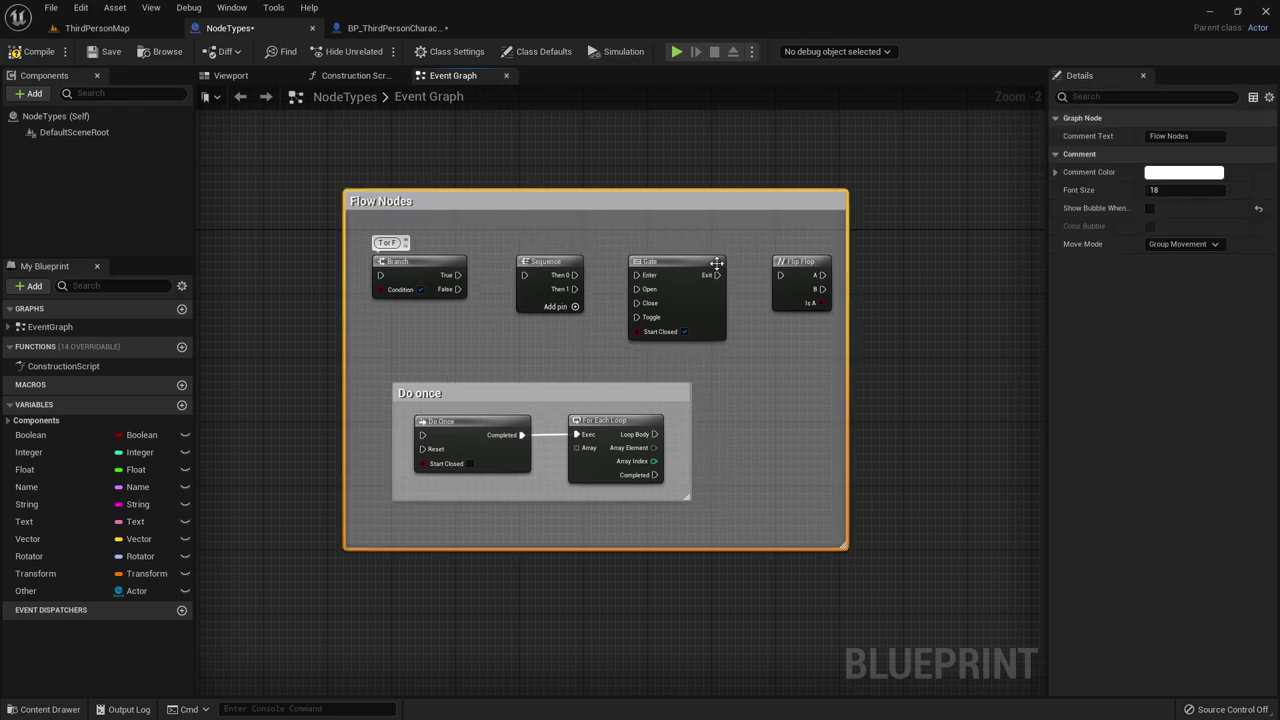
click(1055, 172)
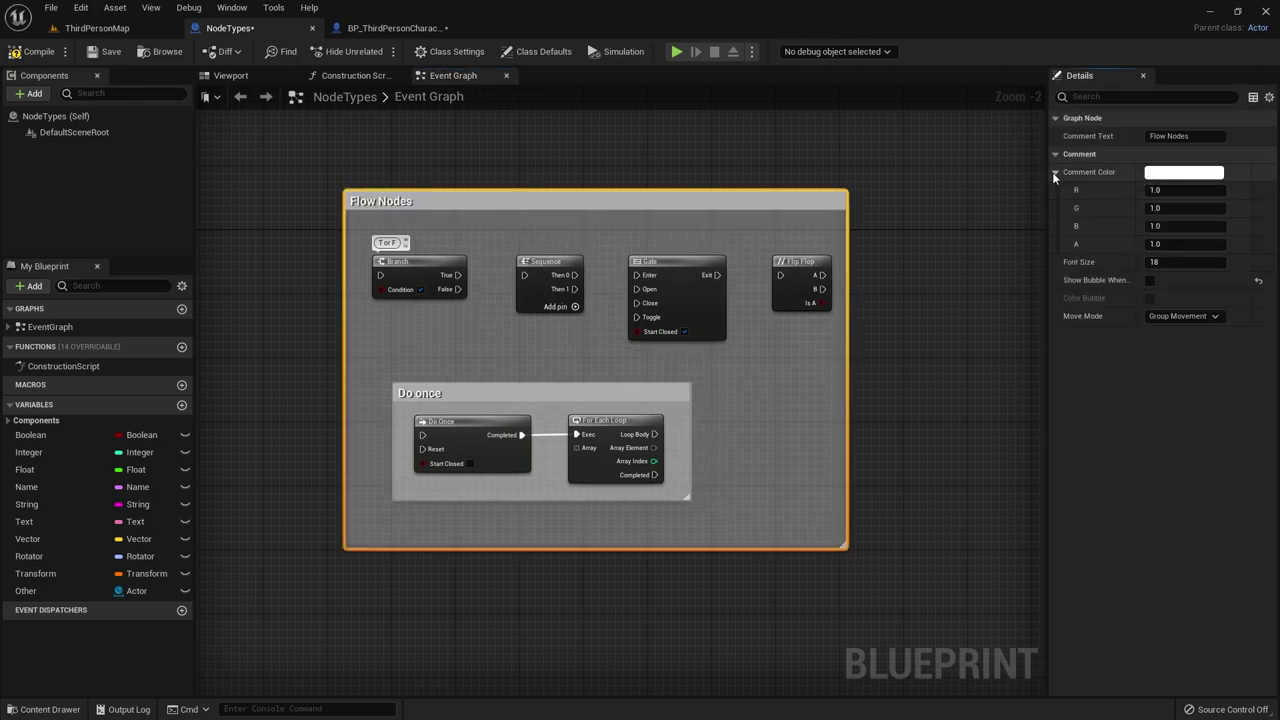
click(1168, 174)
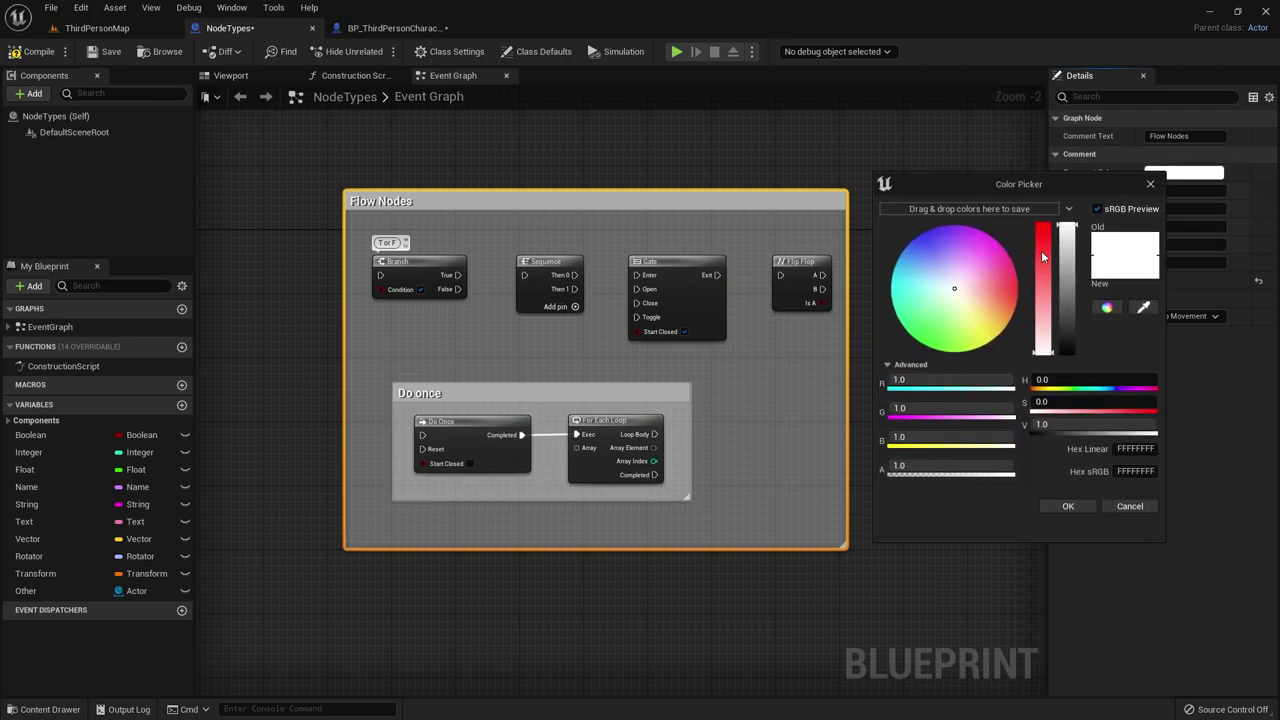
mouse_move(1042, 230)
mouse_down()
mouse_move(1043, 318)
mouse_move(1043, 285)
mouse_up()
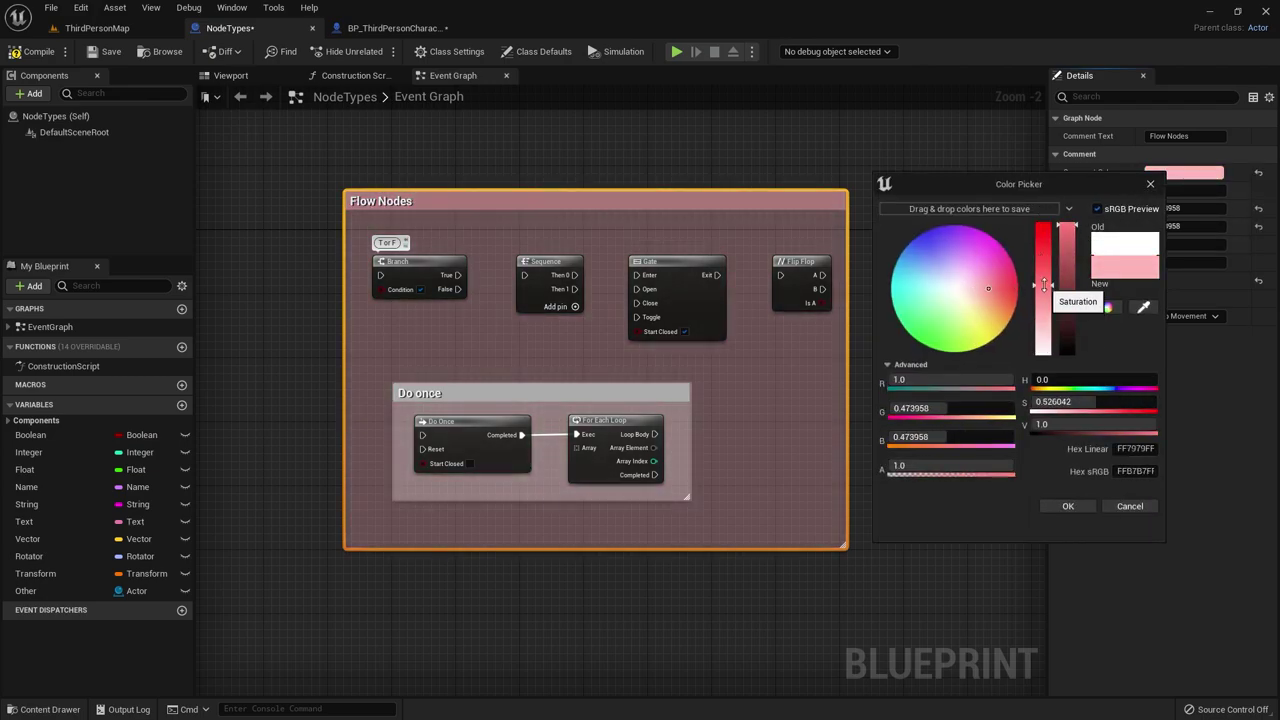
click(1068, 506)
click(783, 417)
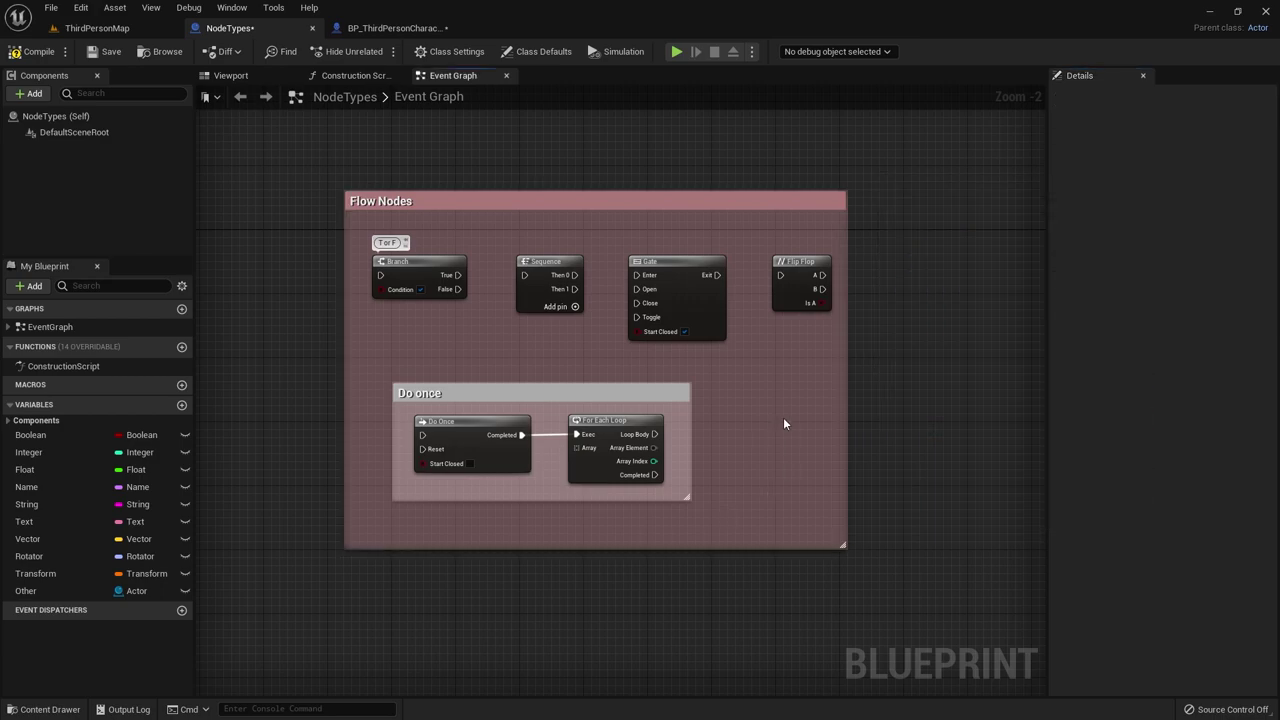
Colour the nested Do once comment blue in the Color Picker.
scroll(503, 386, up, 2)
click(538, 396)
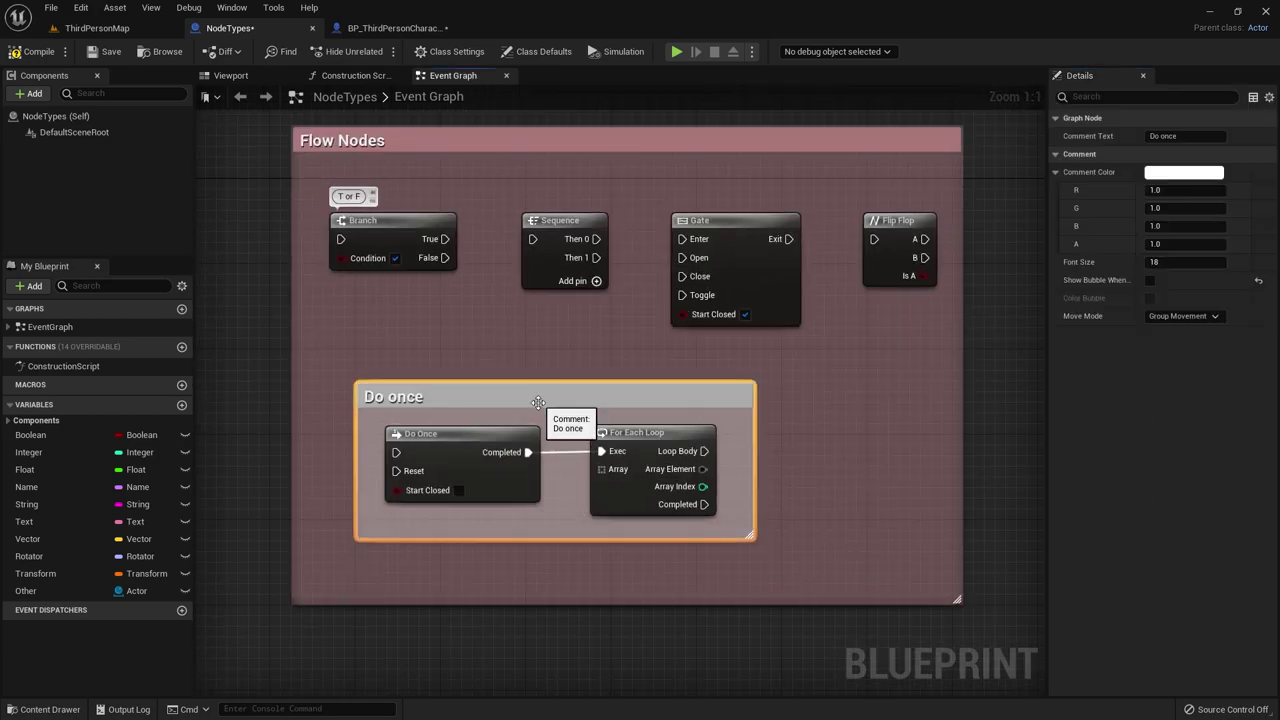
click(1183, 172)
click(920, 230)
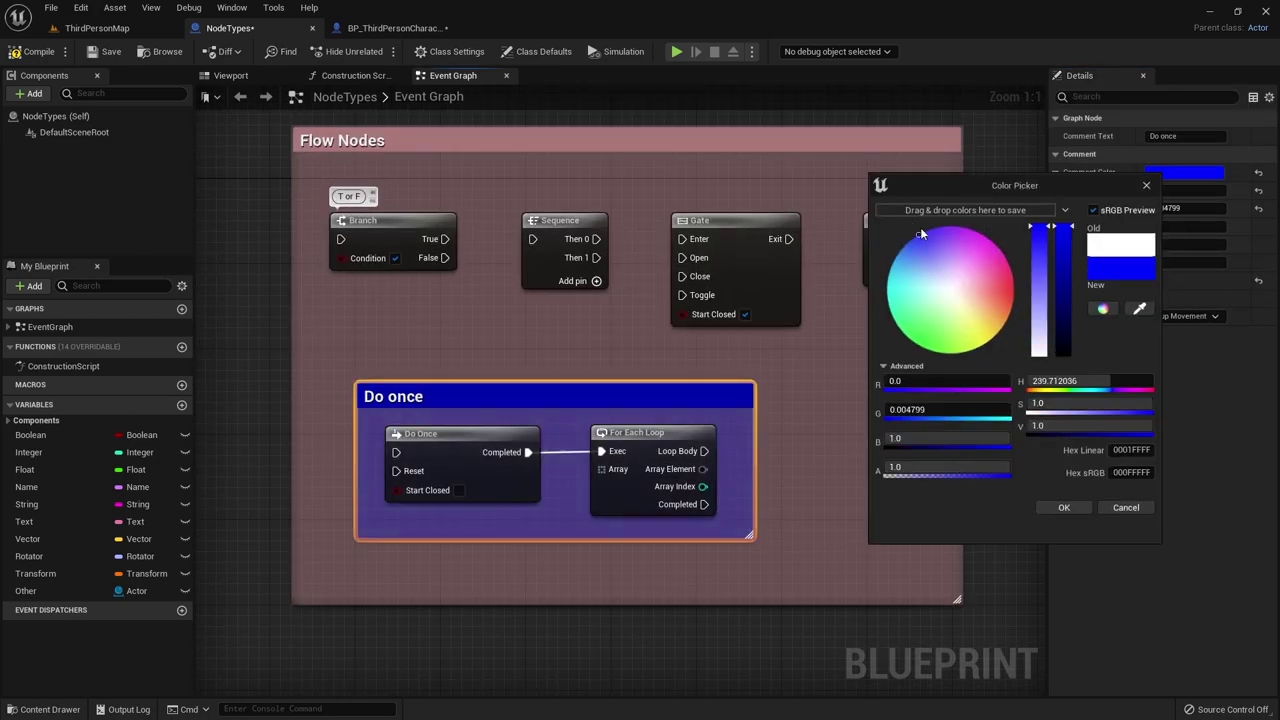
click(1064, 507)
click(830, 495)
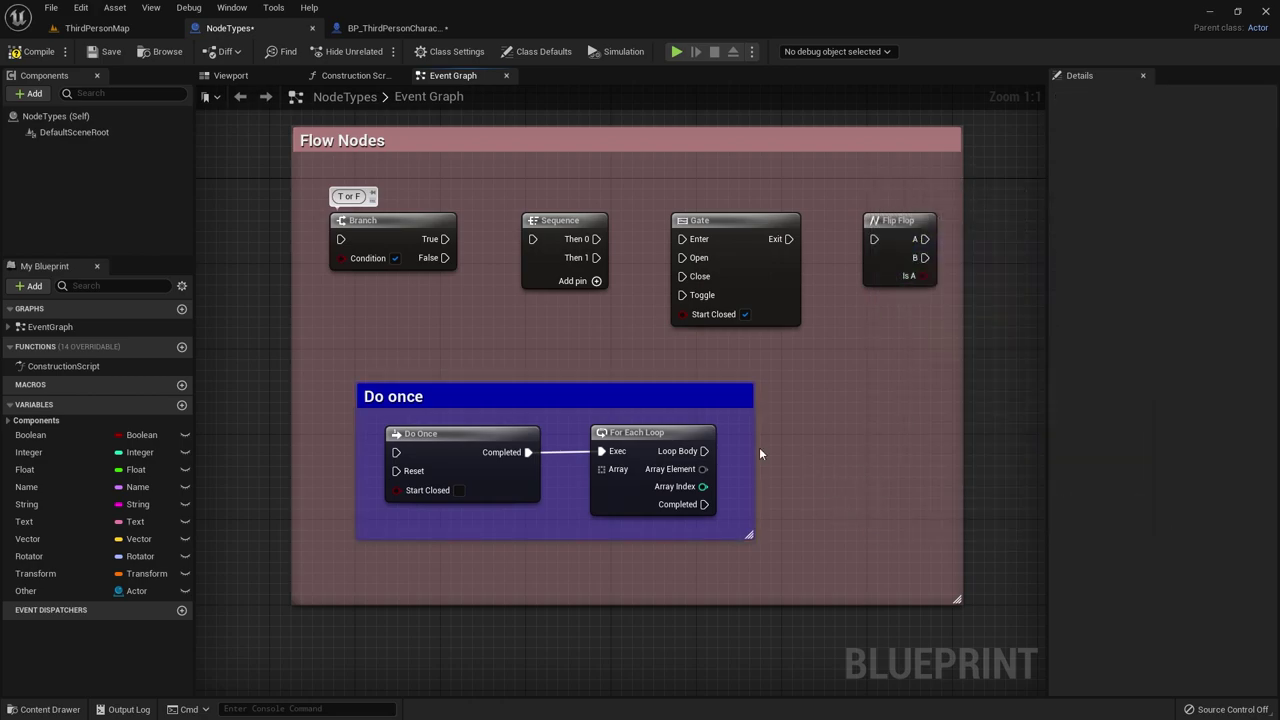
scroll(581, 295, down, 4)
right_drag(581, 295, 706, 374)
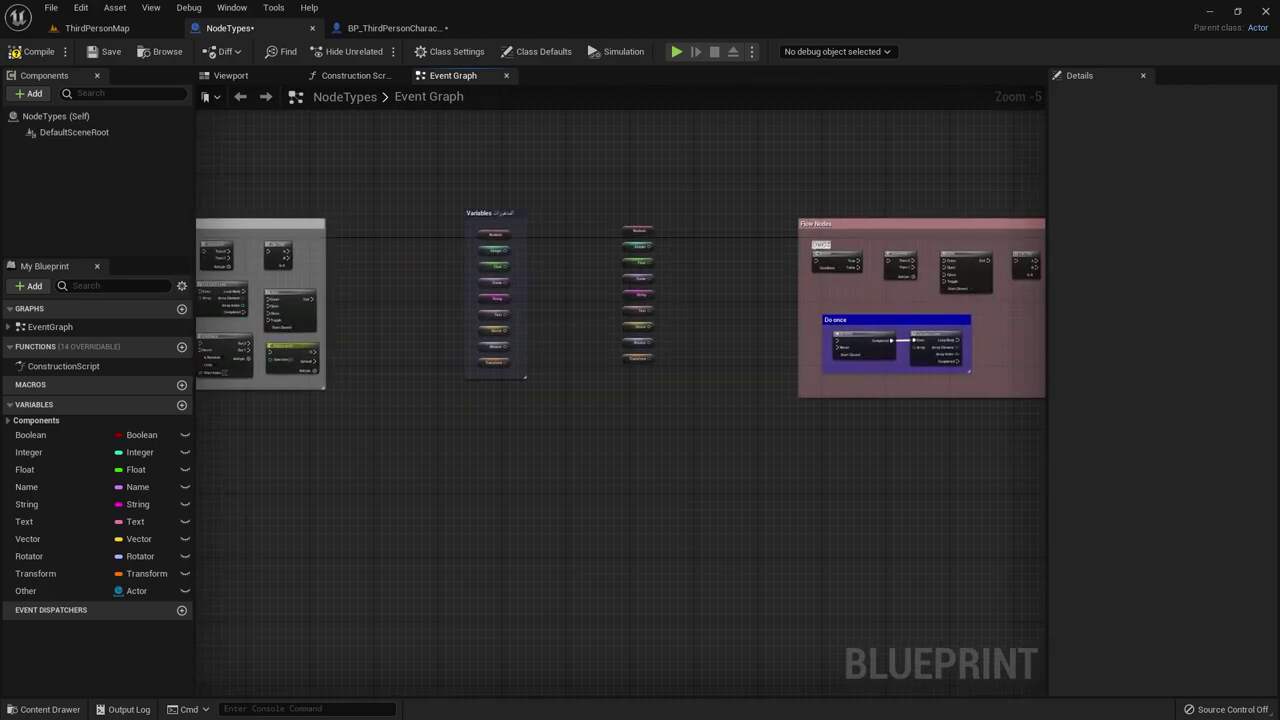
Change the Flow Nodes comment colour to green.
scroll(534, 309, up, 2)
scroll(508, 277, up, 2)
scroll(532, 203, up, 2)
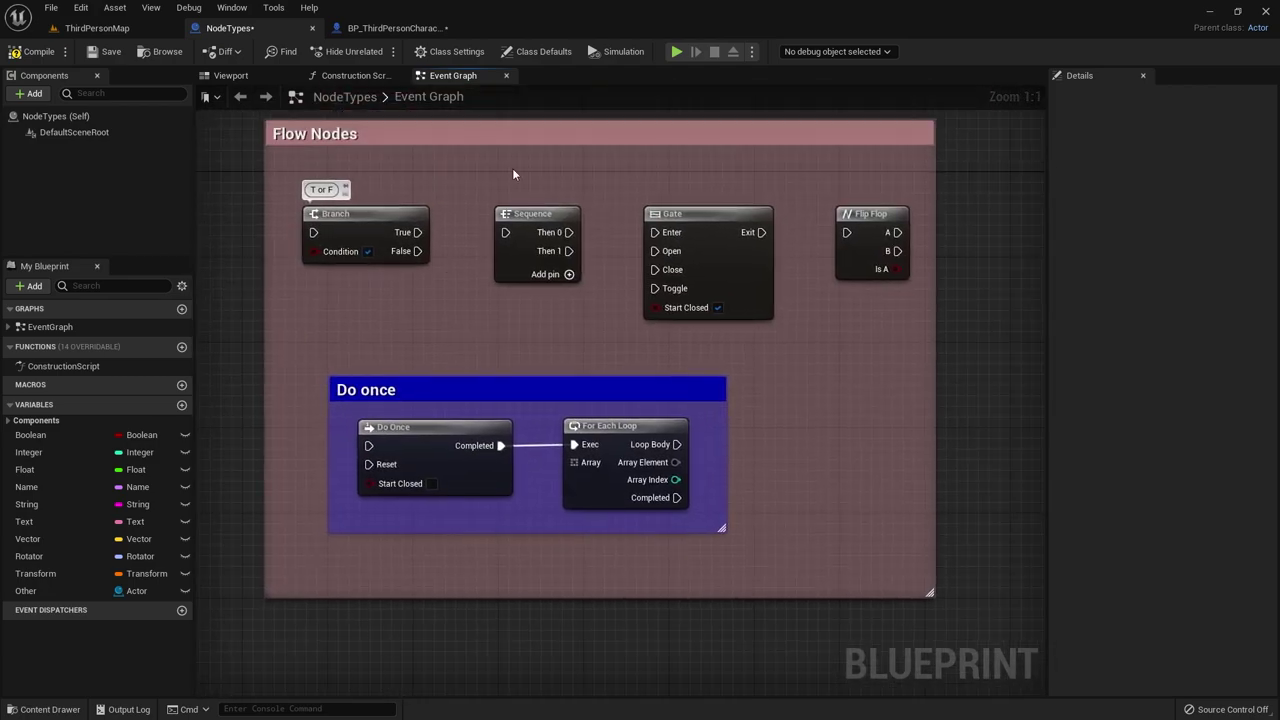
click(570, 152)
click(1183, 173)
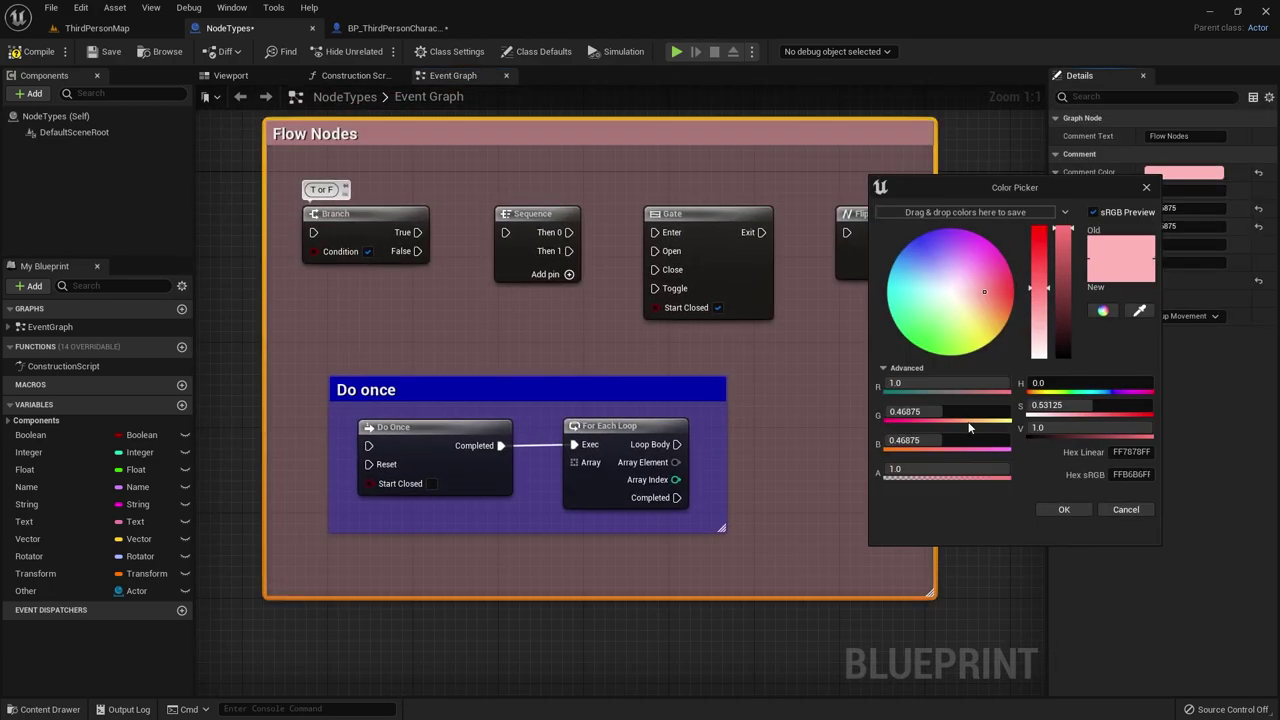
mouse_move(975, 325)
mouse_down()
mouse_move(1004, 362)
mouse_move(910, 372)
mouse_up()
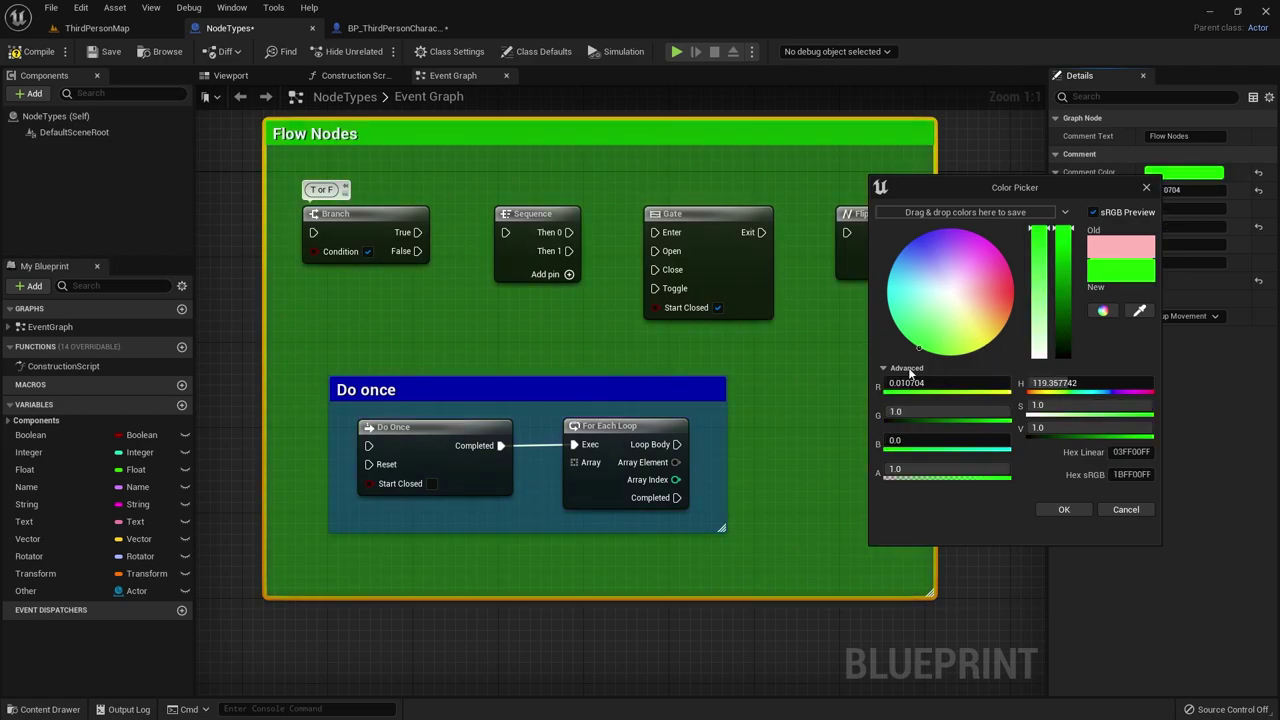
click(1064, 509)
click(900, 420)
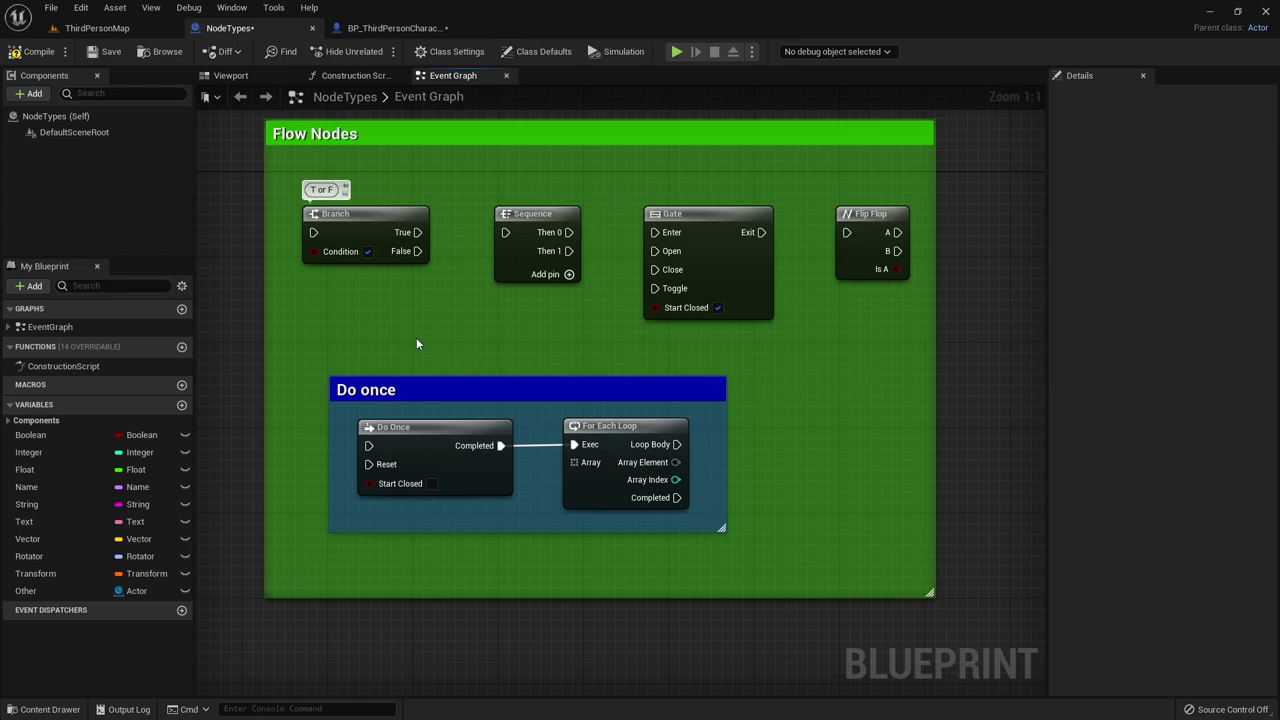
Delete the Do once comment box, keeping its nodes in place.
right_drag(391, 356, 406, 375)
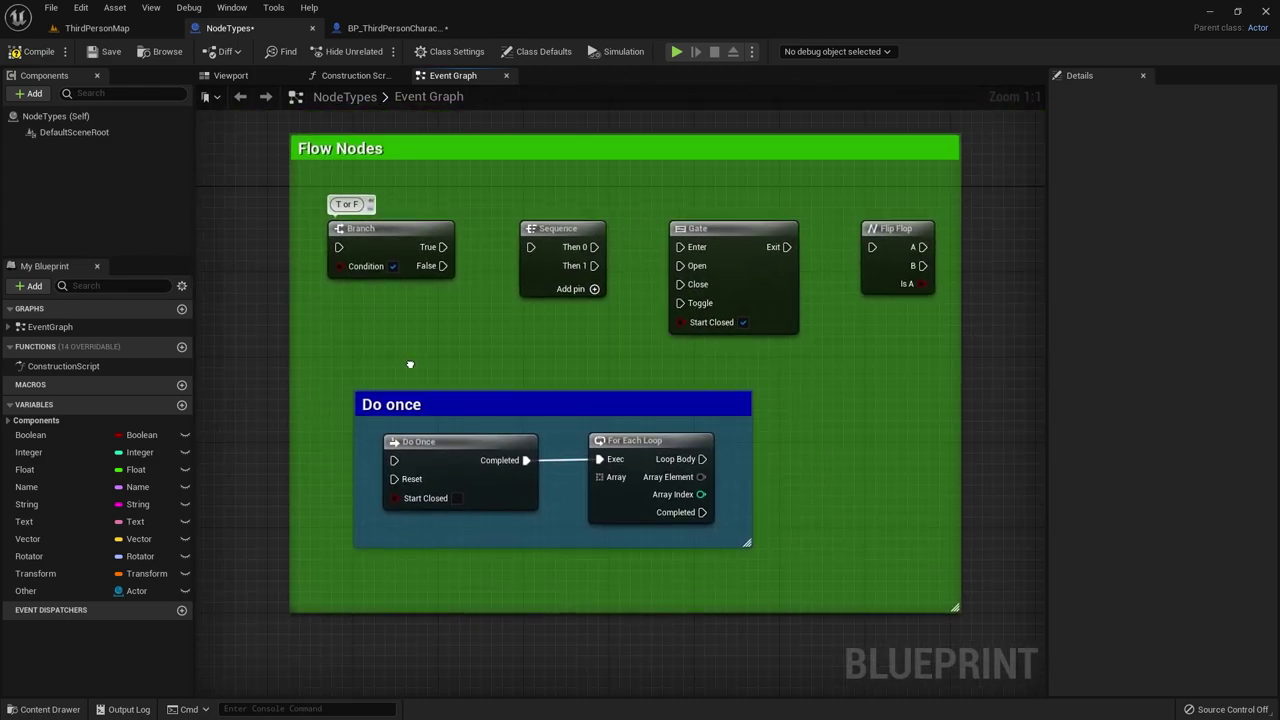
right_click(406, 375)
click(425, 406)
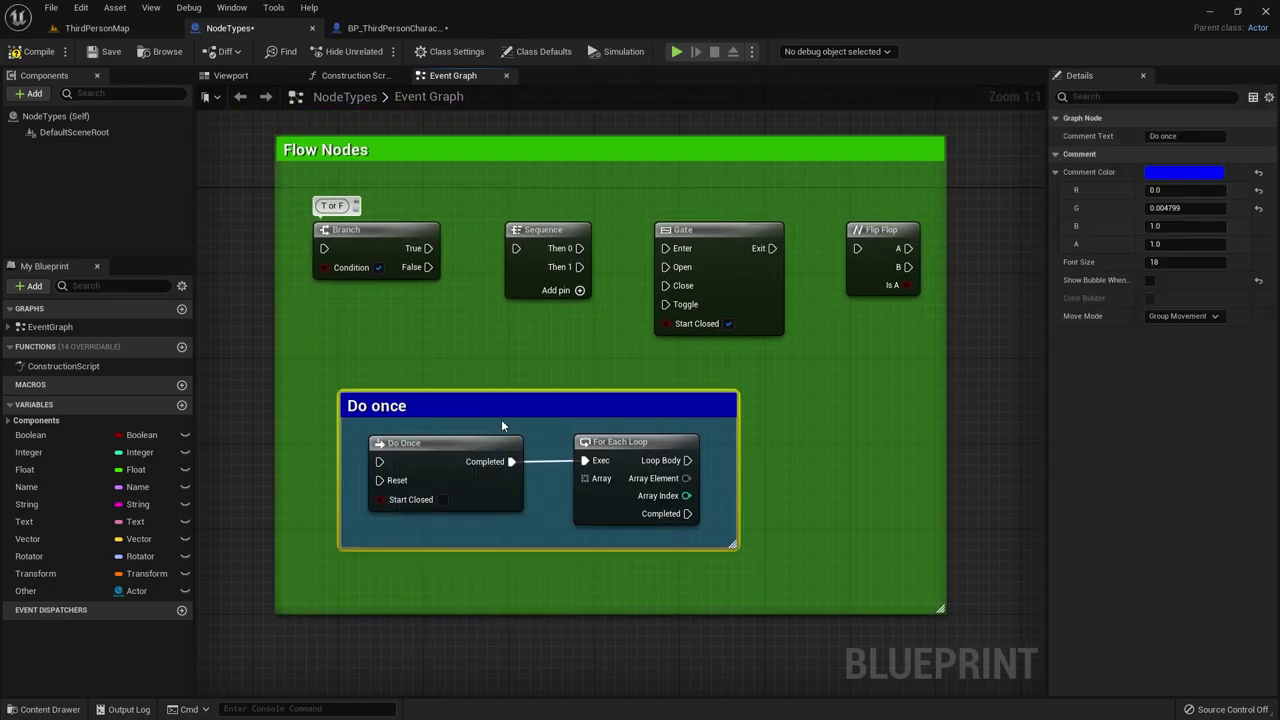
key(Delete)
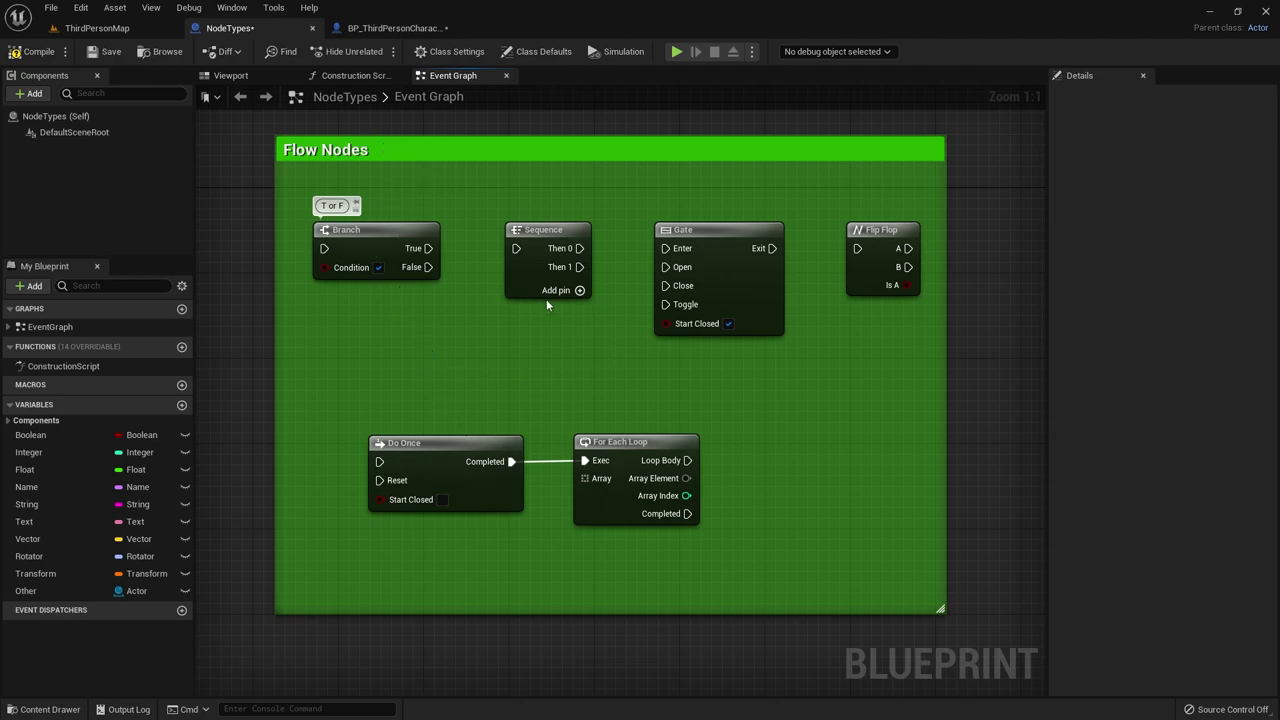
mouse_move(359, 357)
right_down()
mouse_move(887, 366)
mouse_move(334, 366)
right_up()
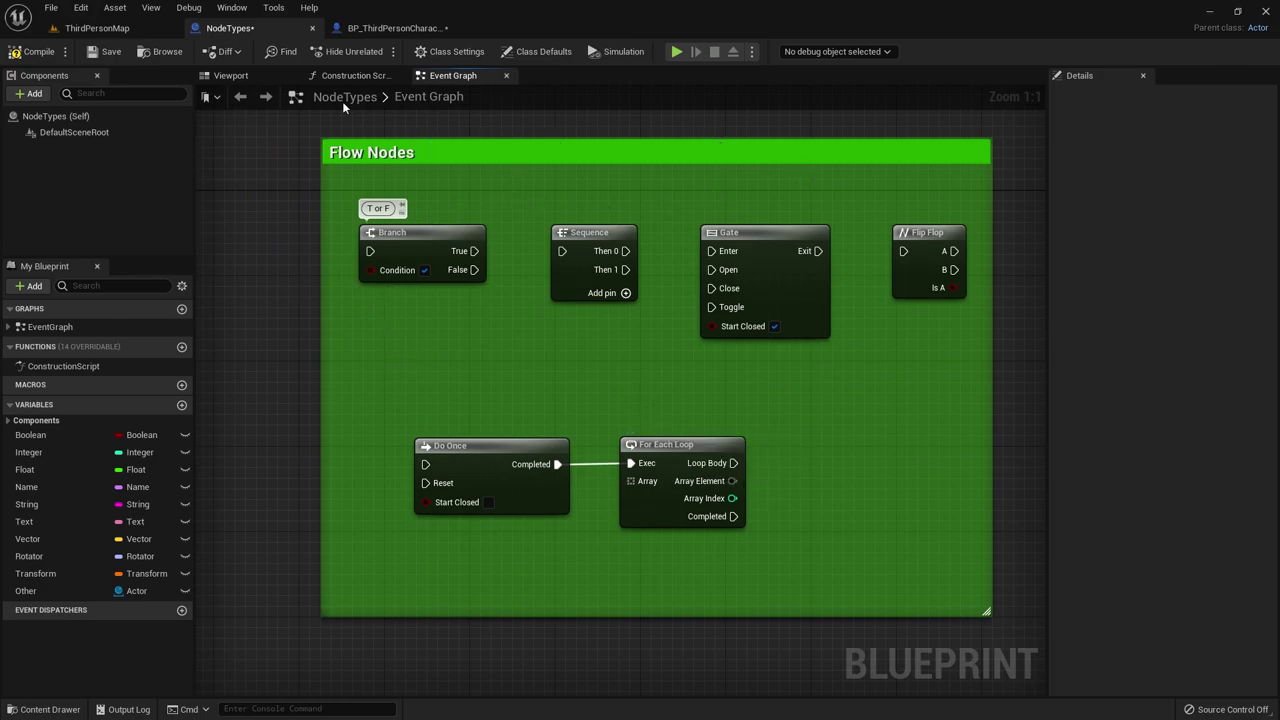
In BP_ThirdPersonCharacter, raise Print String and wire its exec output into Add Controller Yaw Input.
click(395, 28)
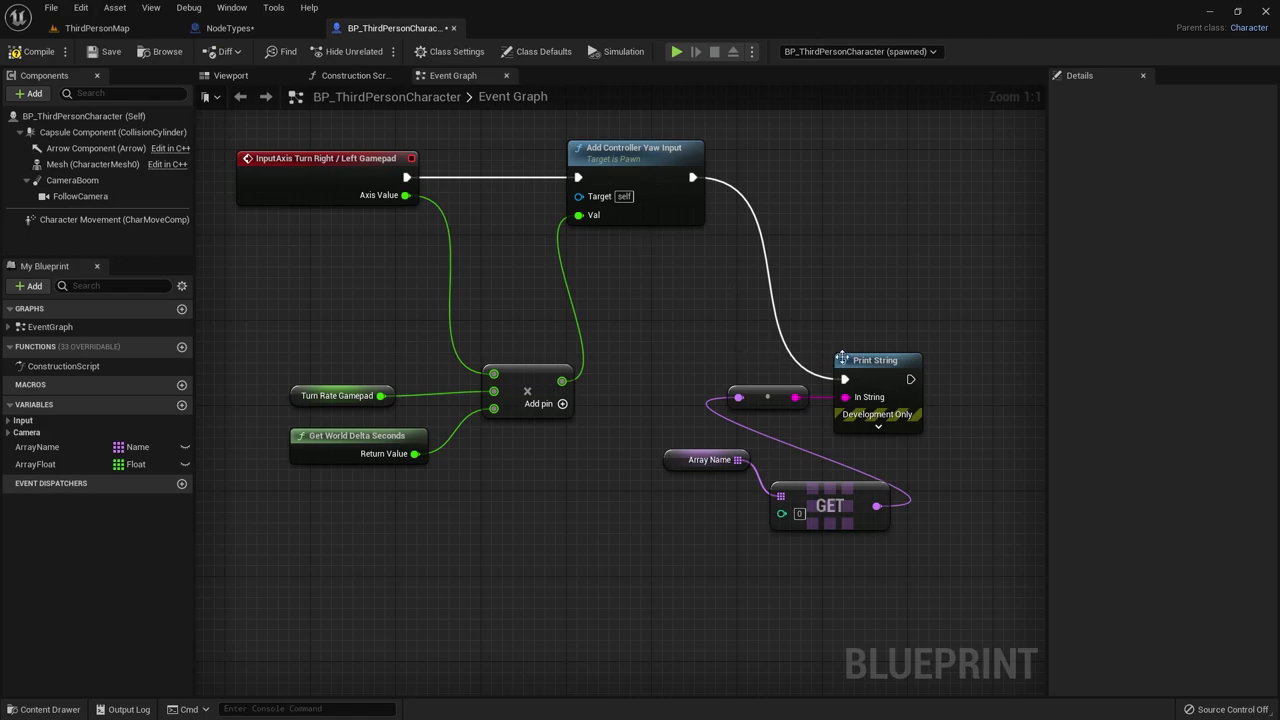
drag(842, 358, 895, 158)
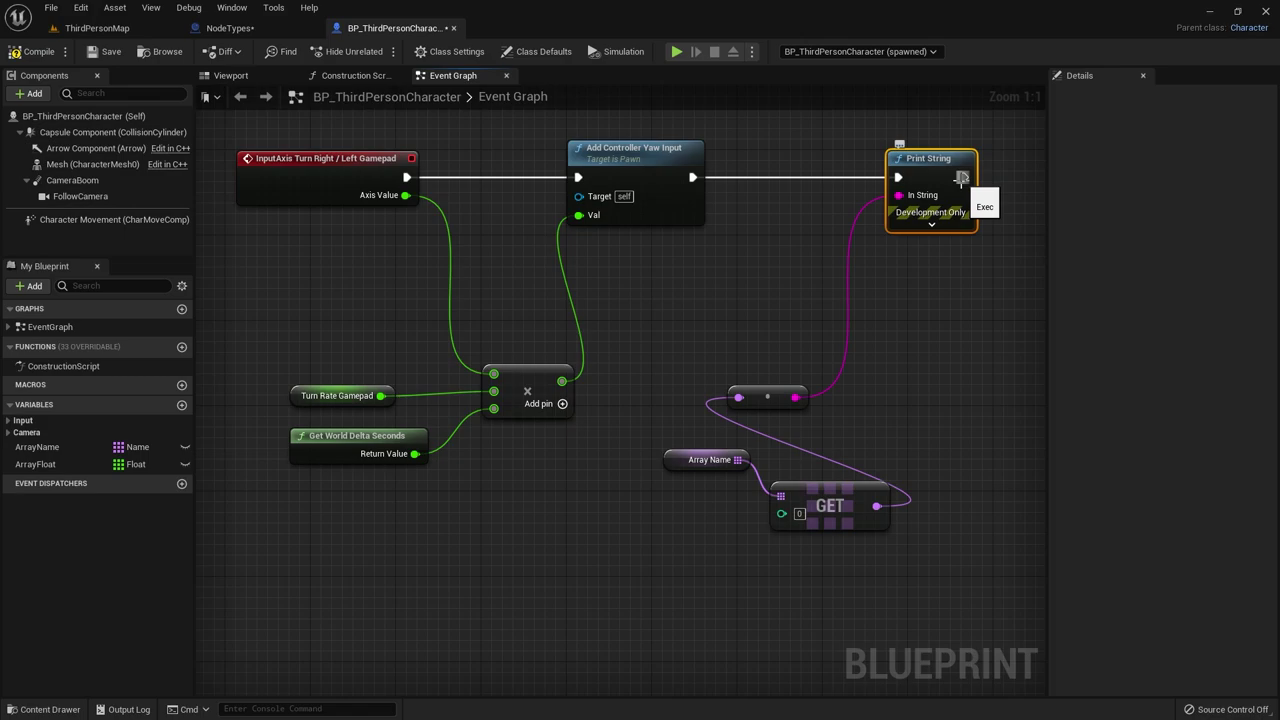
drag(961, 178, 576, 180)
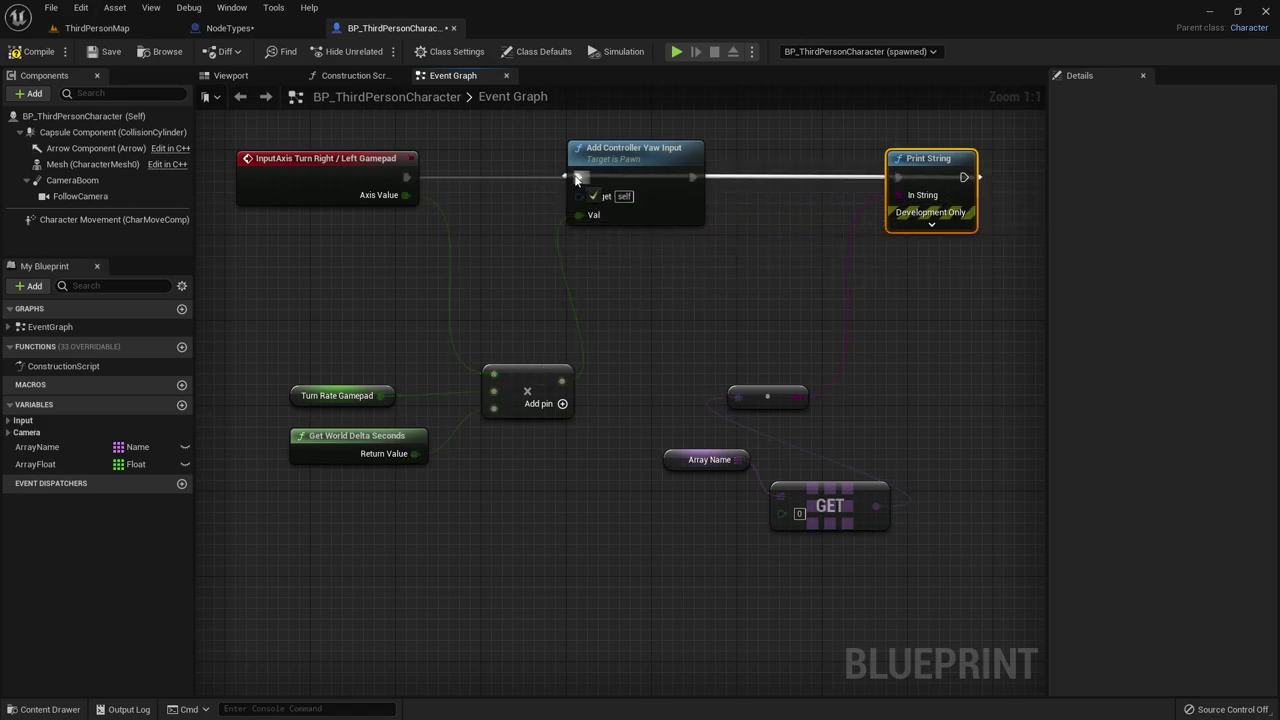
drag(576, 180, 577, 186)
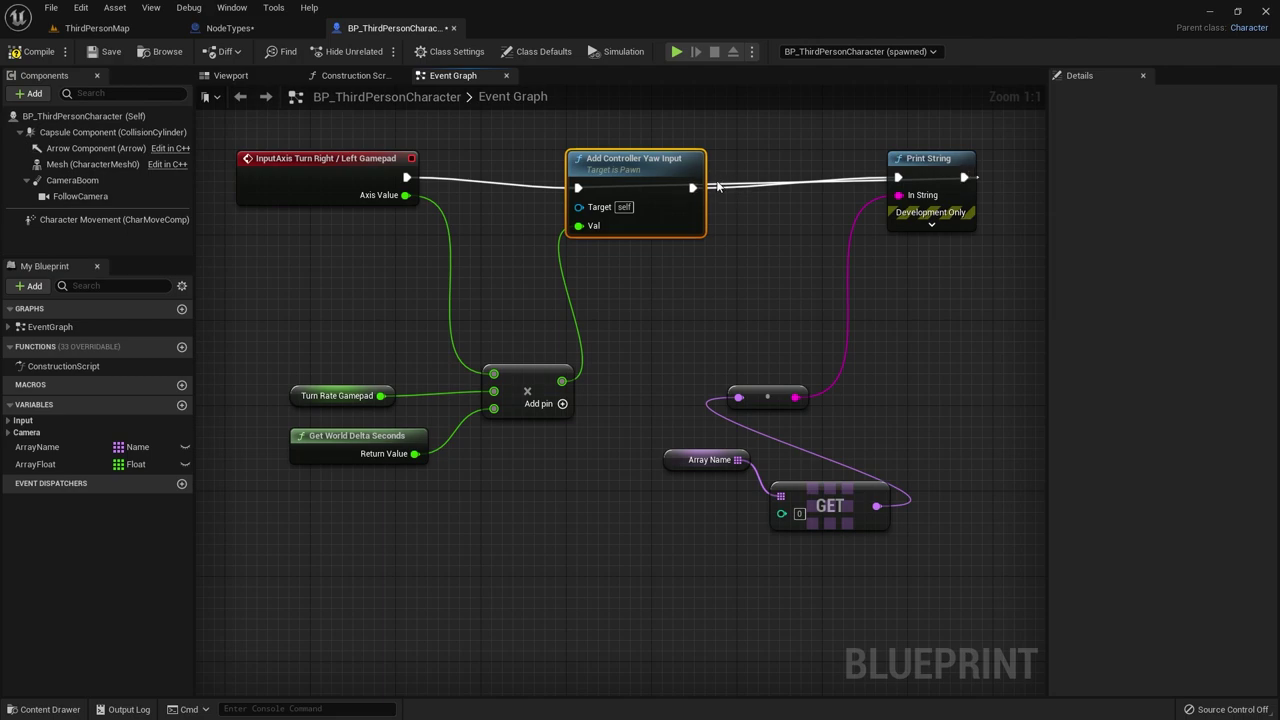
Add two reroute points on that exec wire and place them above Print String and the Yaw node.
double_click(720, 180)
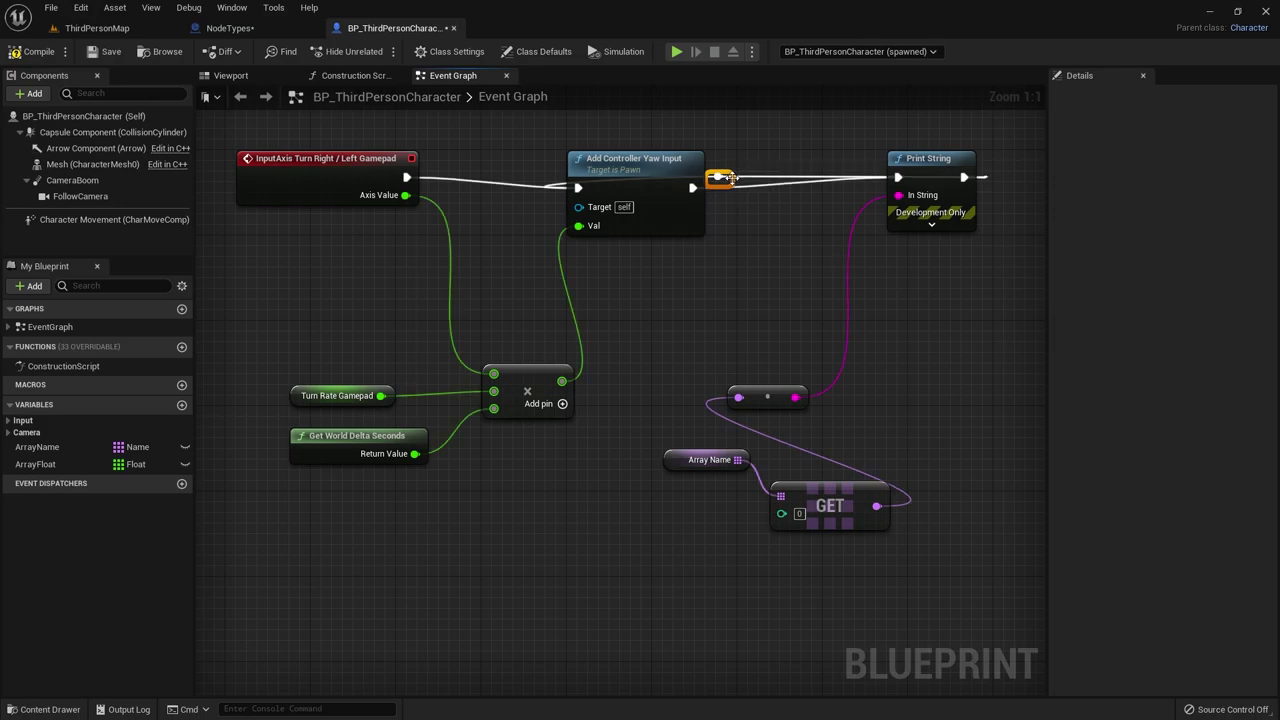
mouse_move(724, 181)
mouse_down()
mouse_move(719, 140)
mouse_move(653, 112)
mouse_up()
drag(680, 158, 680, 147)
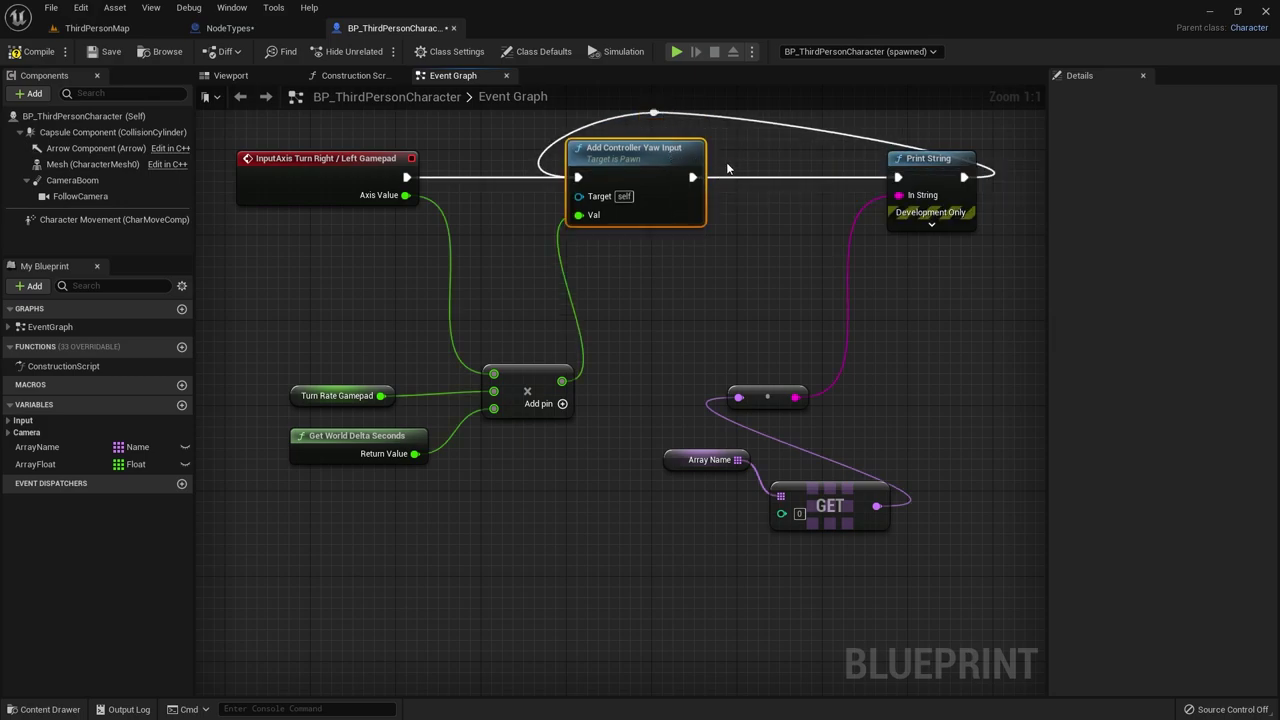
click(755, 168)
right_drag(803, 134, 752, 249)
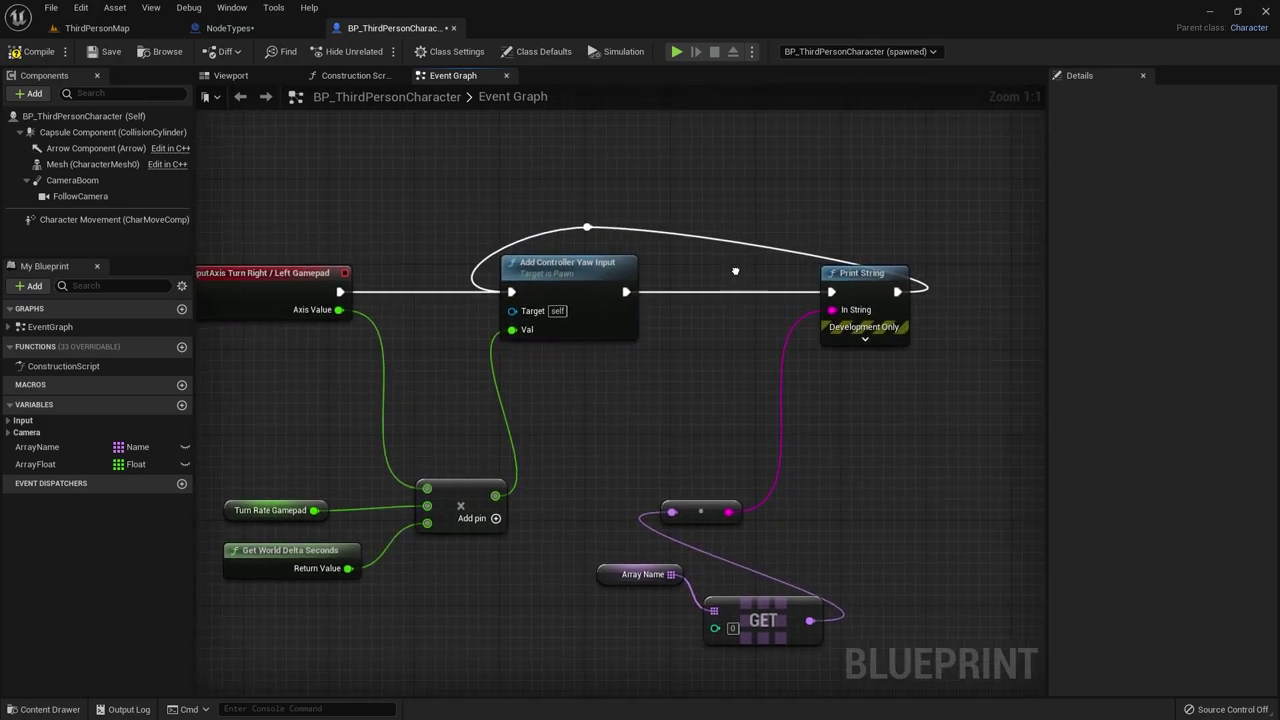
double_click(755, 240)
drag(755, 238, 898, 231)
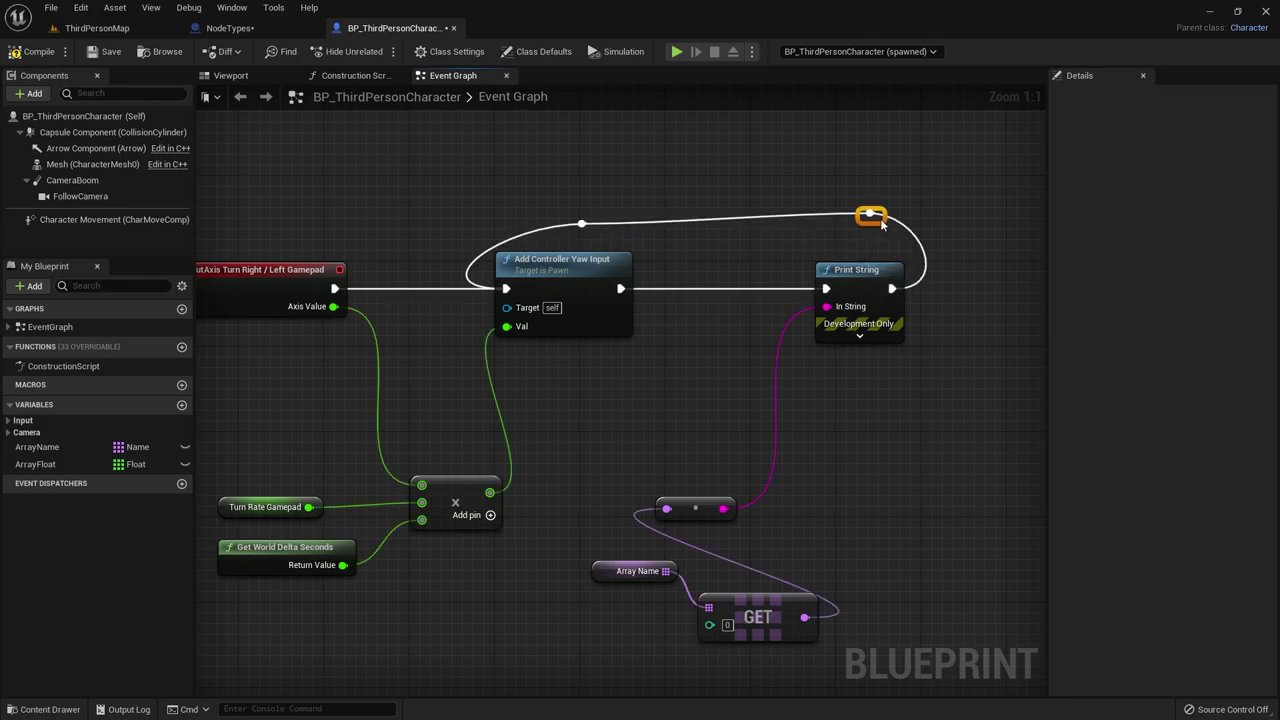
drag(582, 224, 507, 224)
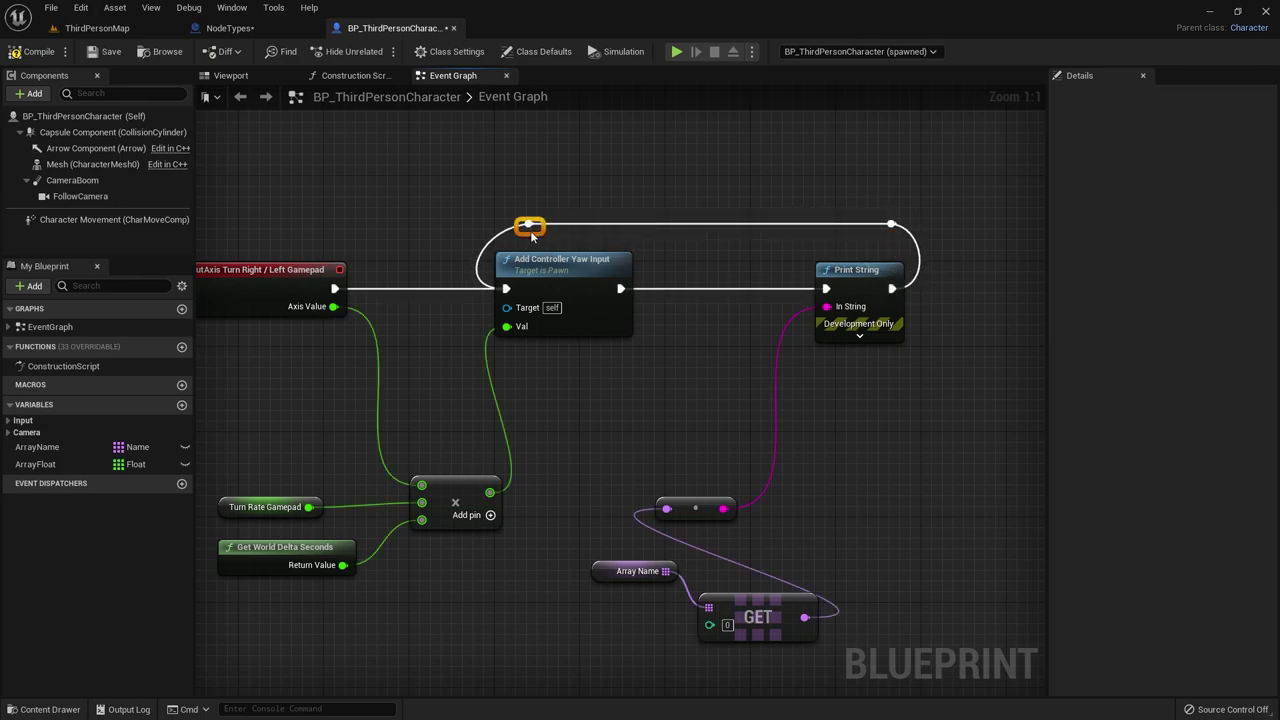
click(511, 236)
mouse_move(507, 218)
mouse_down()
mouse_move(538, 194)
mouse_move(504, 222)
mouse_up()
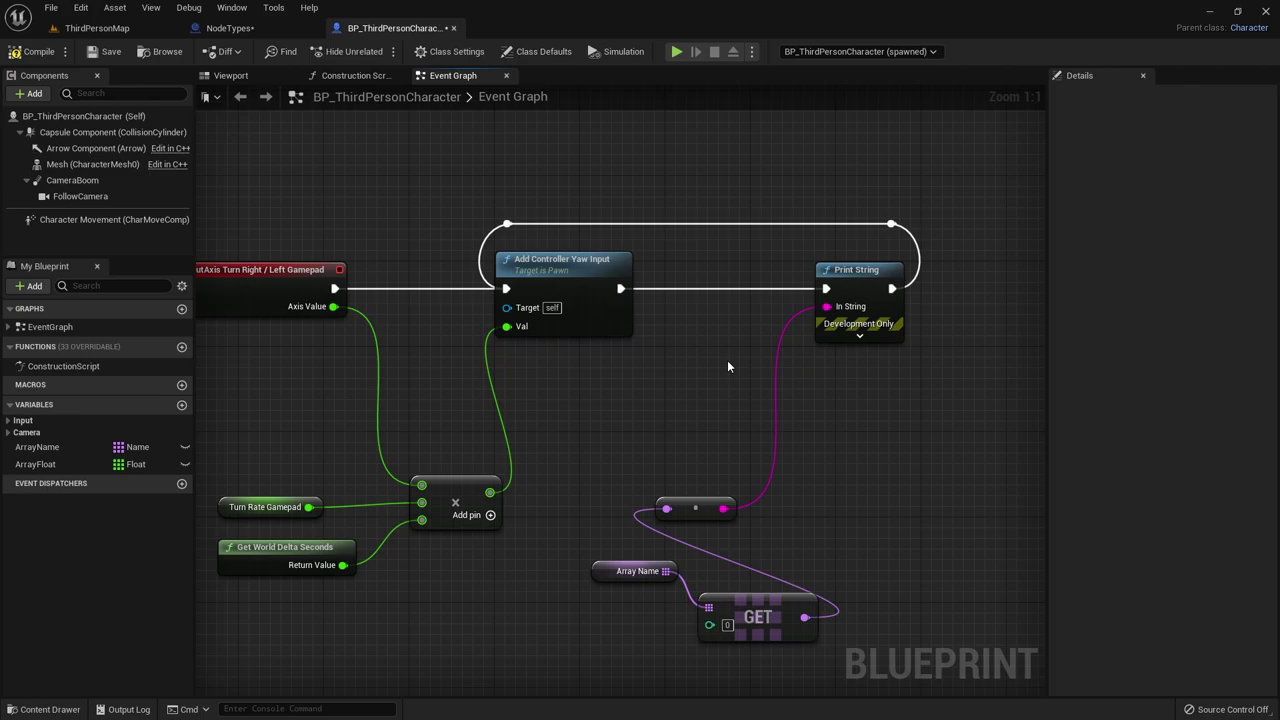
right_drag(728, 367, 745, 364)
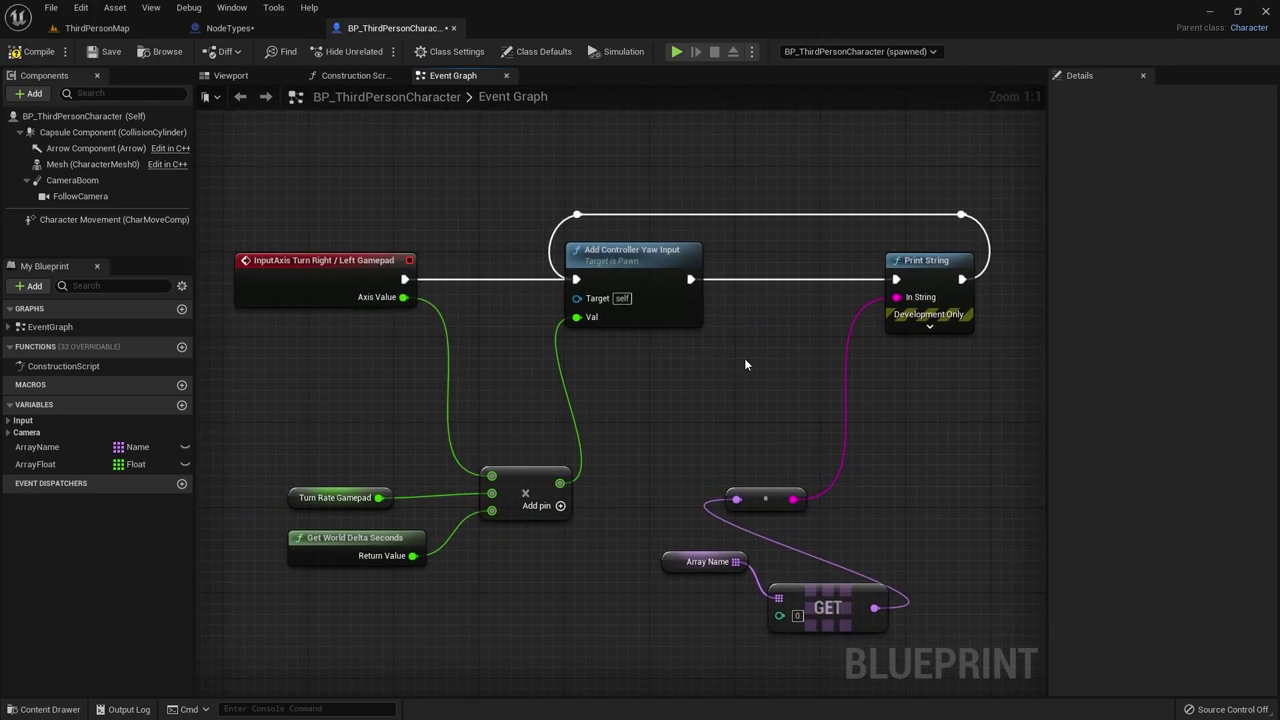